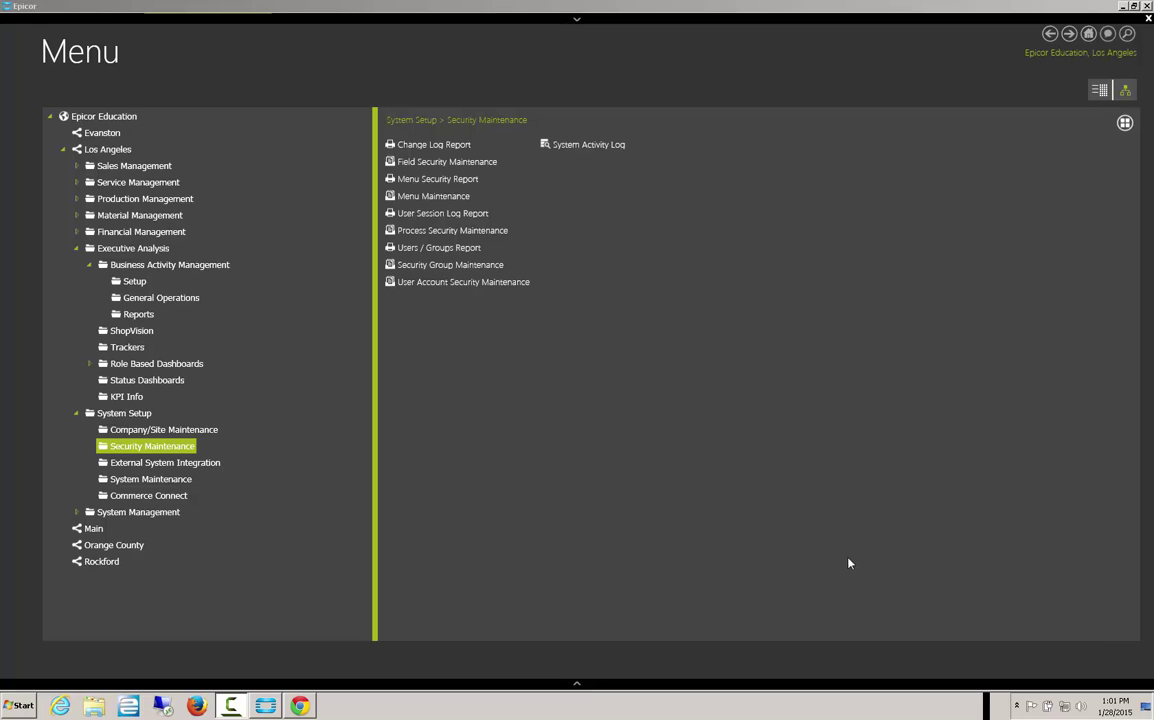
Open User Account Maintenance from the Los Angeles Security Maintenance folder.
left_click(445, 283)
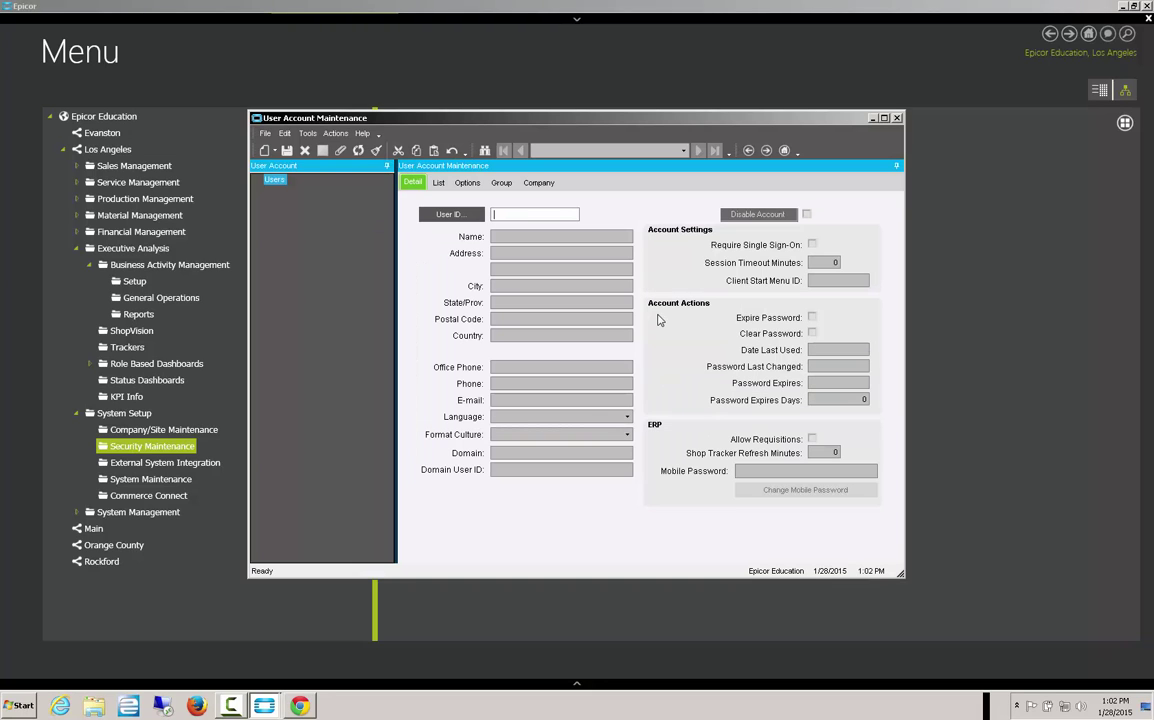
type("Monte")
key("Tab")
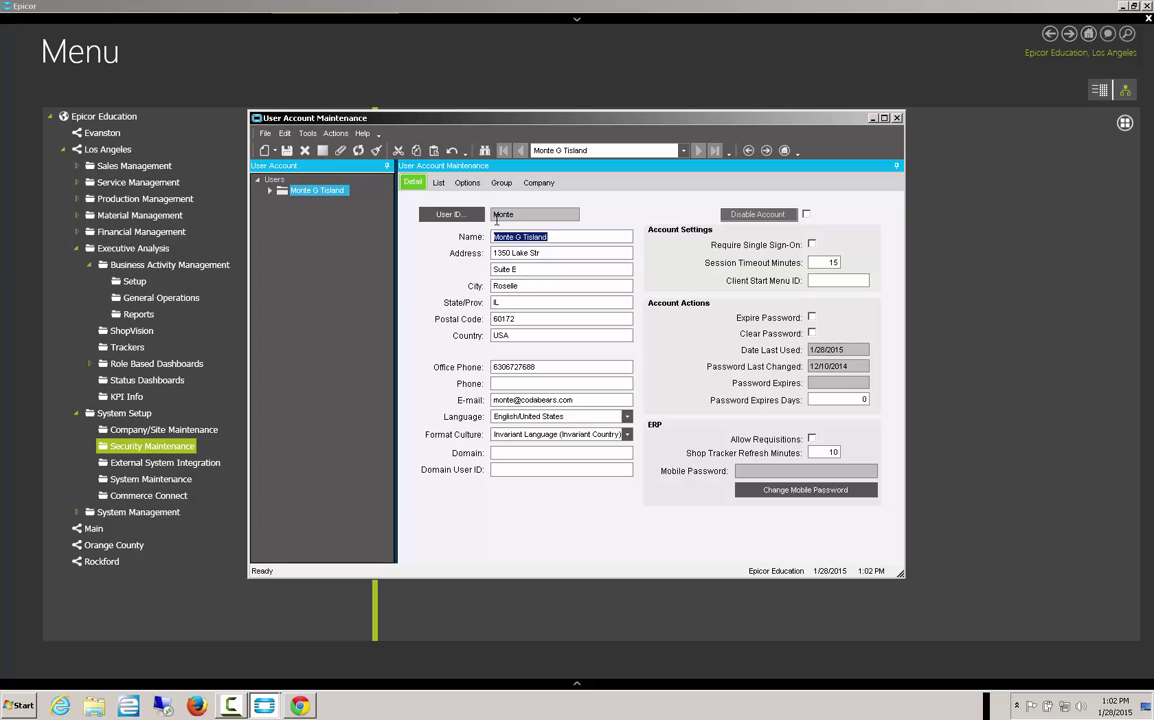
left_click(467, 183)
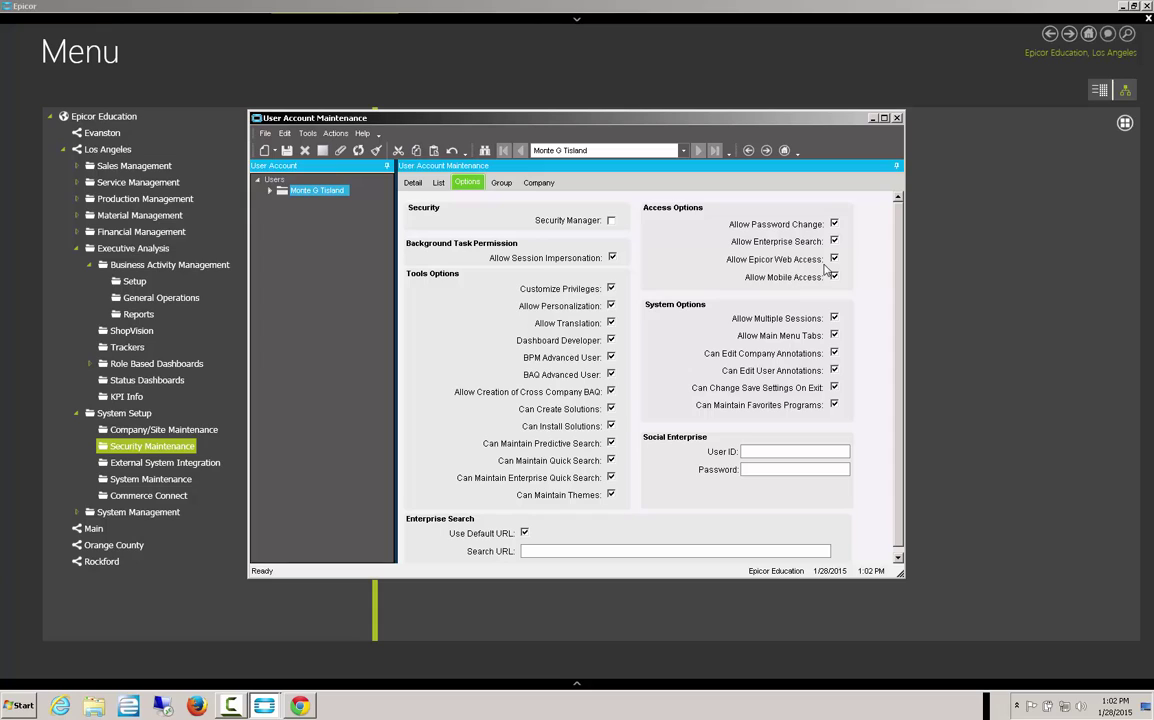
left_click(896, 118)
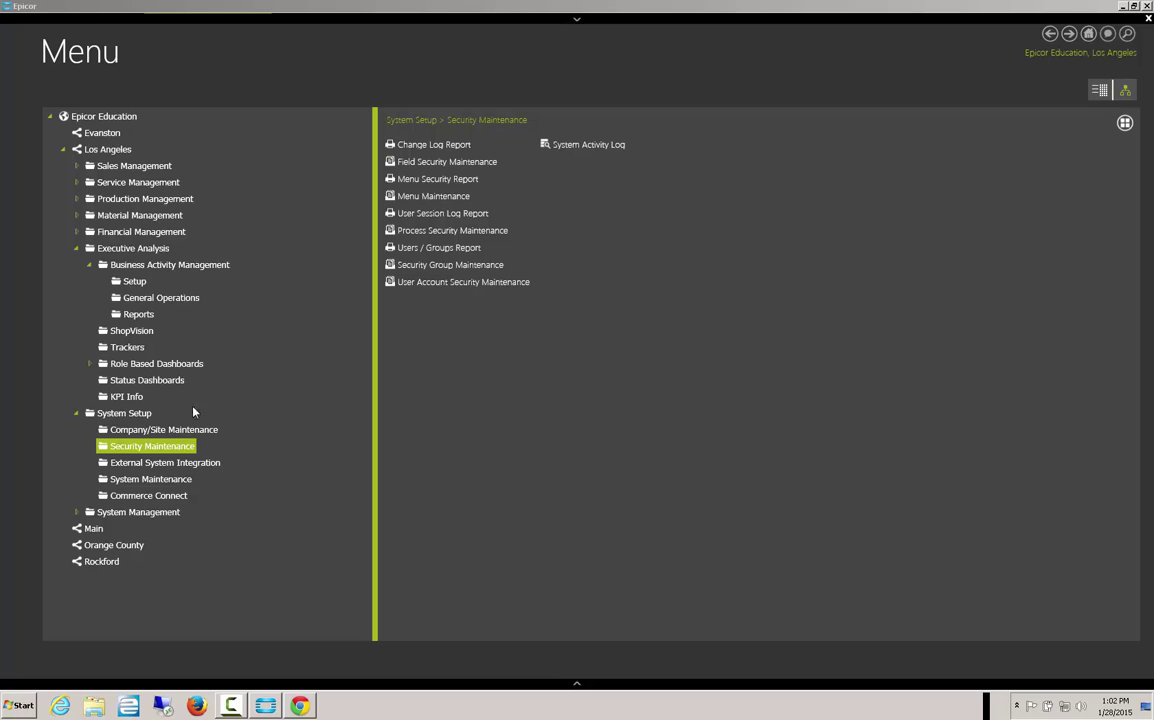
Open the Business Activity Query designer from System Management > Business Activity Queries.
left_click(110, 512)
left_click(448, 160)
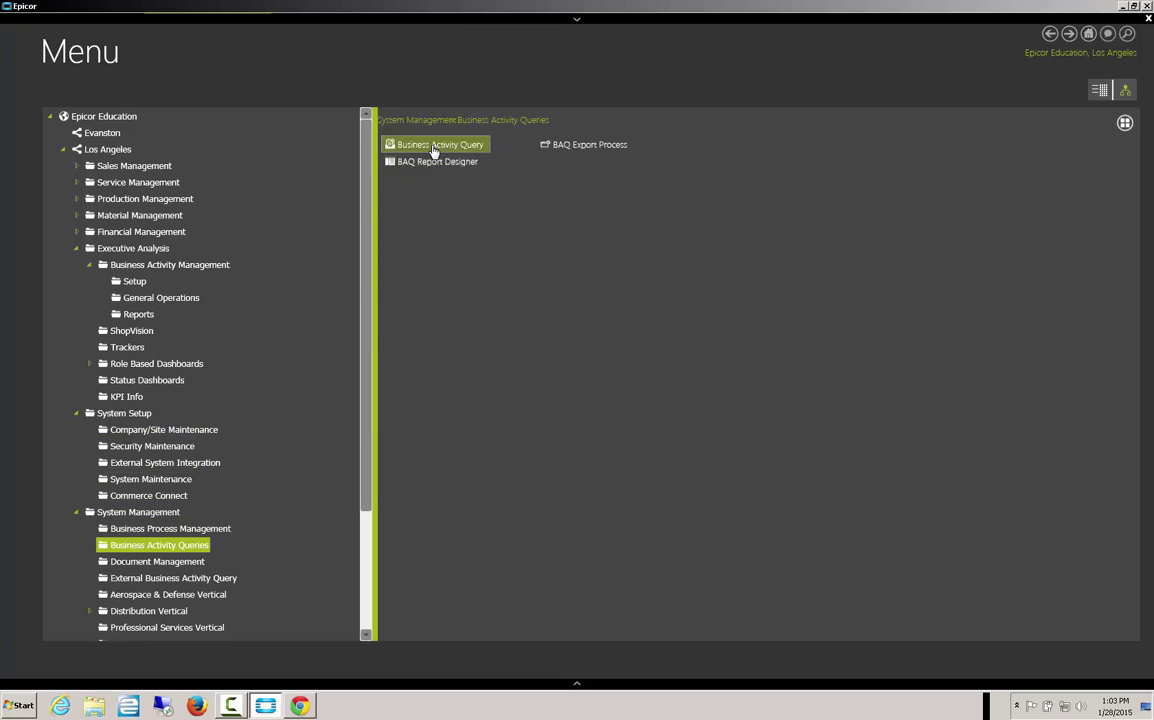
left_click(435, 148)
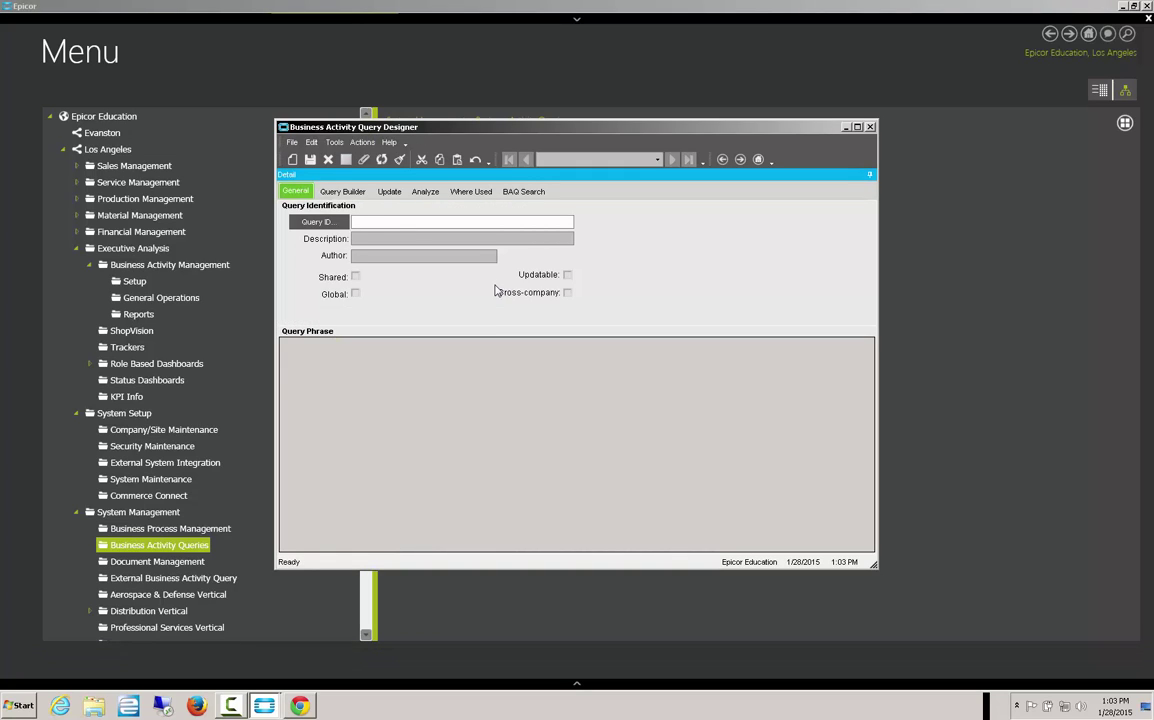
Add a new query MGT_Customer2 with the description 'Customer 2'.
type("MGT_Customer2")
key("Tab")
left_click(553, 366)
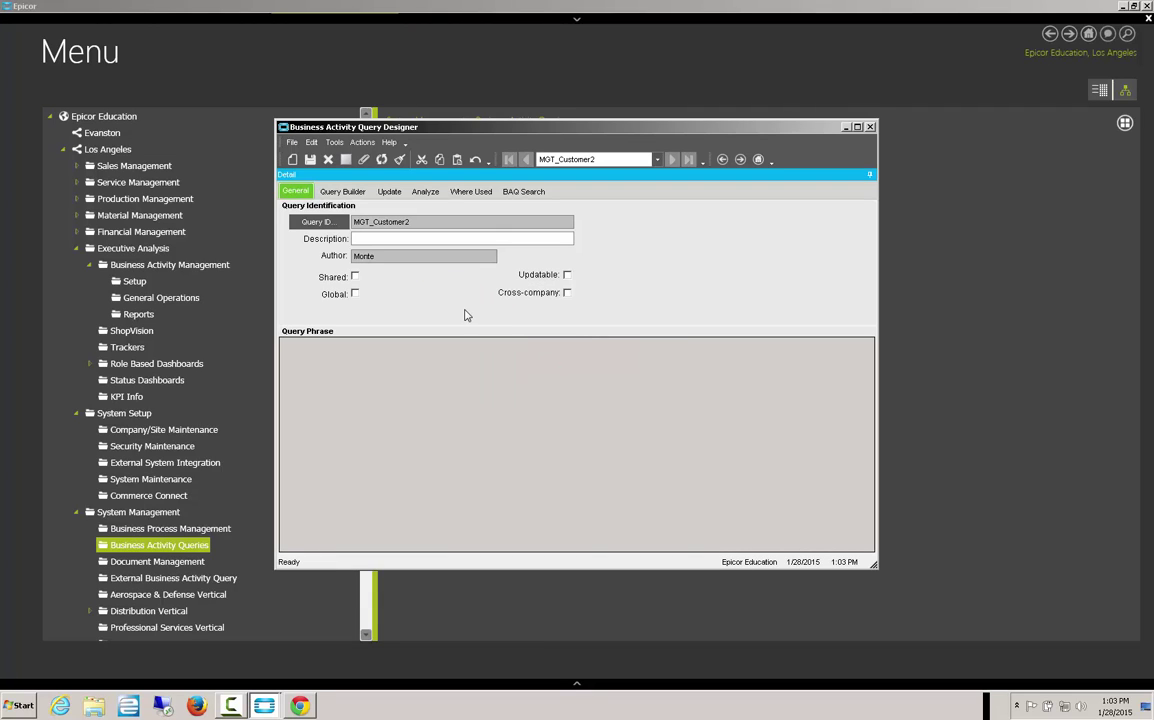
type("Customer 2")
Mark the query Shared and add the Erp.Customer table to the diagram.
left_click(355, 277)
left_click(342, 191)
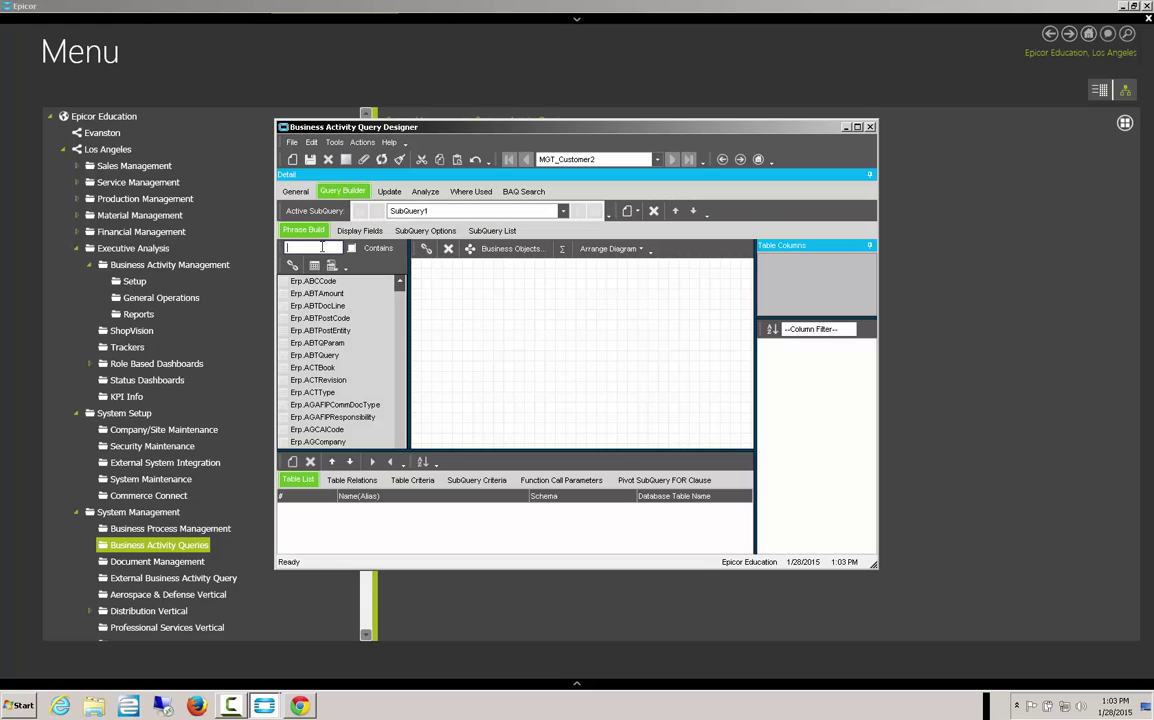
type("customer")
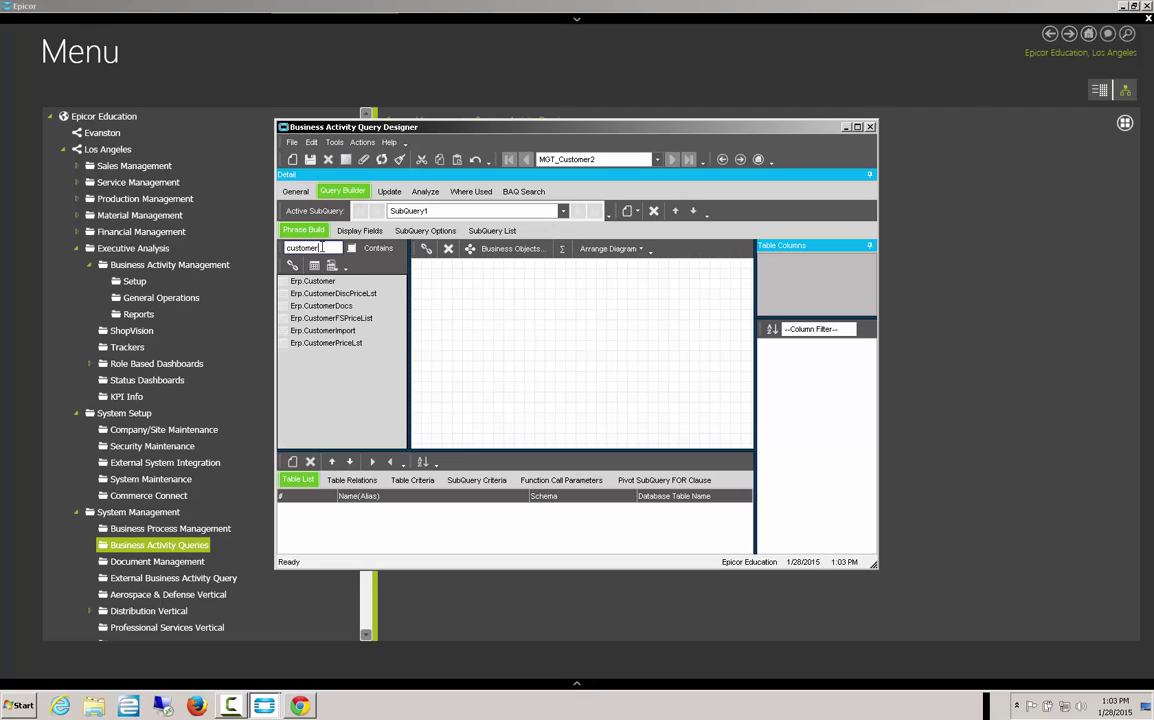
left_click_drag(297, 283, 466, 286)
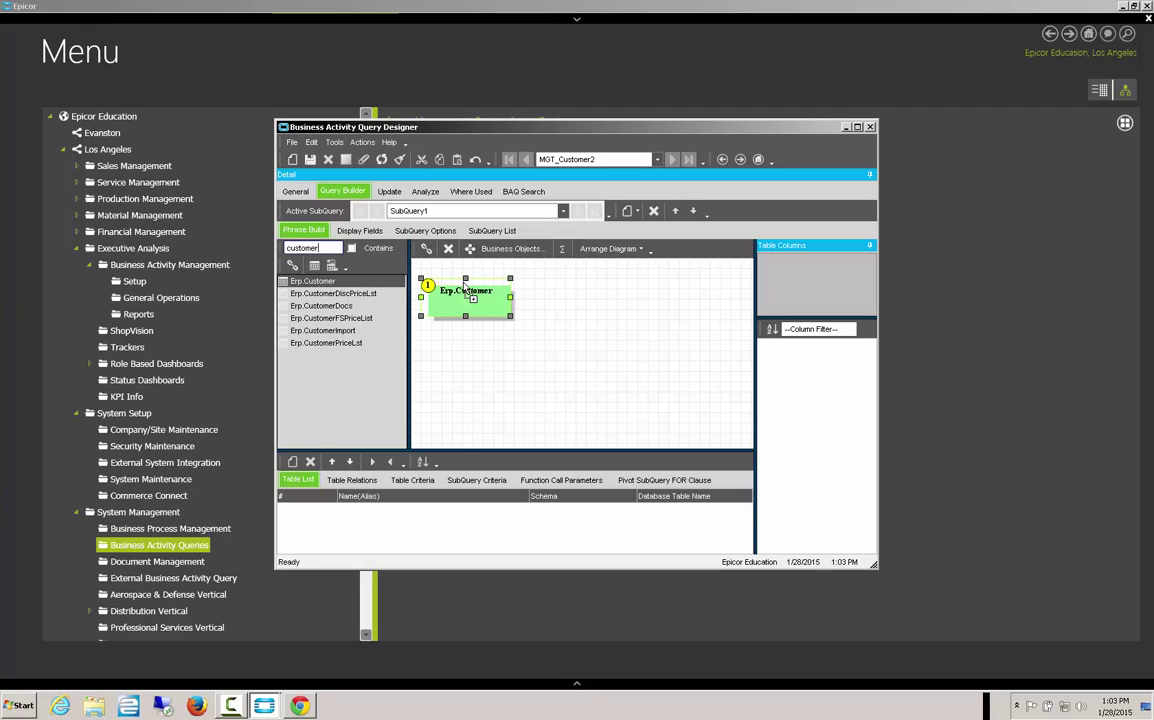
Display CustID, CustNum, Name, Address1, City, State, Zip, SalesRepCode, TerritoryID and ChangeDate.
left_click(360, 231)
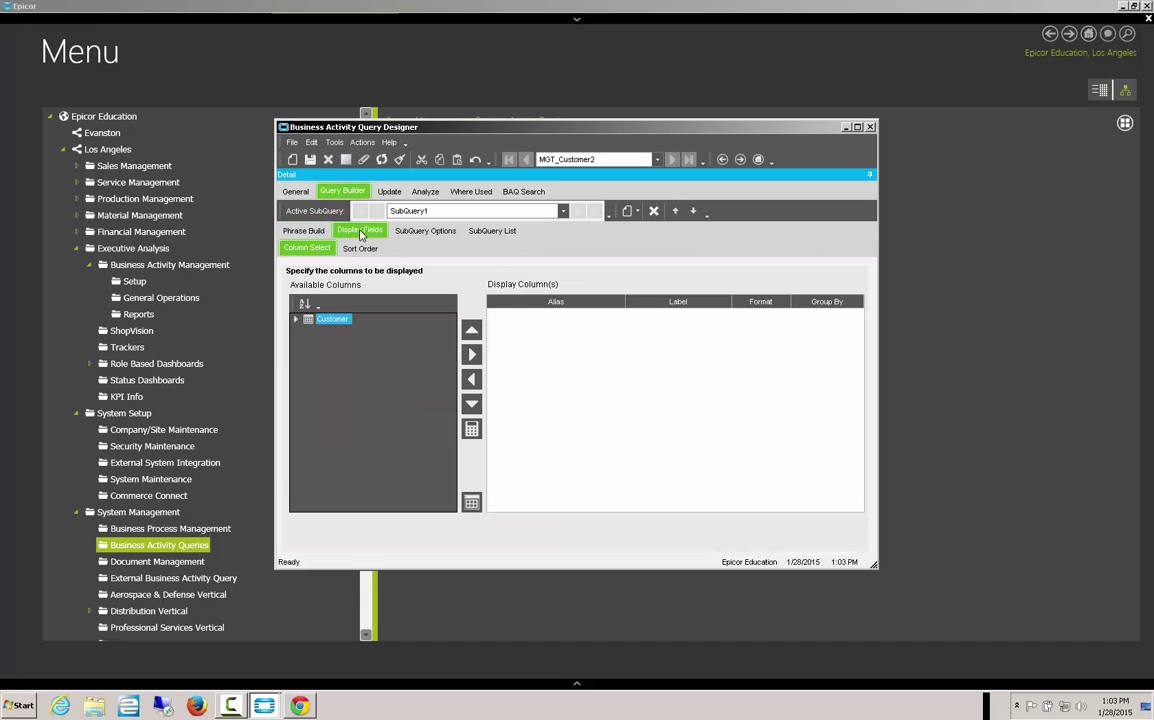
left_click(296, 318)
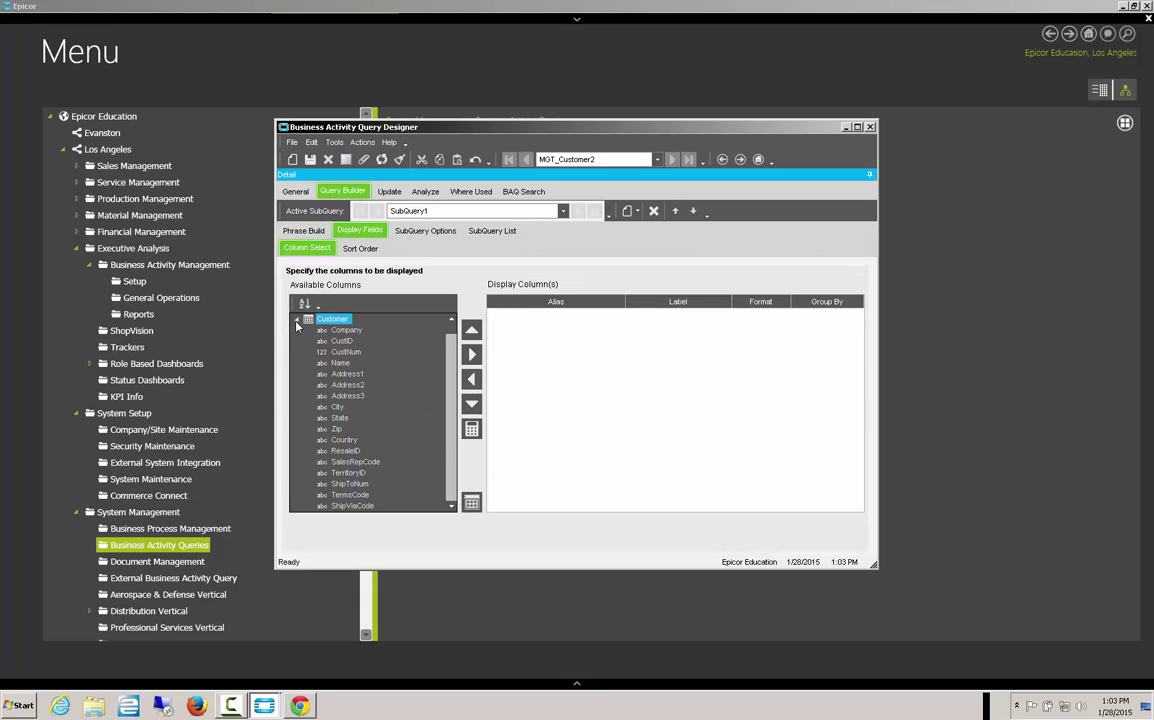
double_click(345, 341)
double_click(345, 341)
double_click(345, 341)
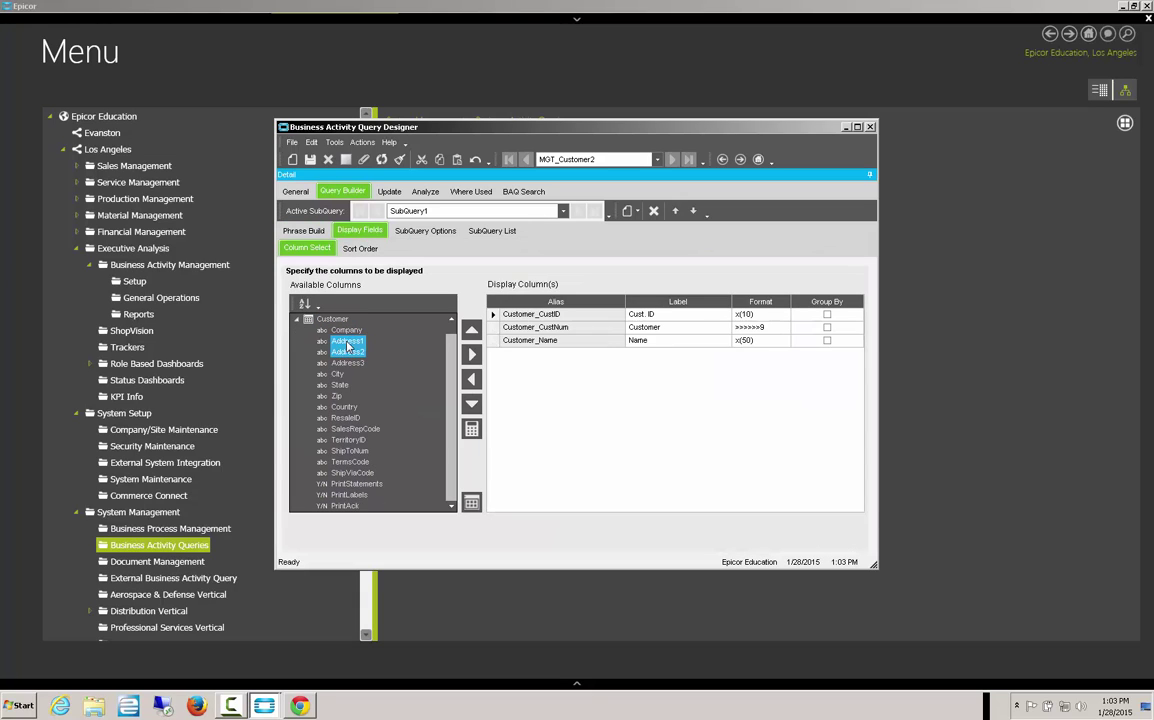
double_click(345, 341)
double_click(338, 364)
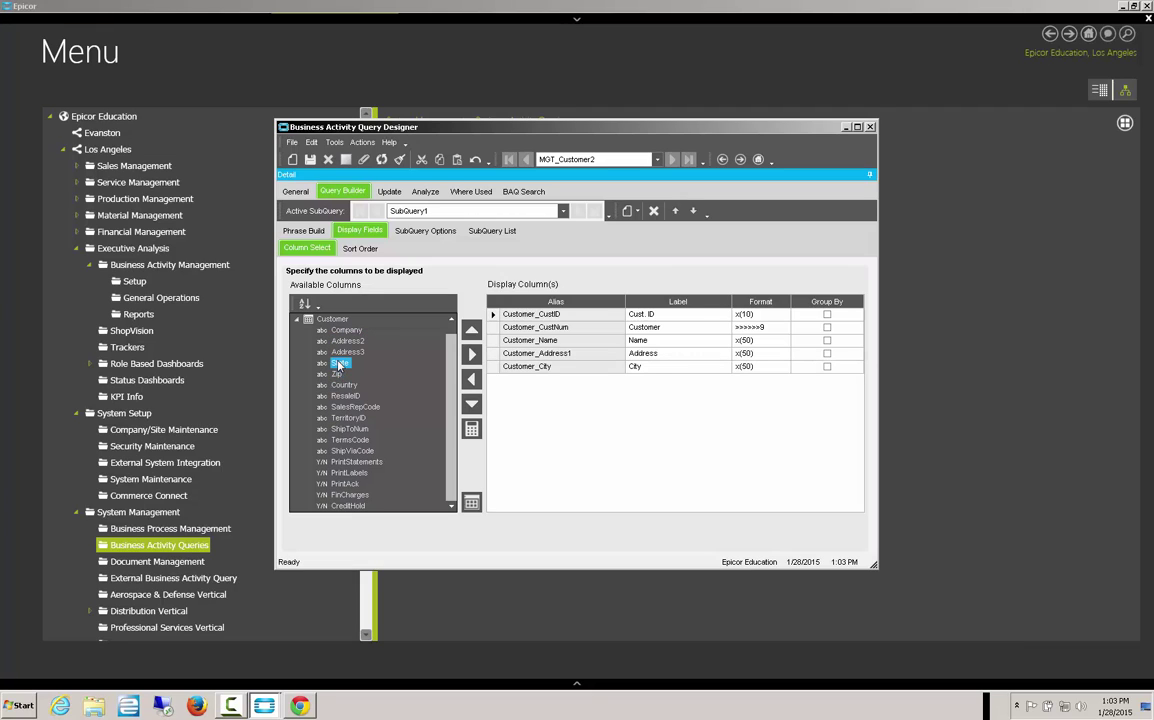
double_click(339, 364)
double_click(339, 364)
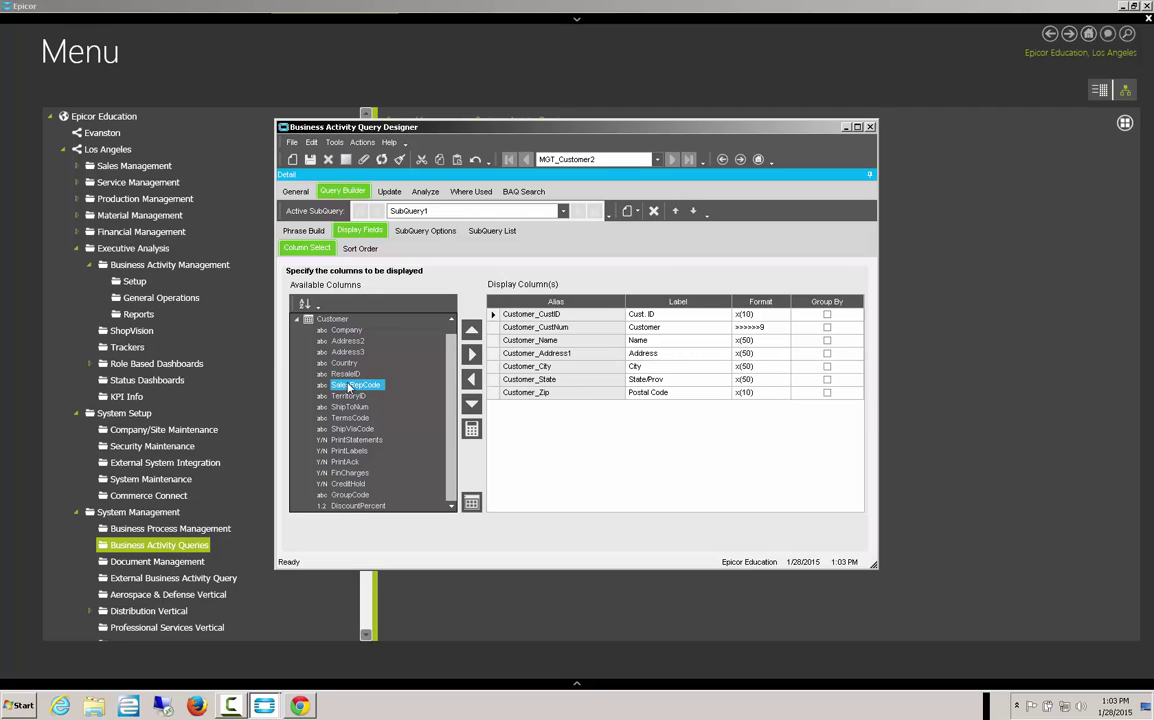
double_click(348, 386)
double_click(348, 386)
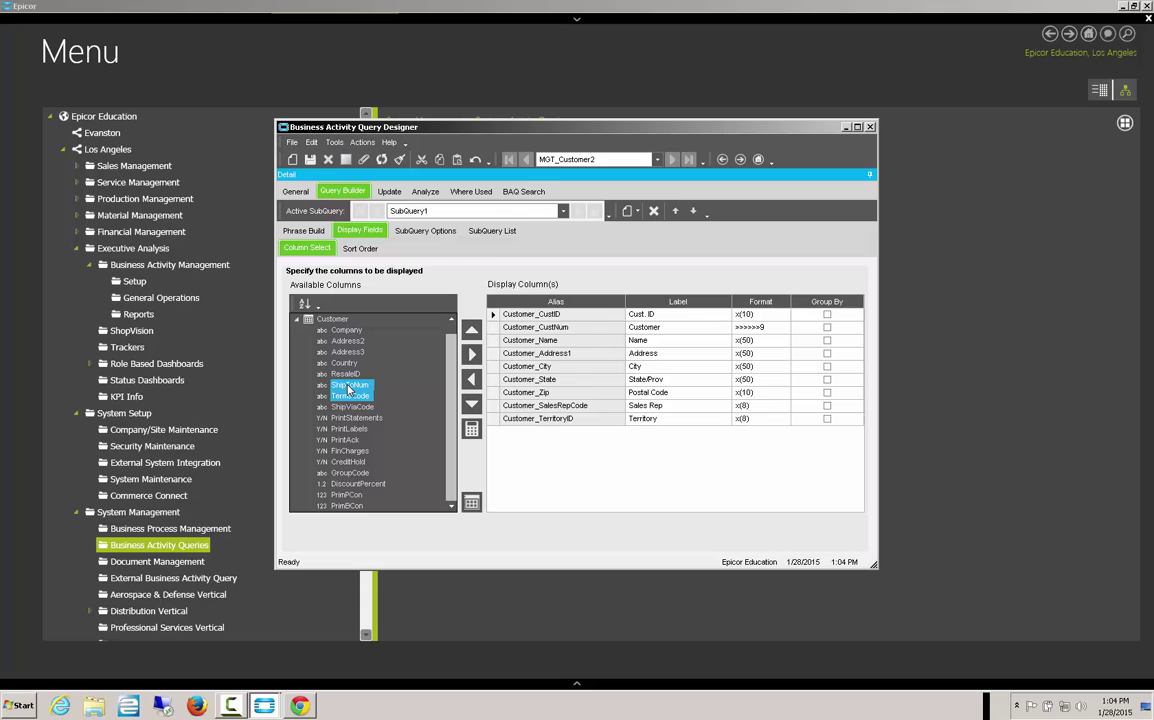
scroll(353, 373, "down", 3)
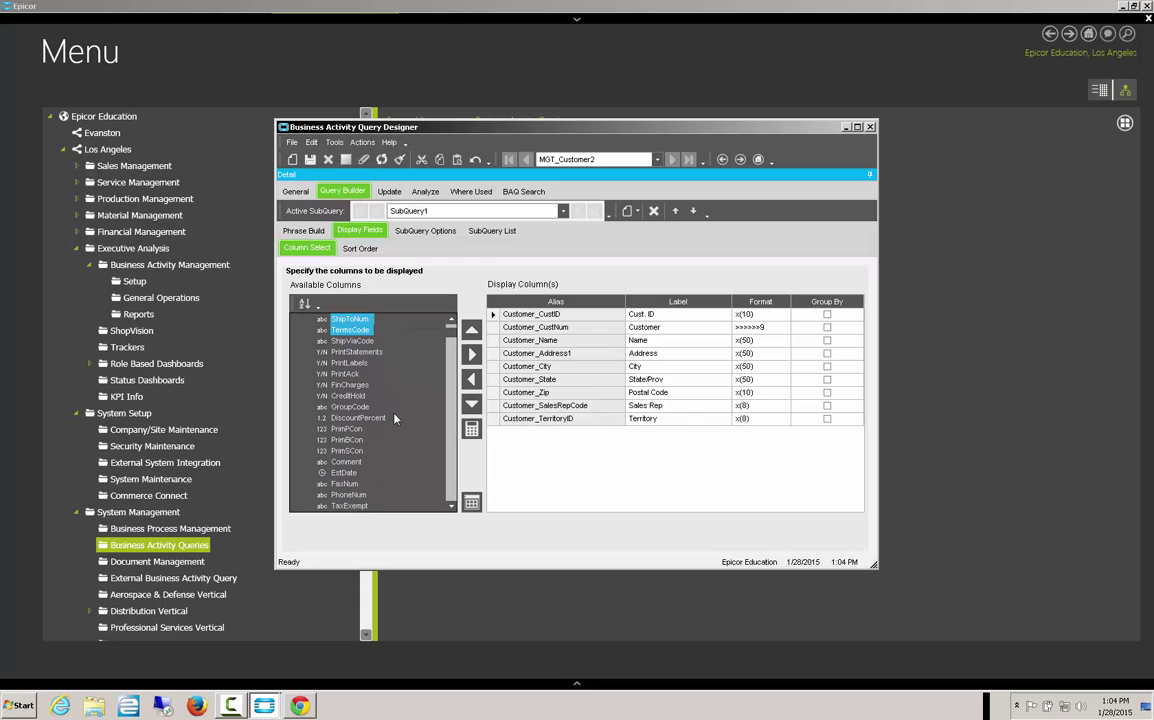
left_click_drag(452, 344, 452, 422)
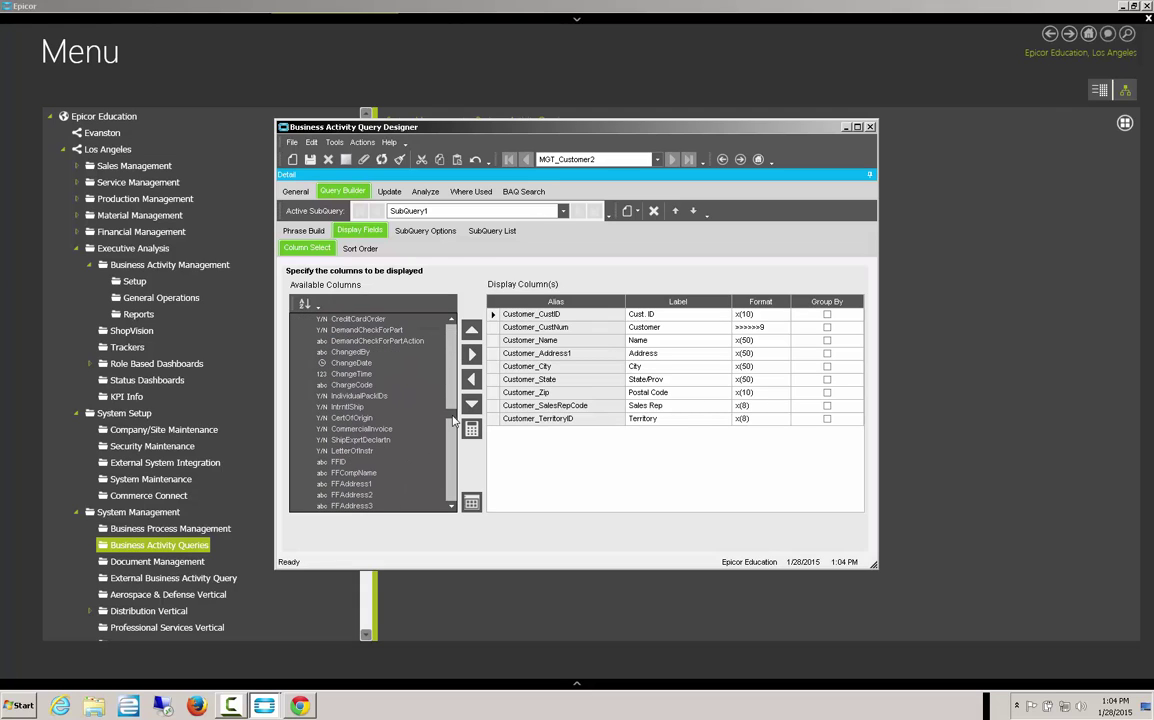
left_click(350, 362)
left_click(472, 355)
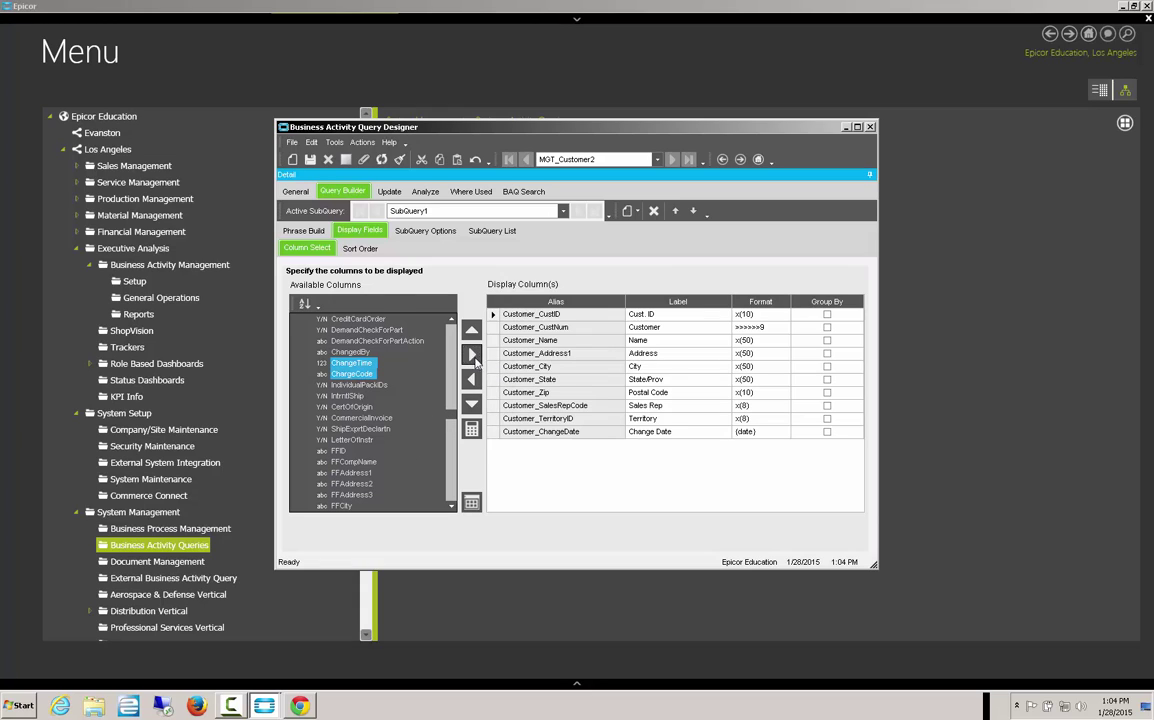
Sort the results by Name, City and State, then check the query syntax.
left_click(360, 248)
double_click(310, 321)
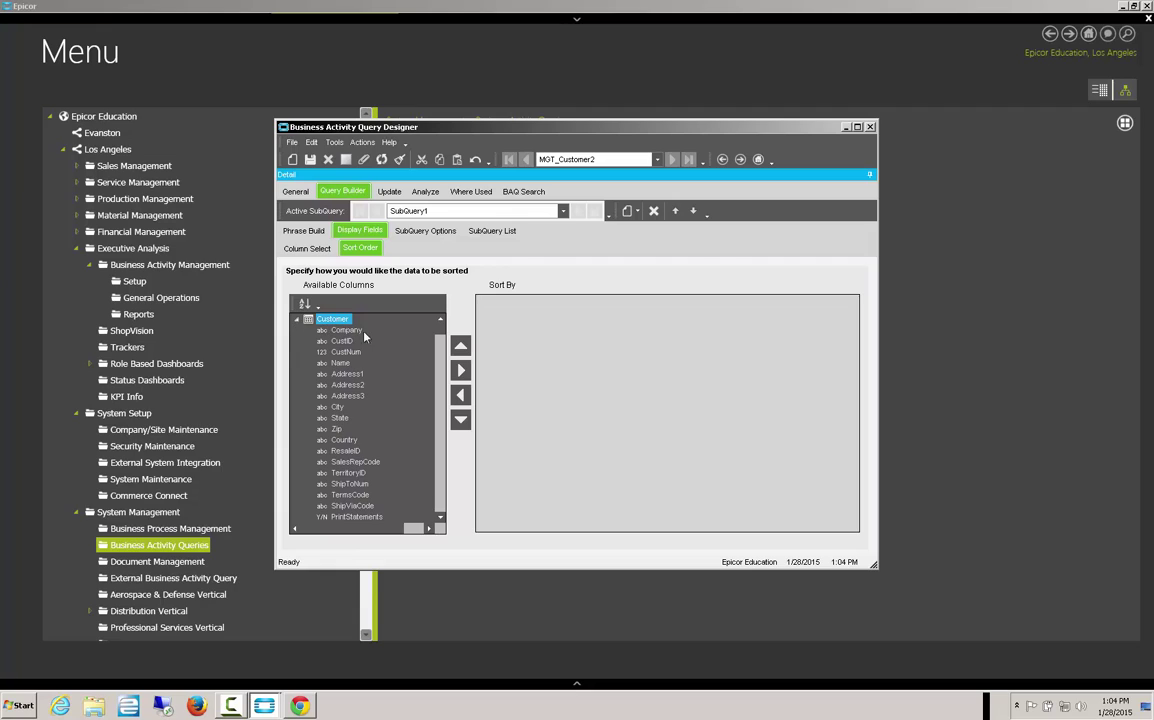
double_click(340, 362)
left_click_drag(345, 362, 348, 373)
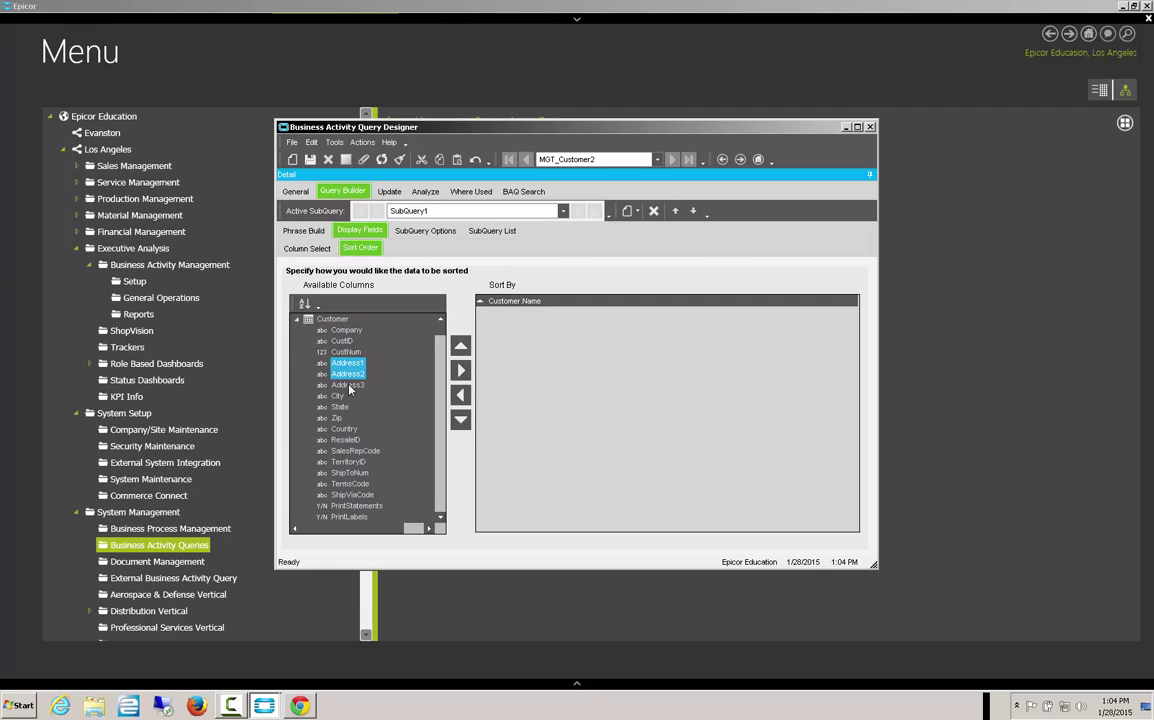
double_click(340, 397)
double_click(340, 397)
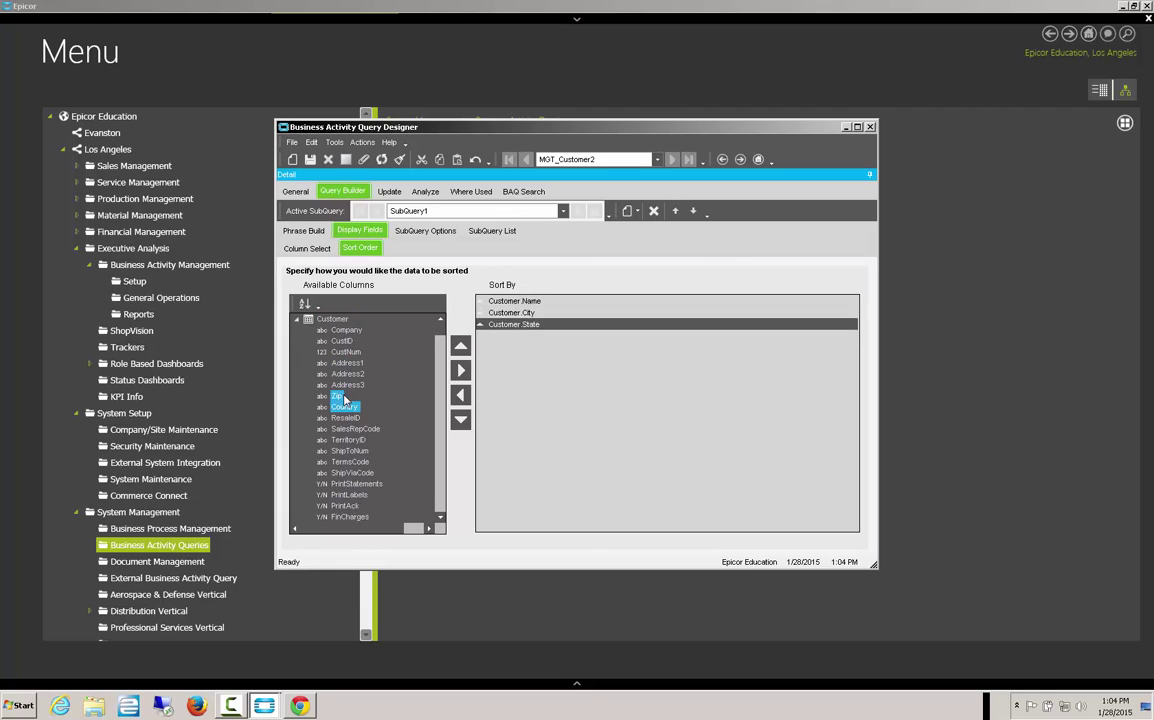
left_click(425, 191)
left_click(304, 542)
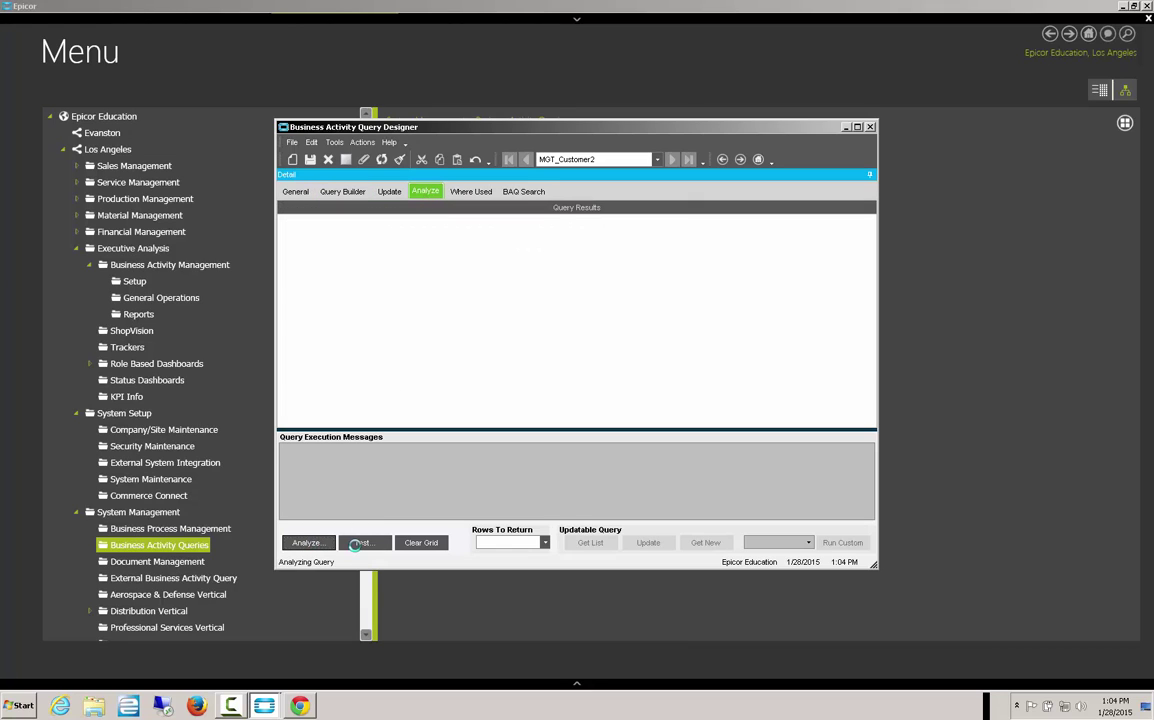
Test MGT_Customer2 to get 42 customer rows, save it and close the designer.
left_click(360, 543)
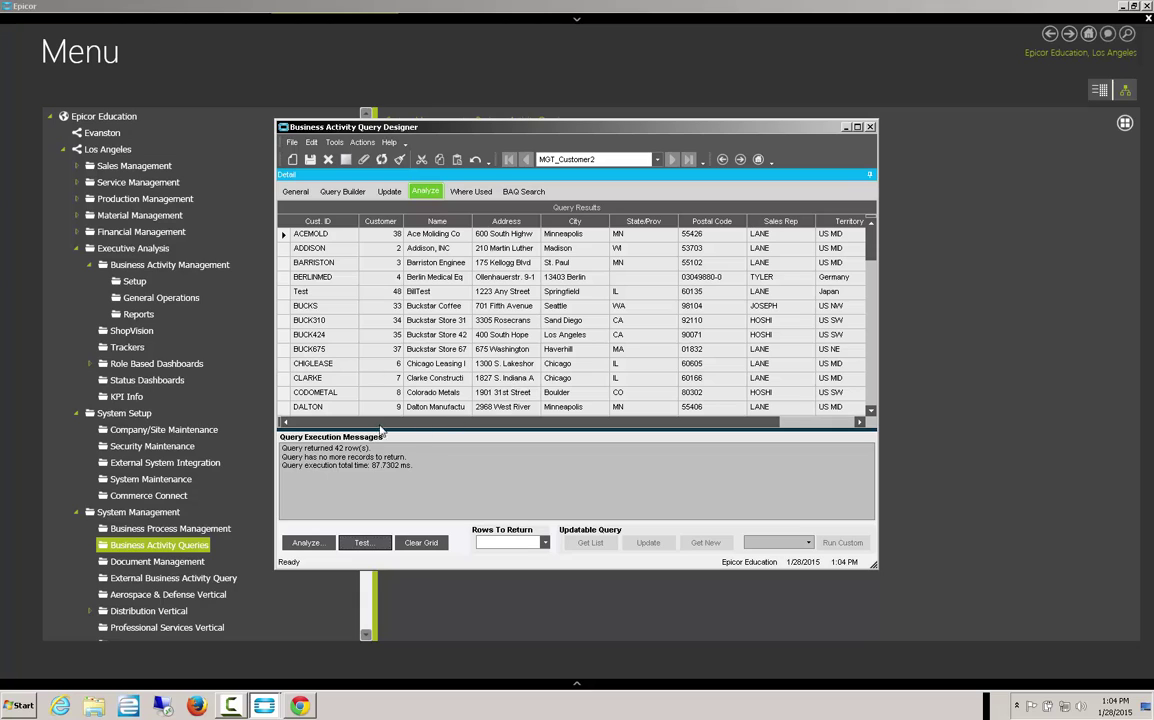
left_click_drag(345, 421, 330, 364)
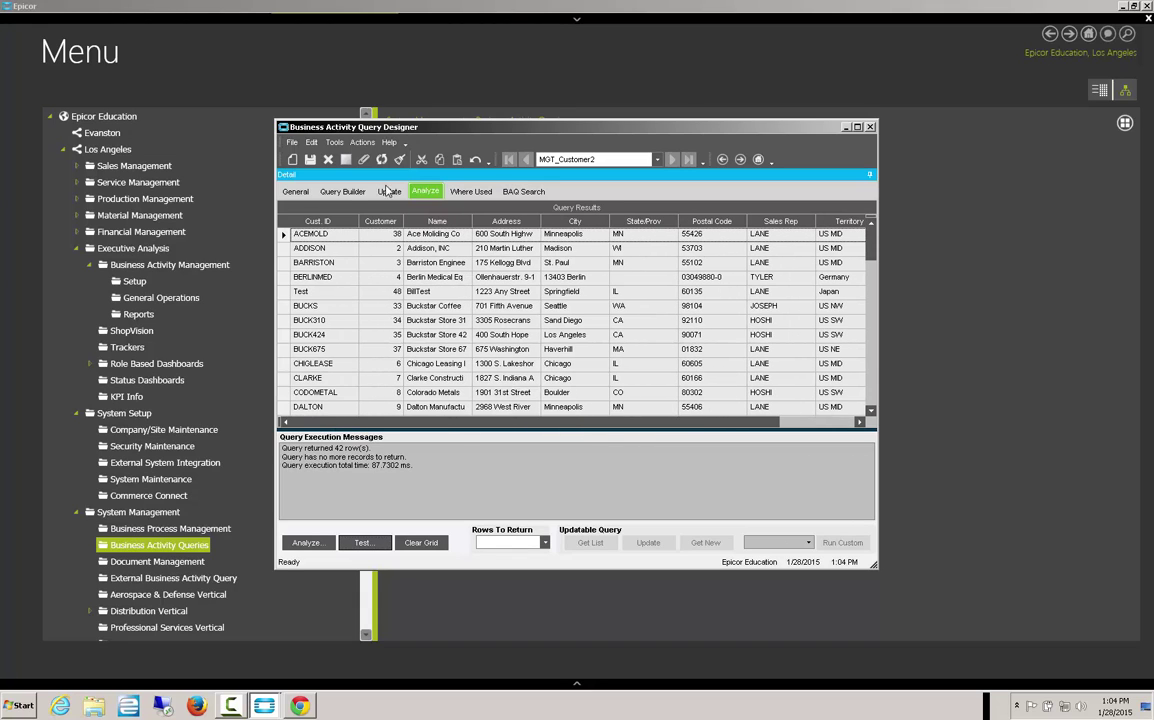
left_click(310, 160)
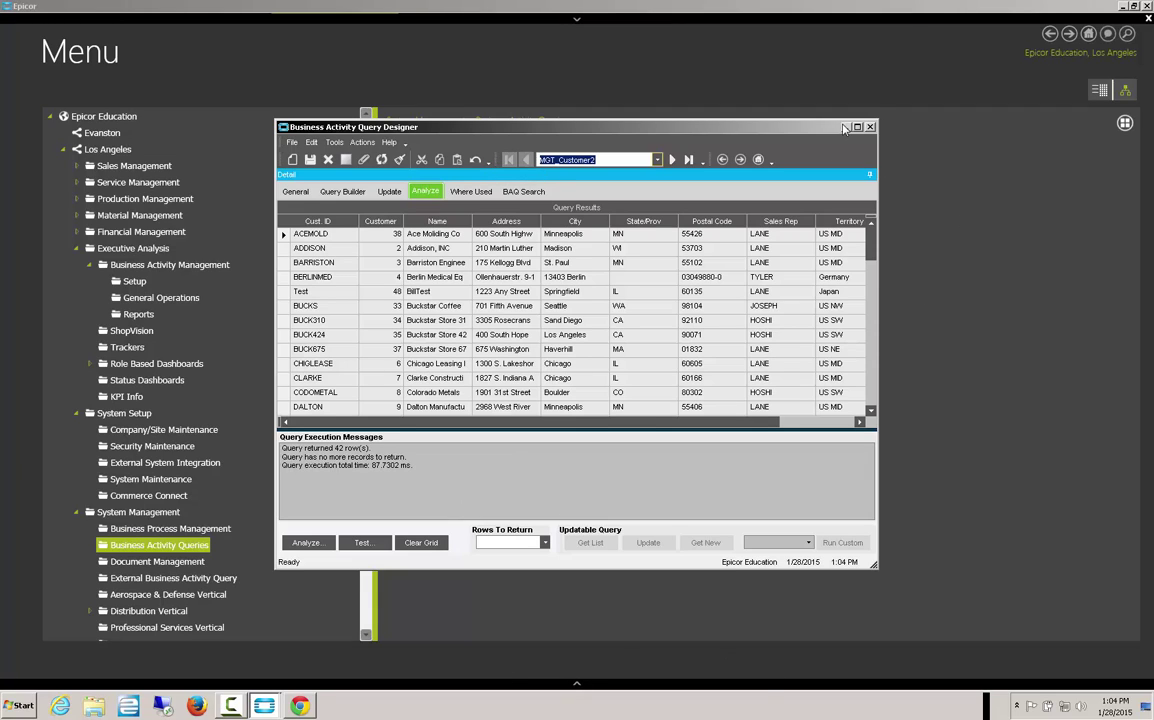
left_click(869, 127)
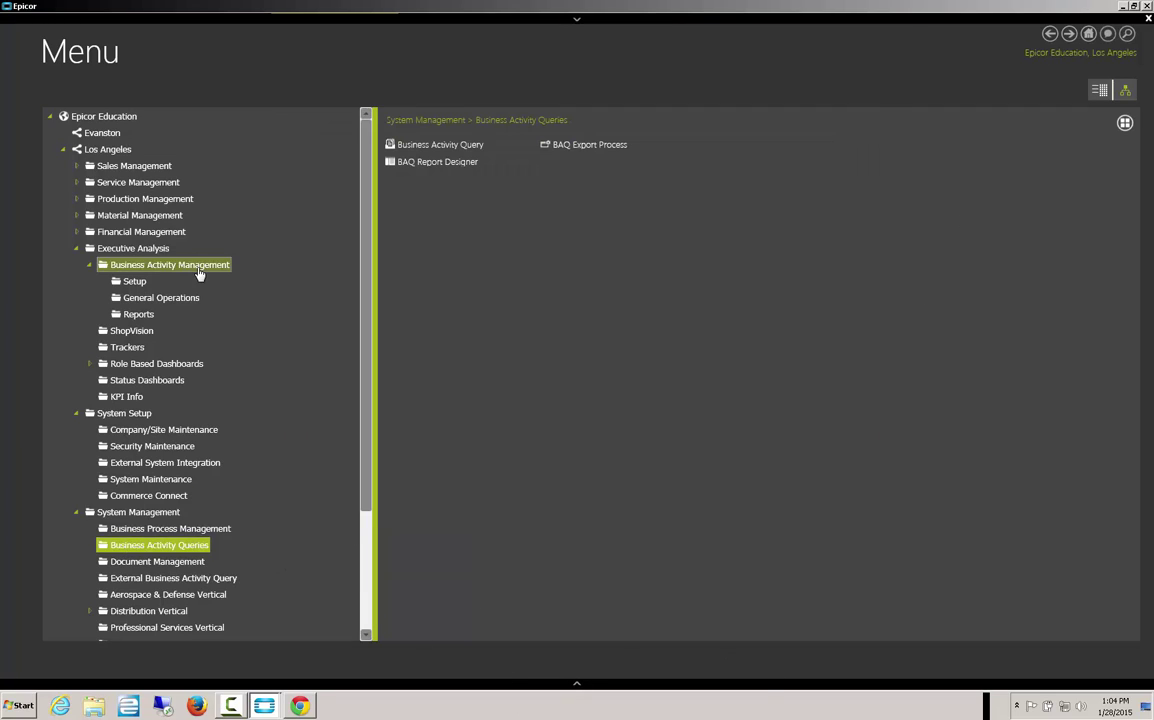
Open the Dashboard designer and add a new definition with ID MGT_Cust2_m.
left_click(158, 299)
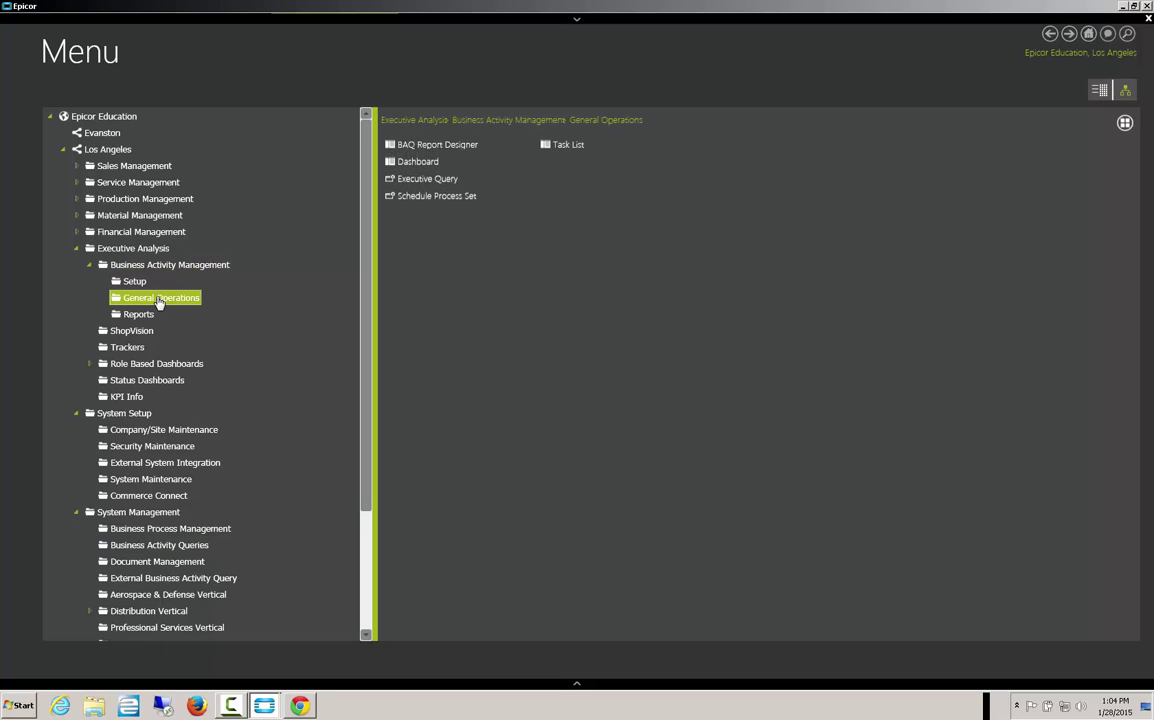
left_click(412, 162)
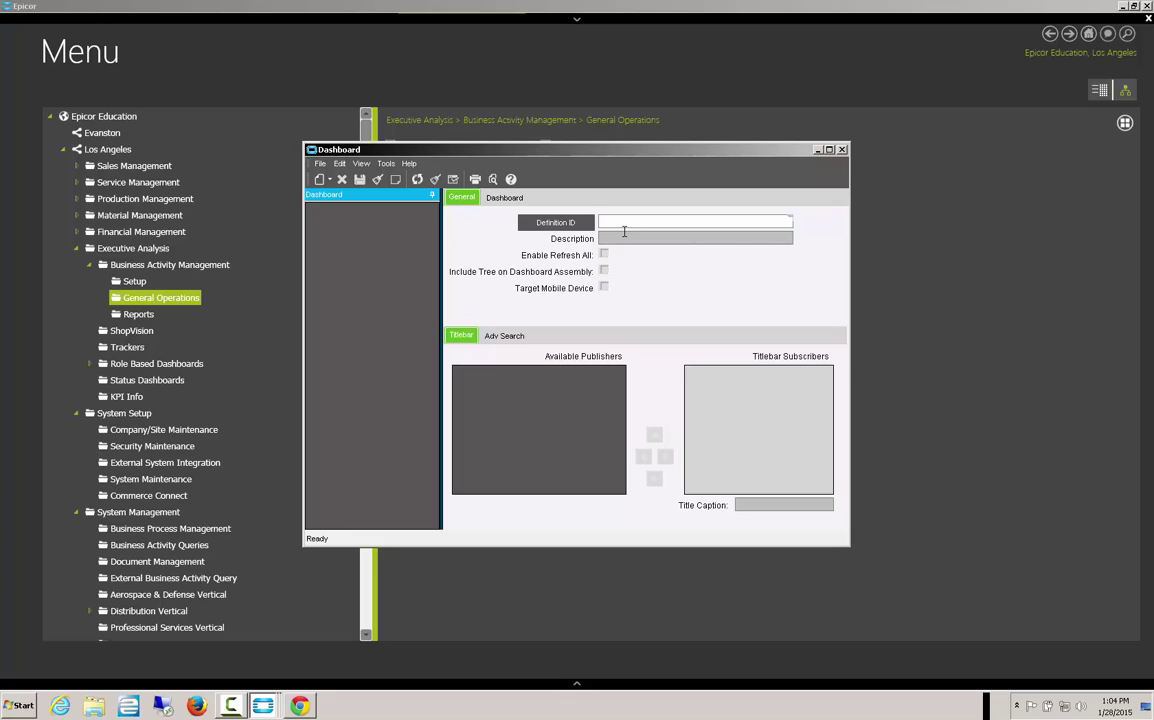
type("MGT_Cust2_m")
key("Tab")
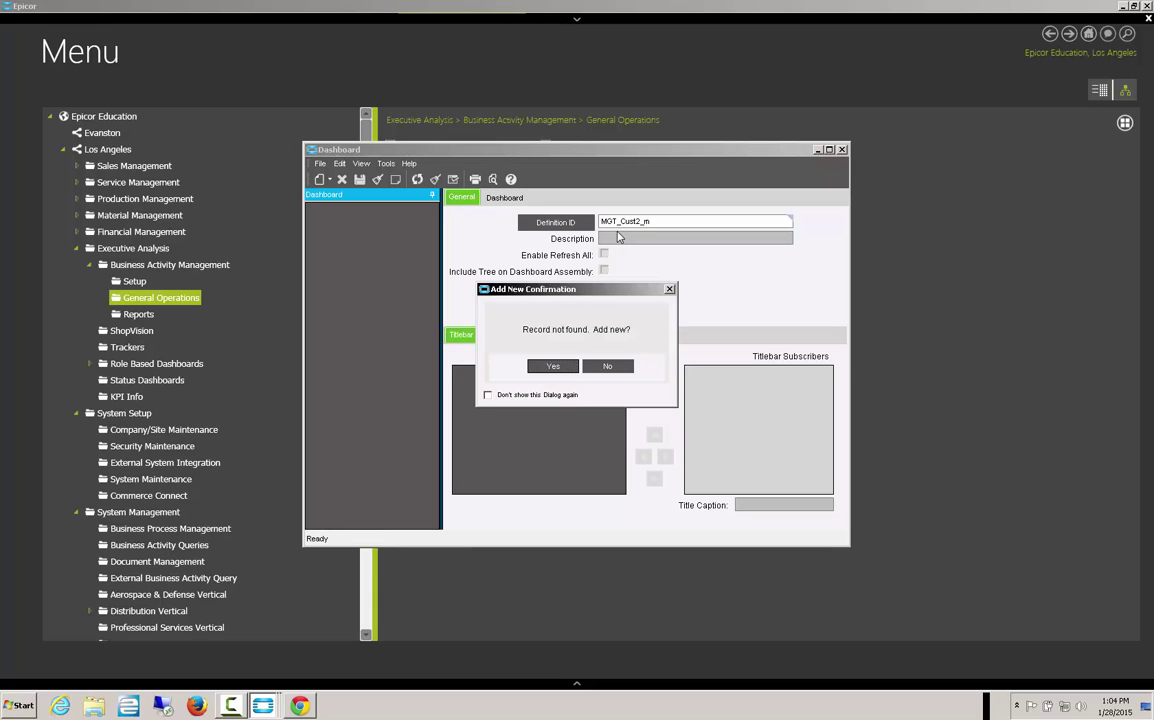
left_click(553, 366)
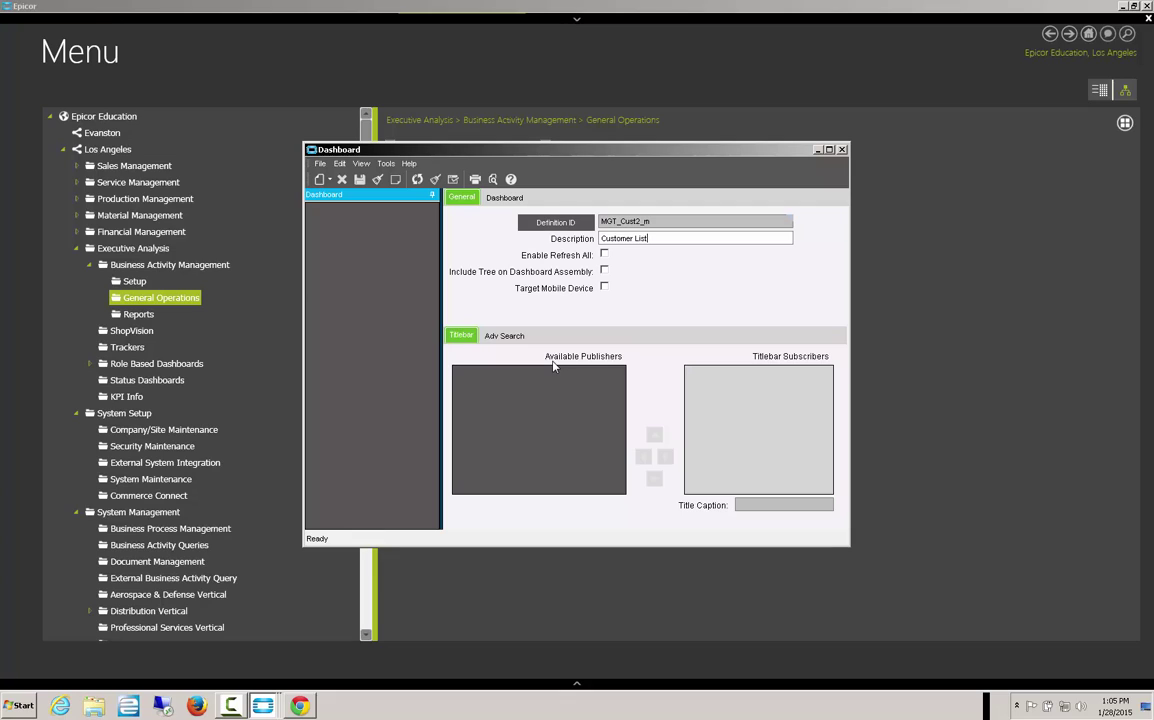
Turn on Target Mobile Device for the Customer List dashboard and view its Mobile preview.
left_click(604, 288)
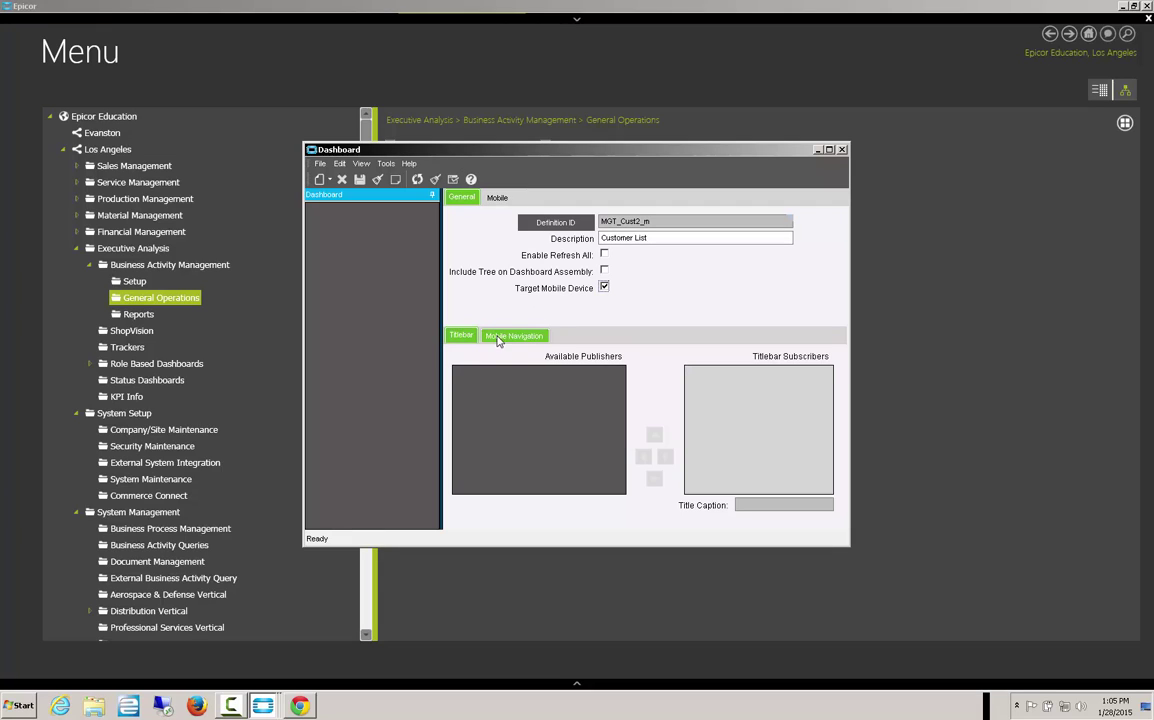
left_click(604, 288)
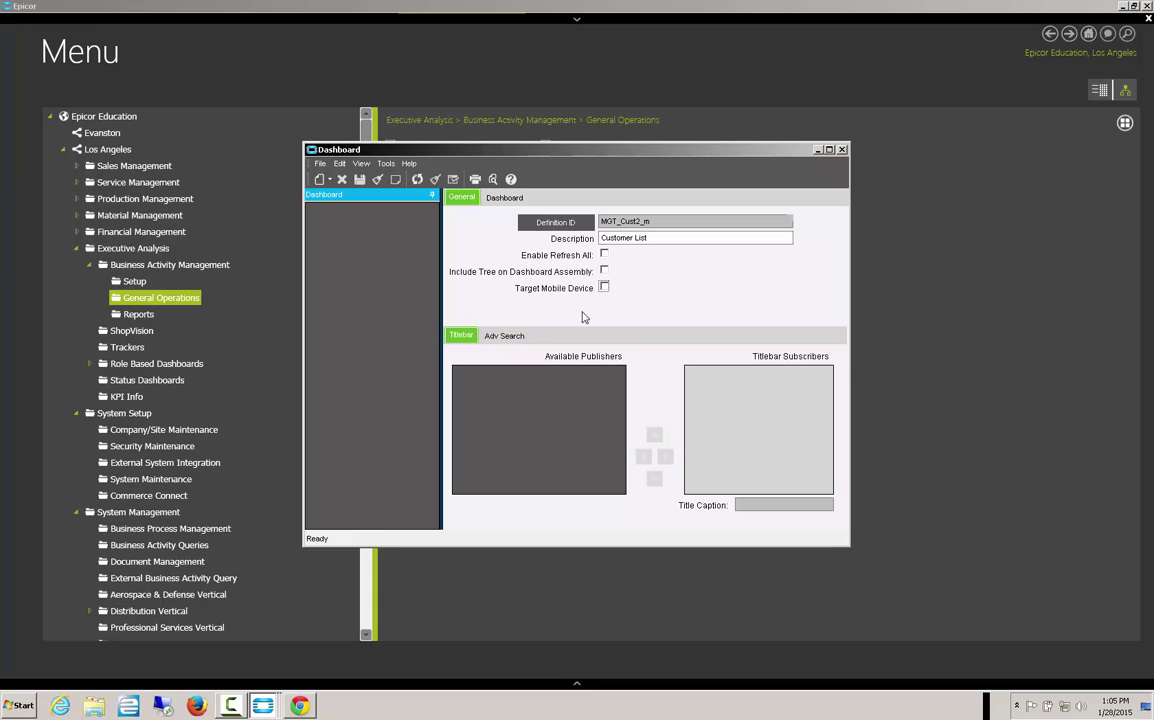
left_click(604, 288)
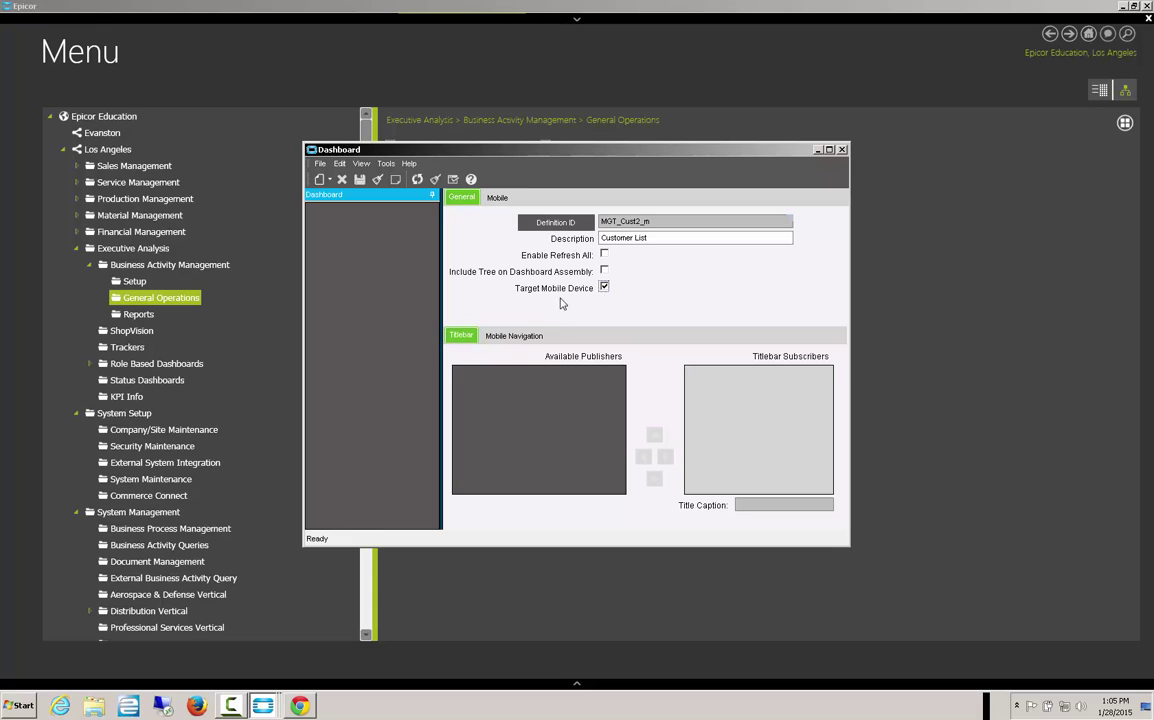
left_click(497, 198)
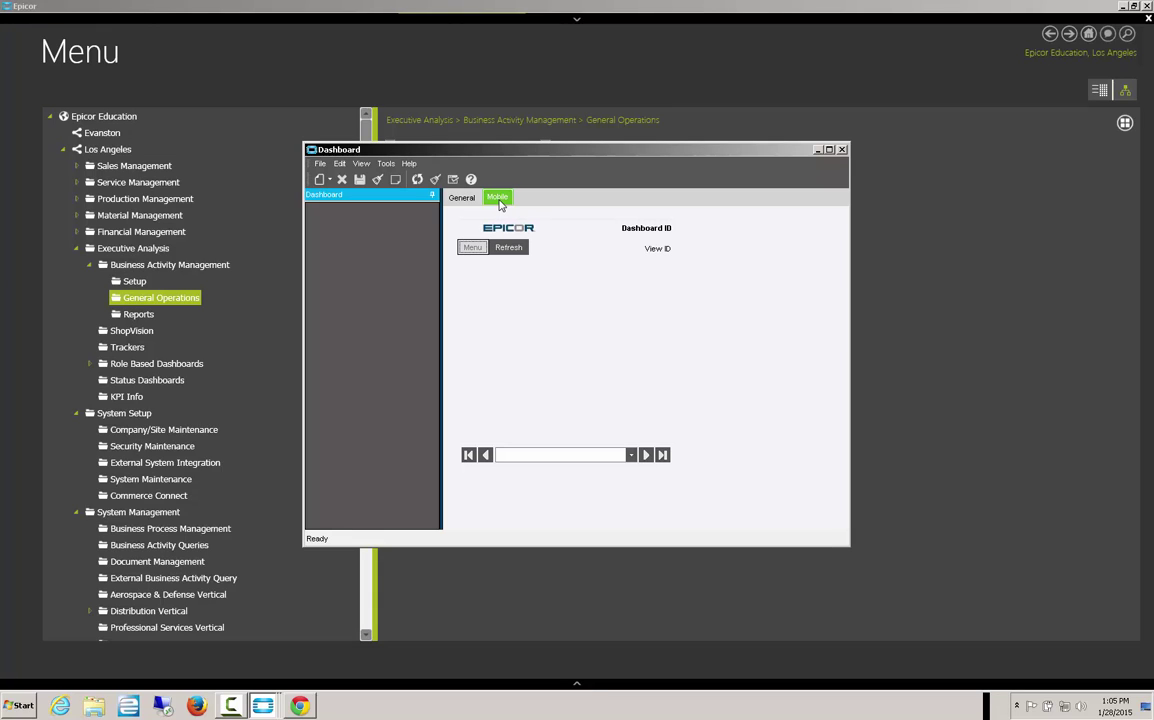
left_click(461, 197)
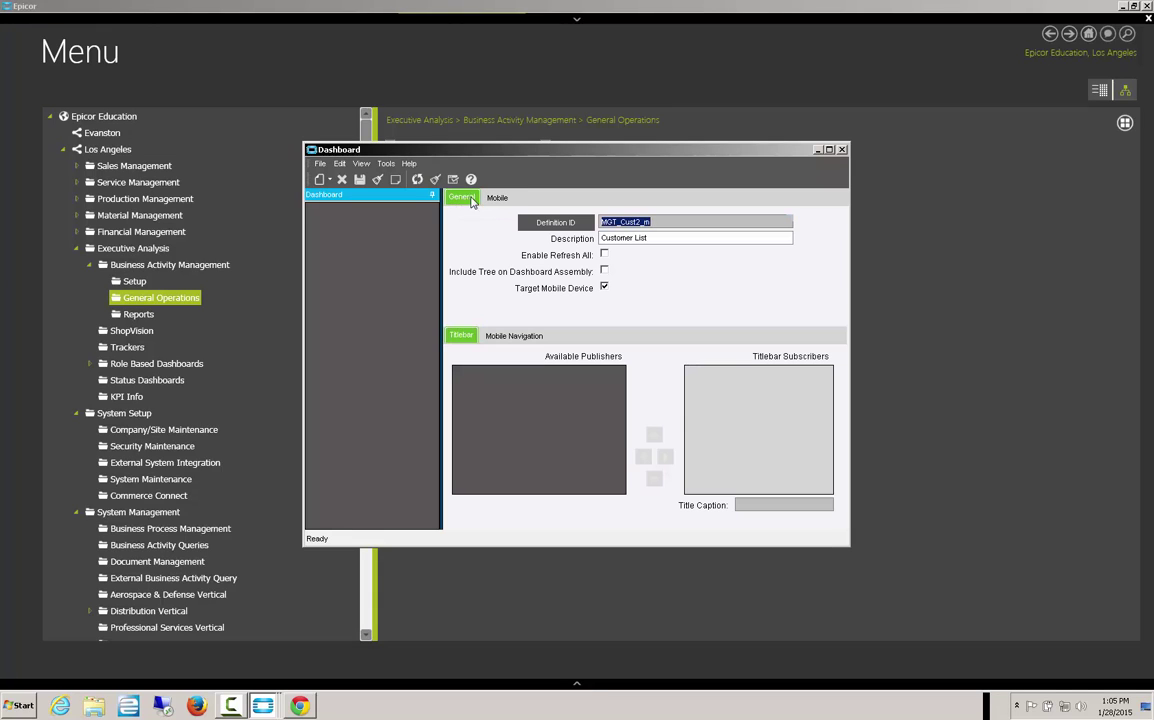
left_click(503, 198)
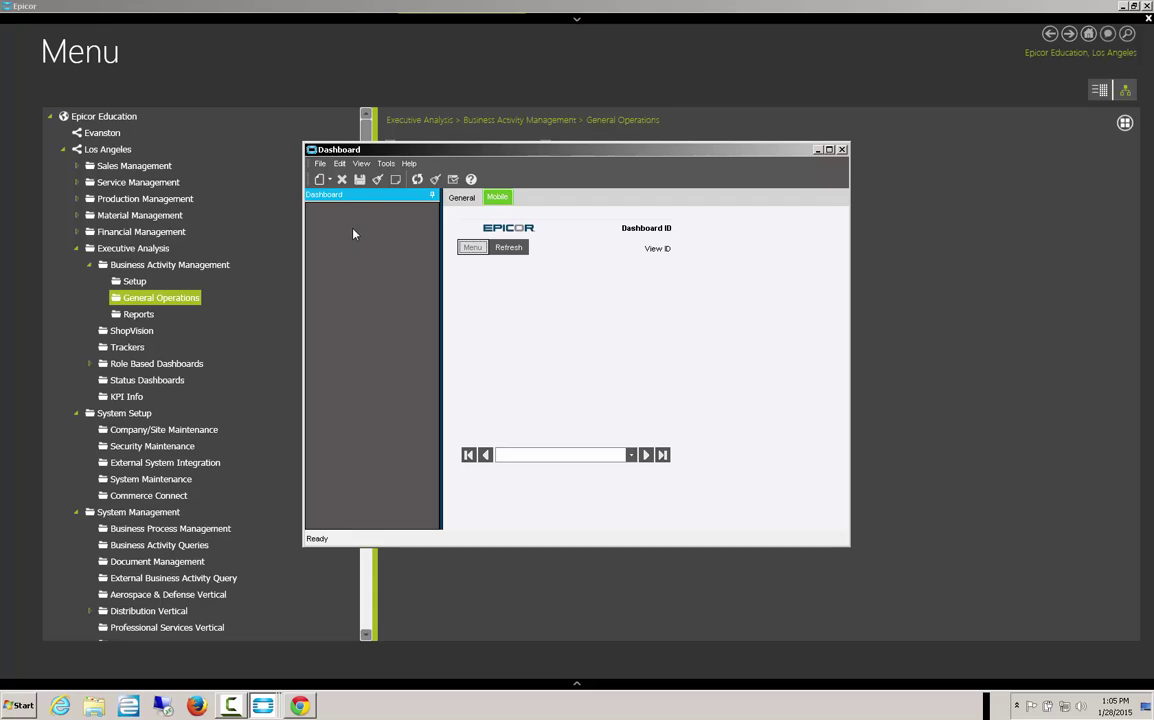
left_click(322, 180)
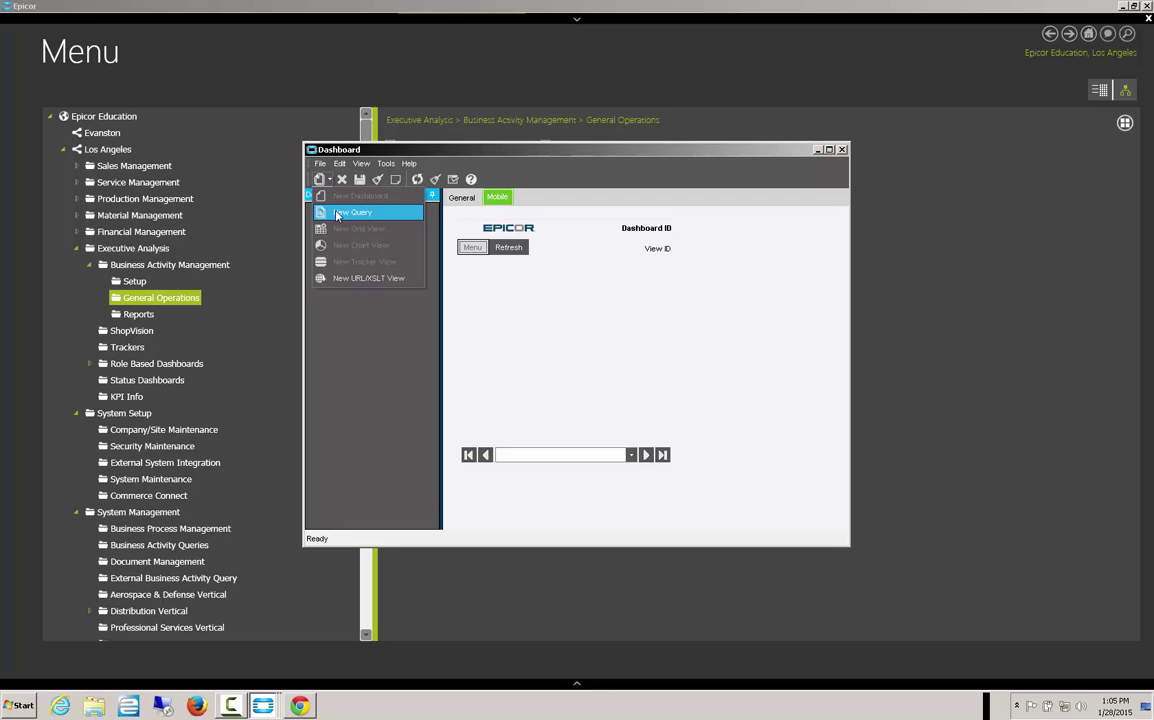
Add query MGT_Customer2 with caption 'Customer 2' to the dashboard.
left_click(337, 215)
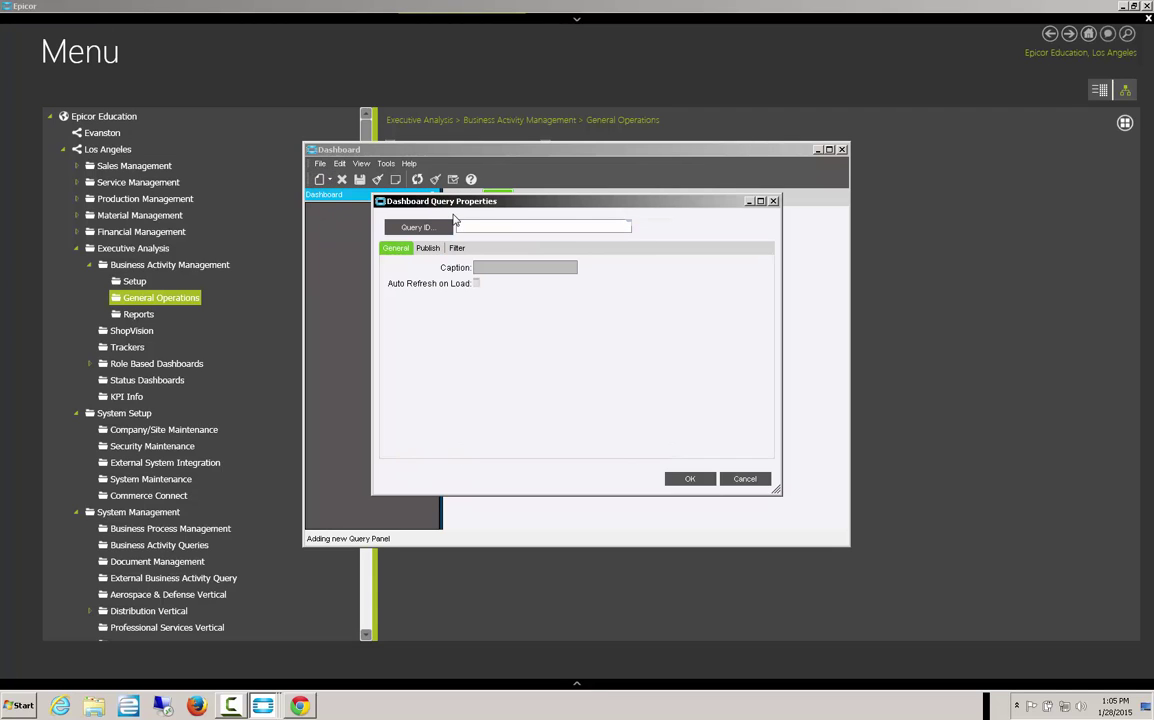
type("MGT_Customer2")
left_click(489, 268)
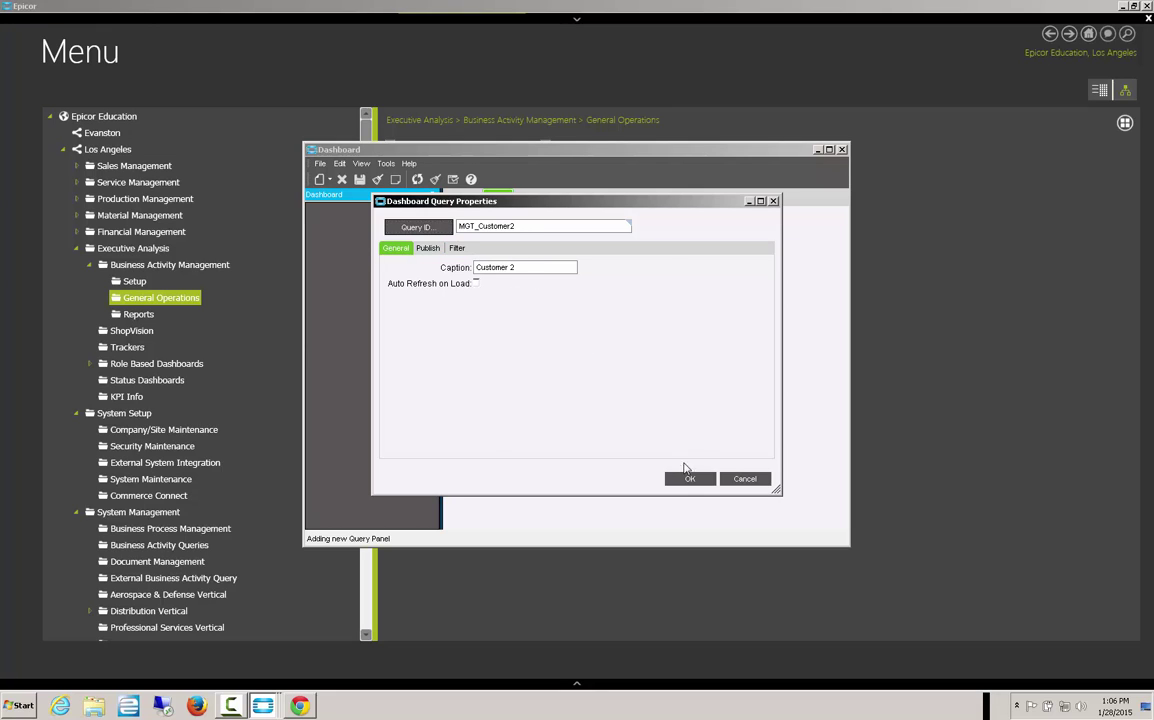
left_click(690, 478)
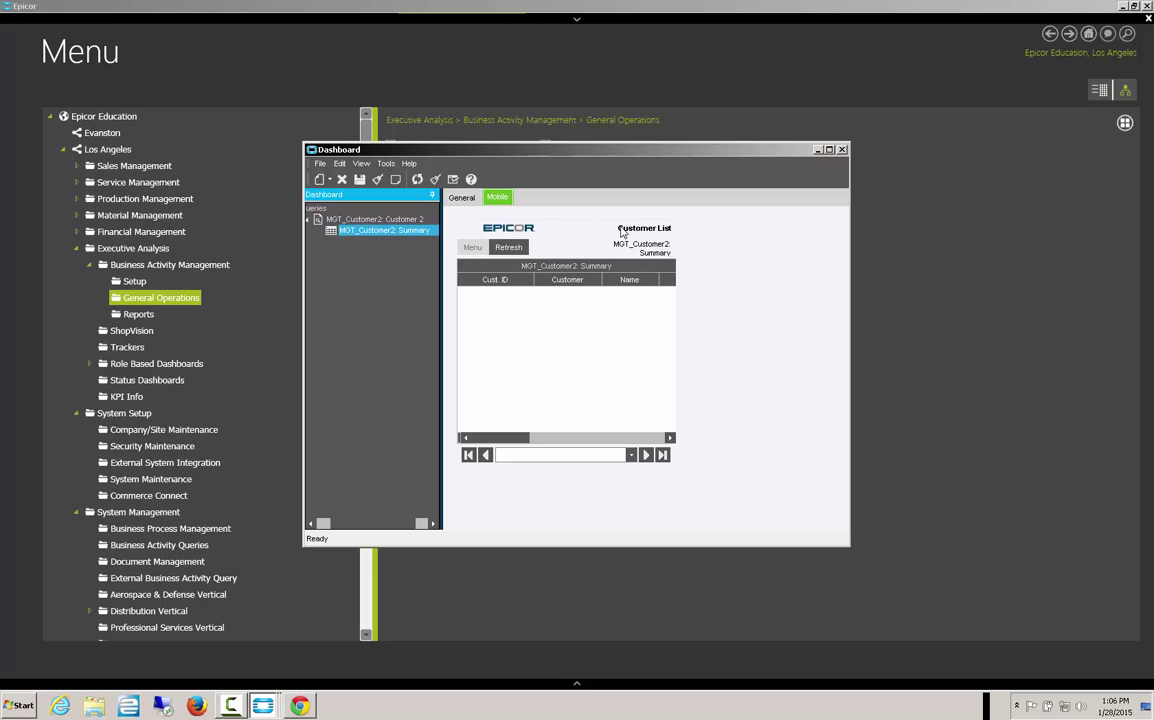
Change the MGT_Customer2 Summary grid's caption to 'Results'.
left_click(466, 198)
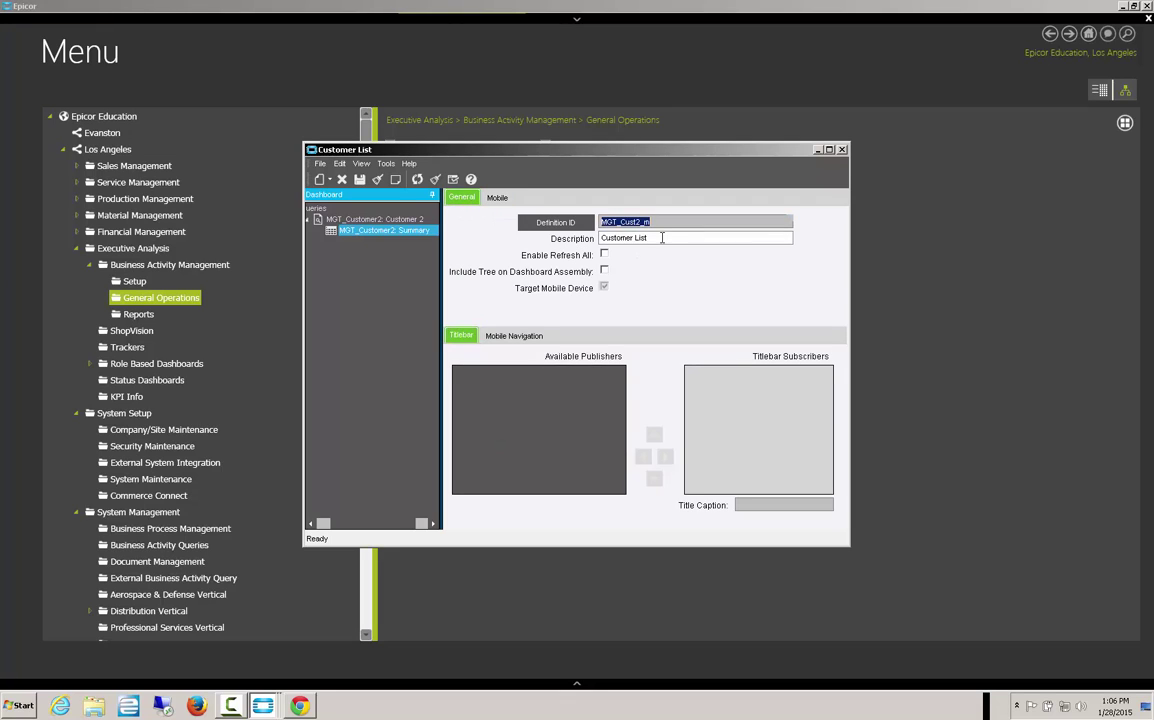
left_click(497, 197)
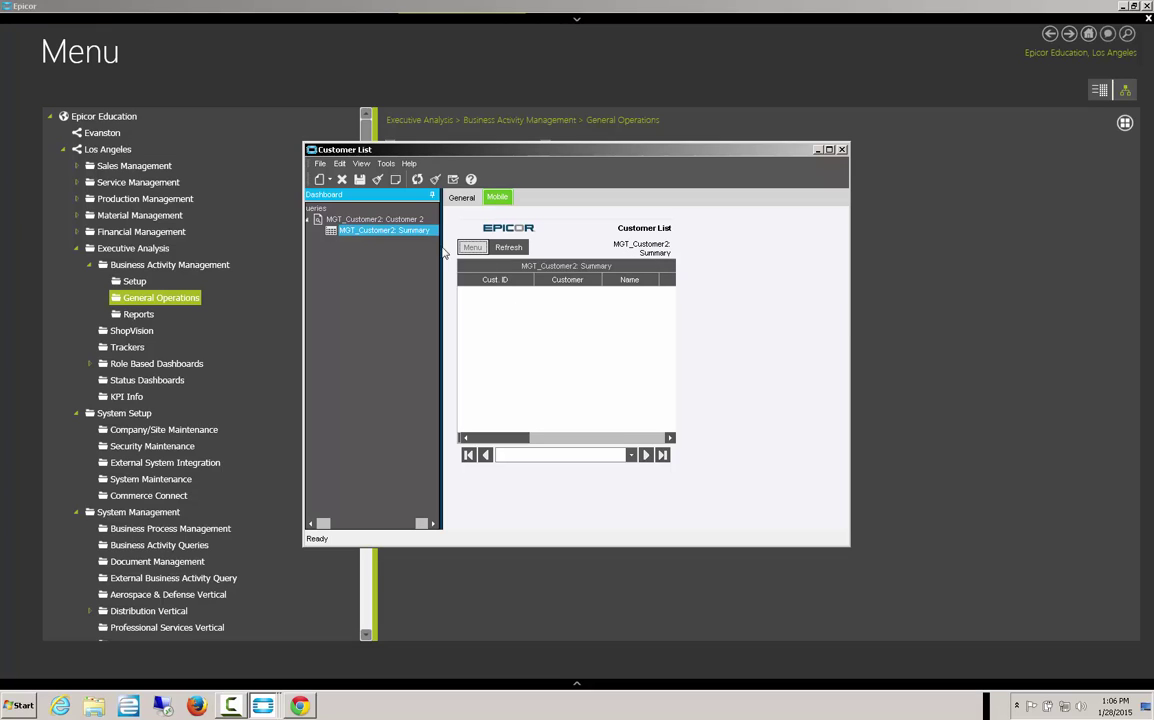
right_click(358, 235)
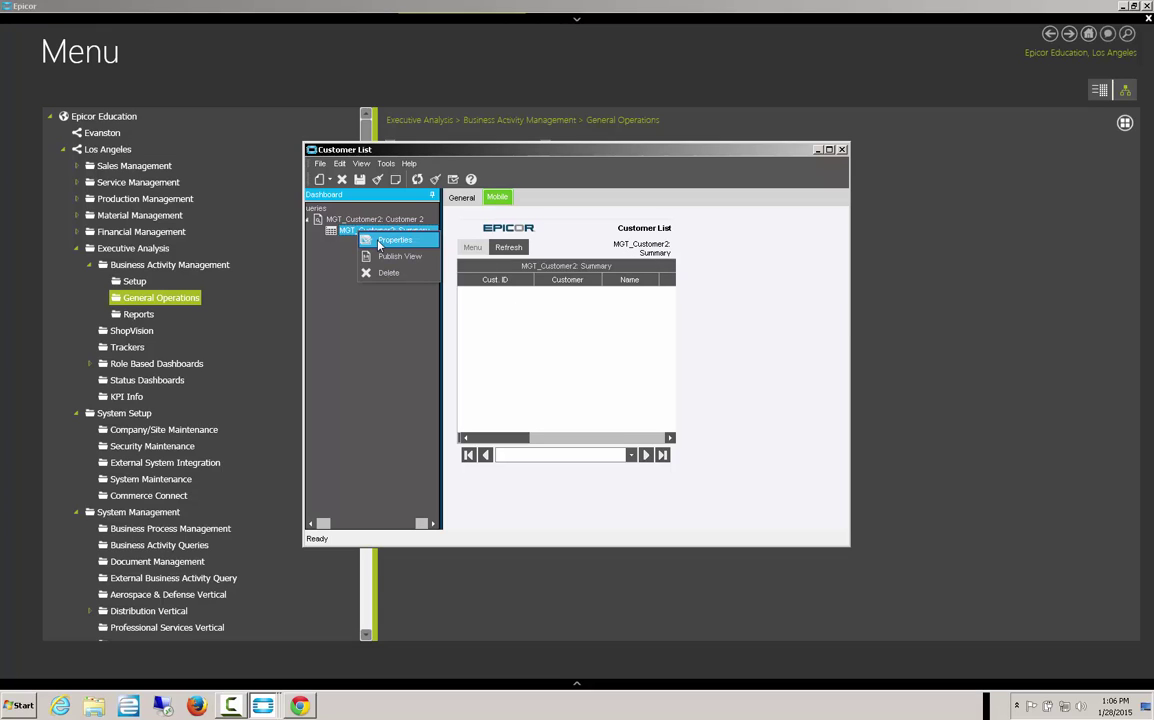
left_click(392, 240)
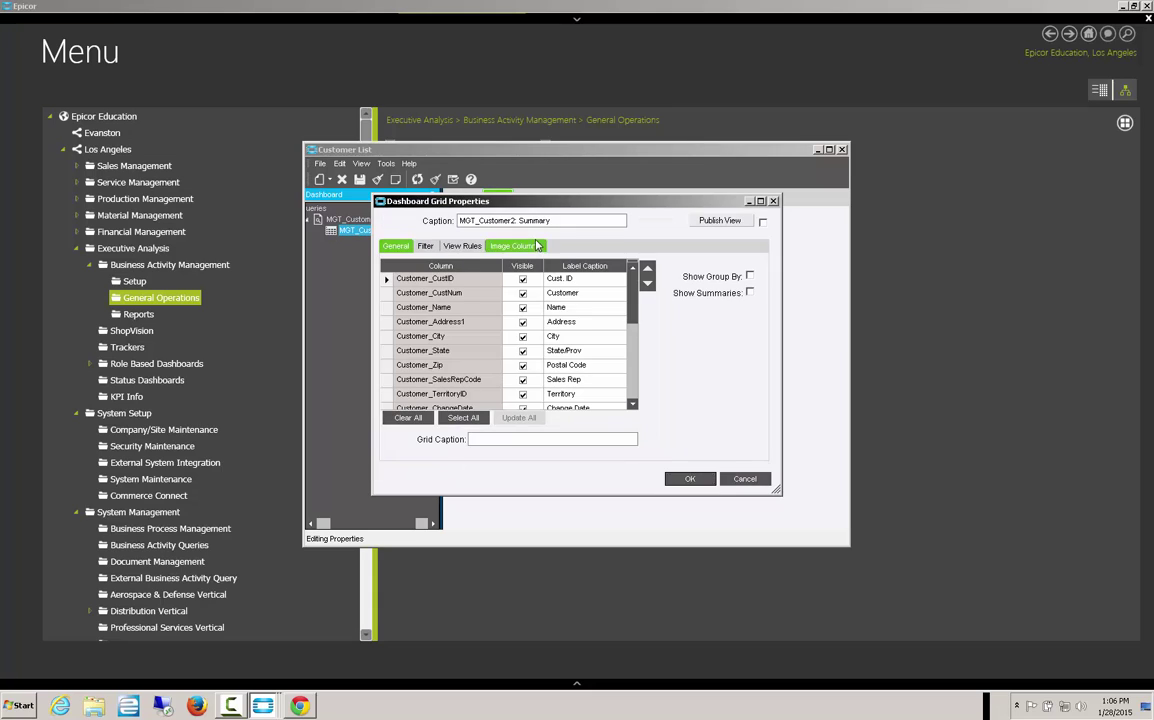
type("r")
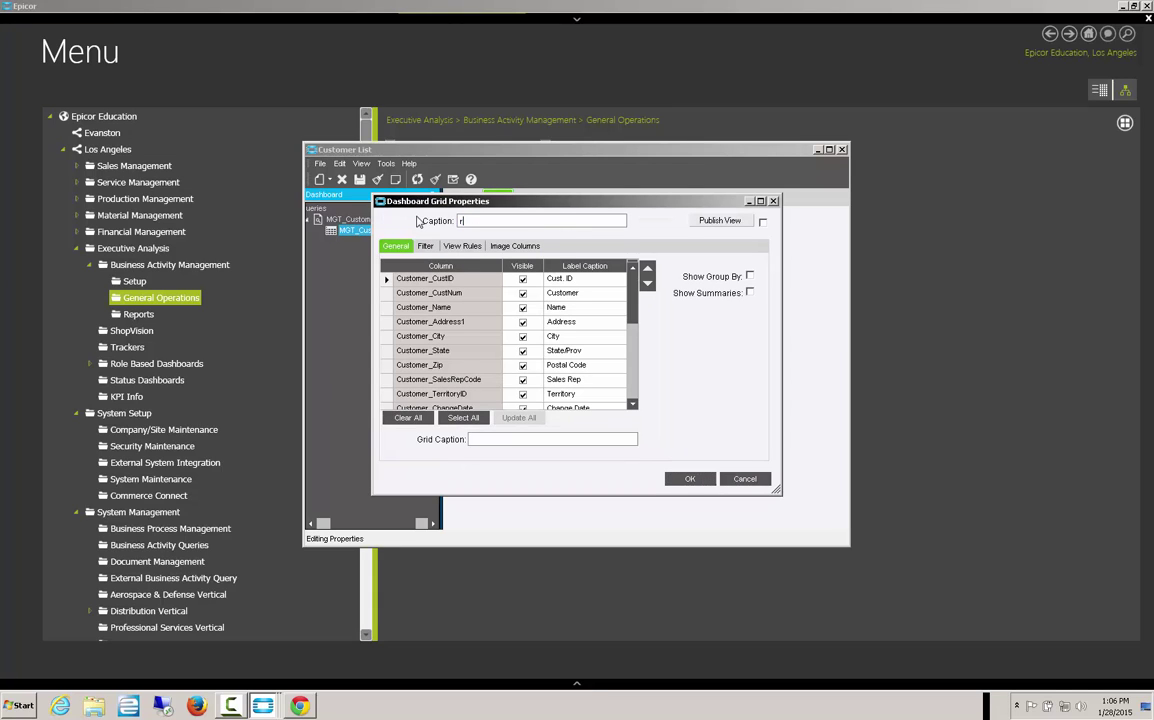
key("BackSpace")
key("BackSpace")
key("BackSpace")
key("BackSpace")
key("BackSpace")
left_click(683, 477)
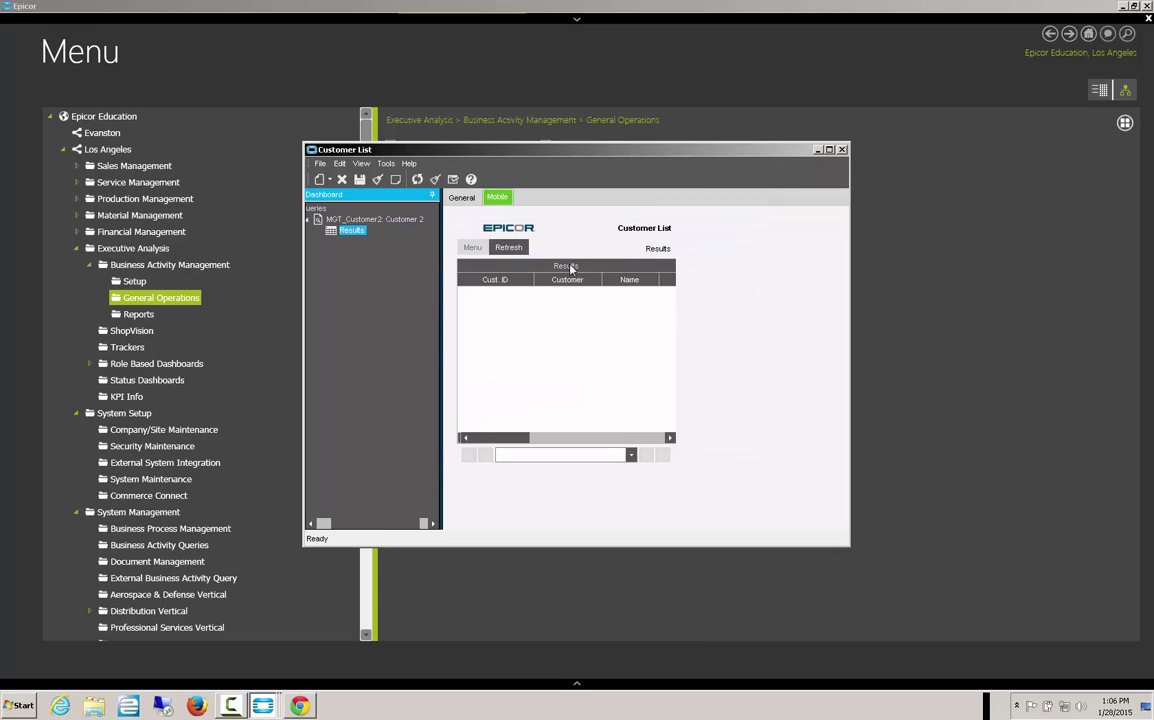
Create a tracker view showing only Name (StartsWith) and State/Prov (Equals) as prompts.
right_click(354, 222)
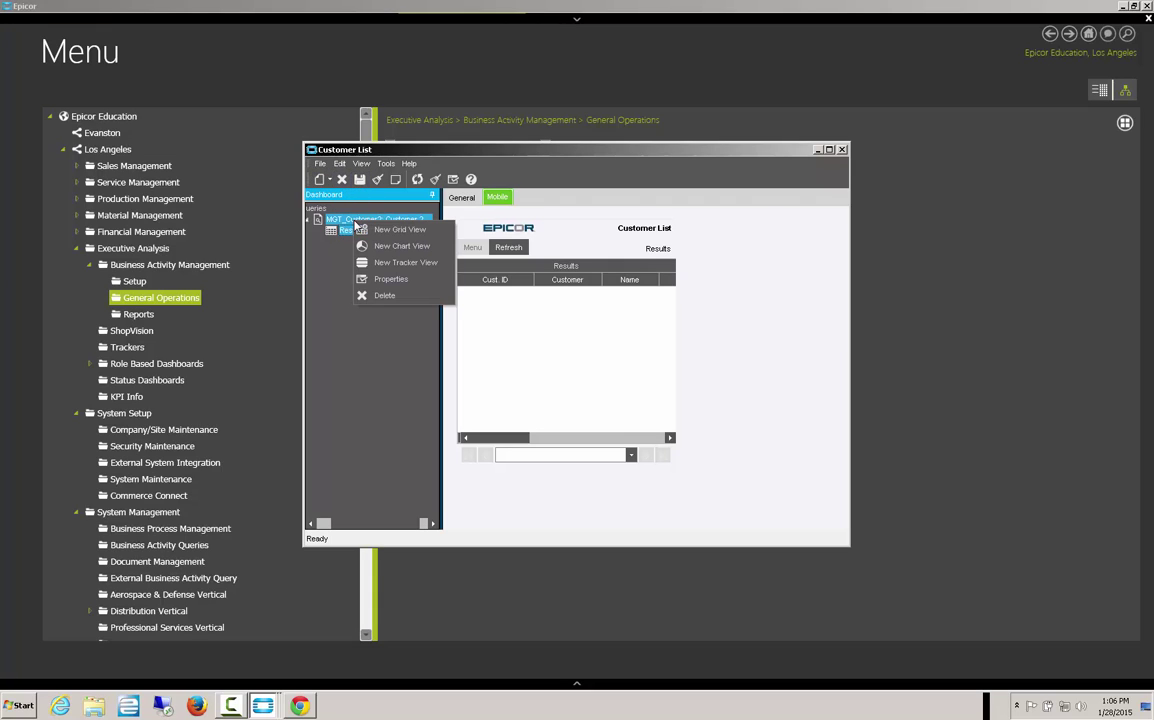
left_click(390, 265)
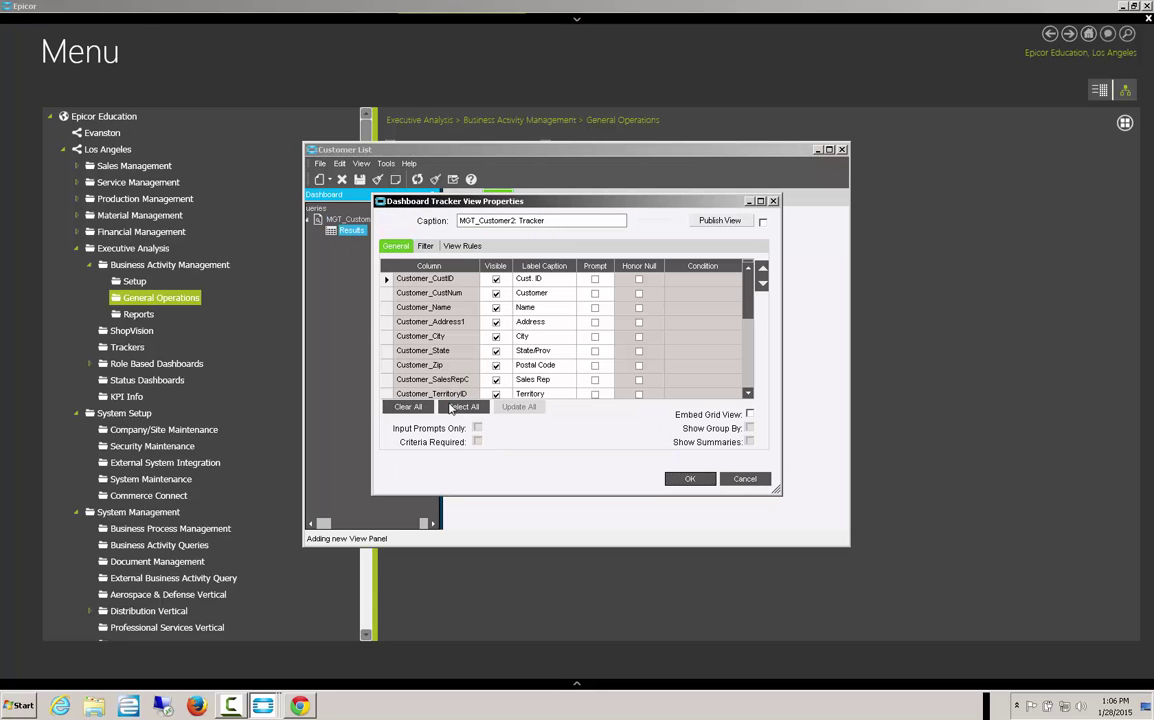
left_click(408, 406)
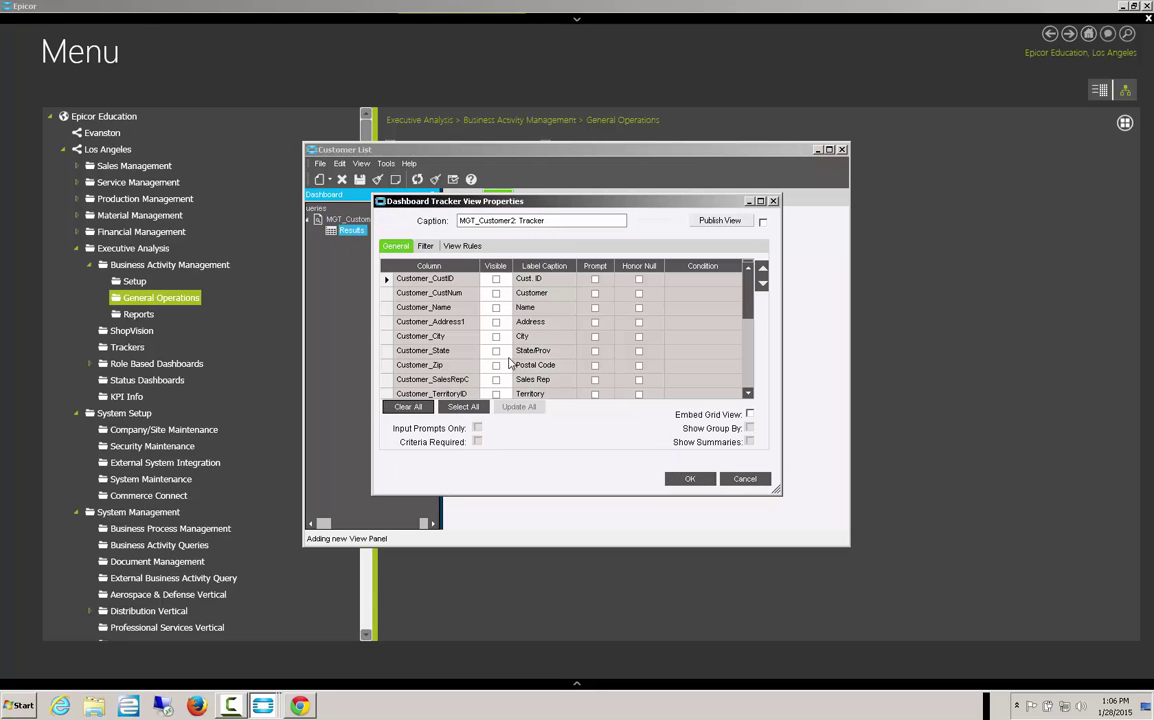
left_click(496, 308)
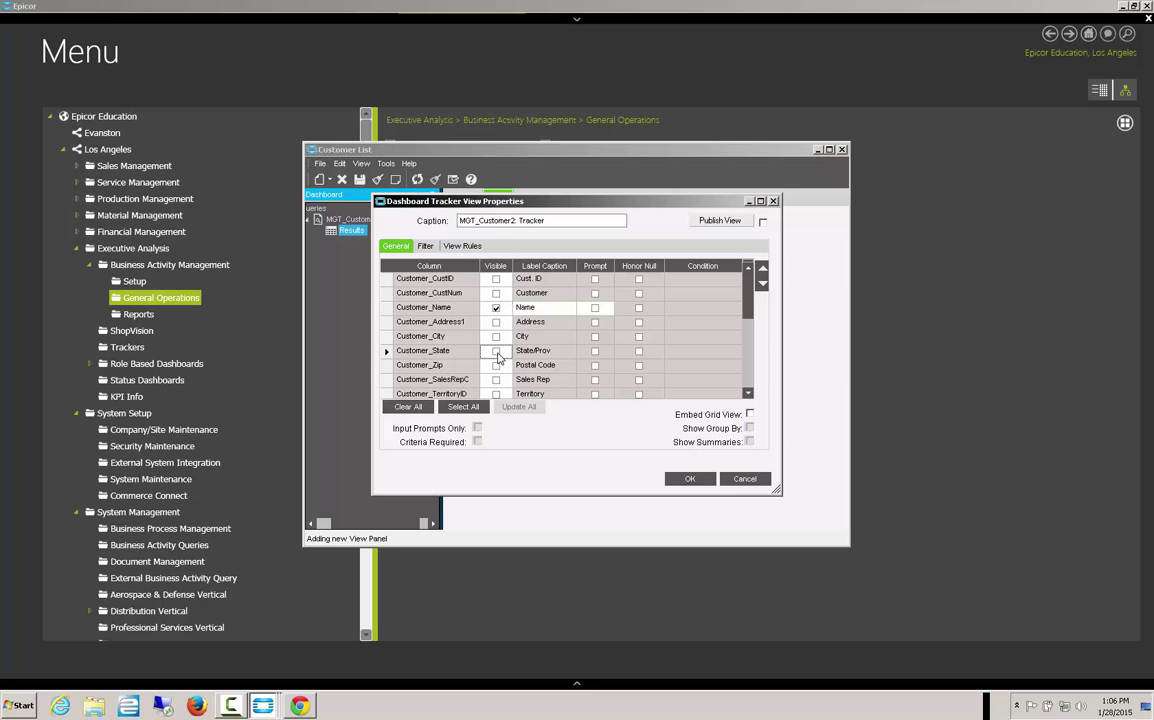
left_click(496, 351)
left_click(595, 308)
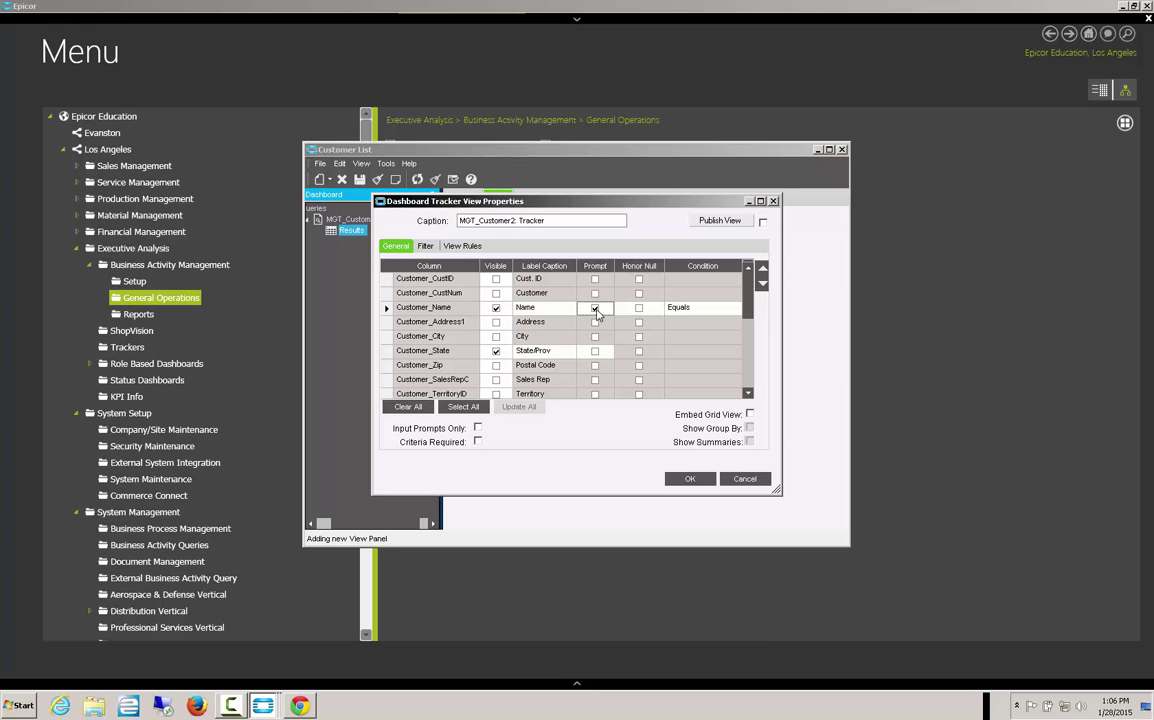
left_click(700, 307)
left_click(673, 378)
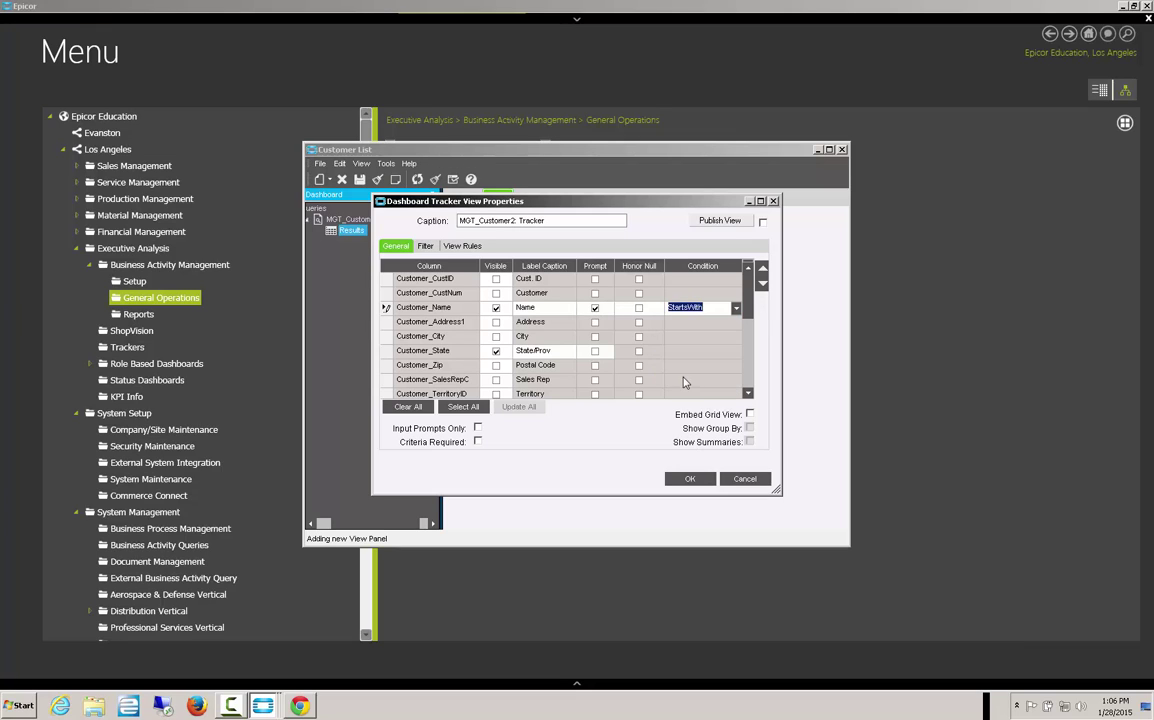
left_click(595, 351)
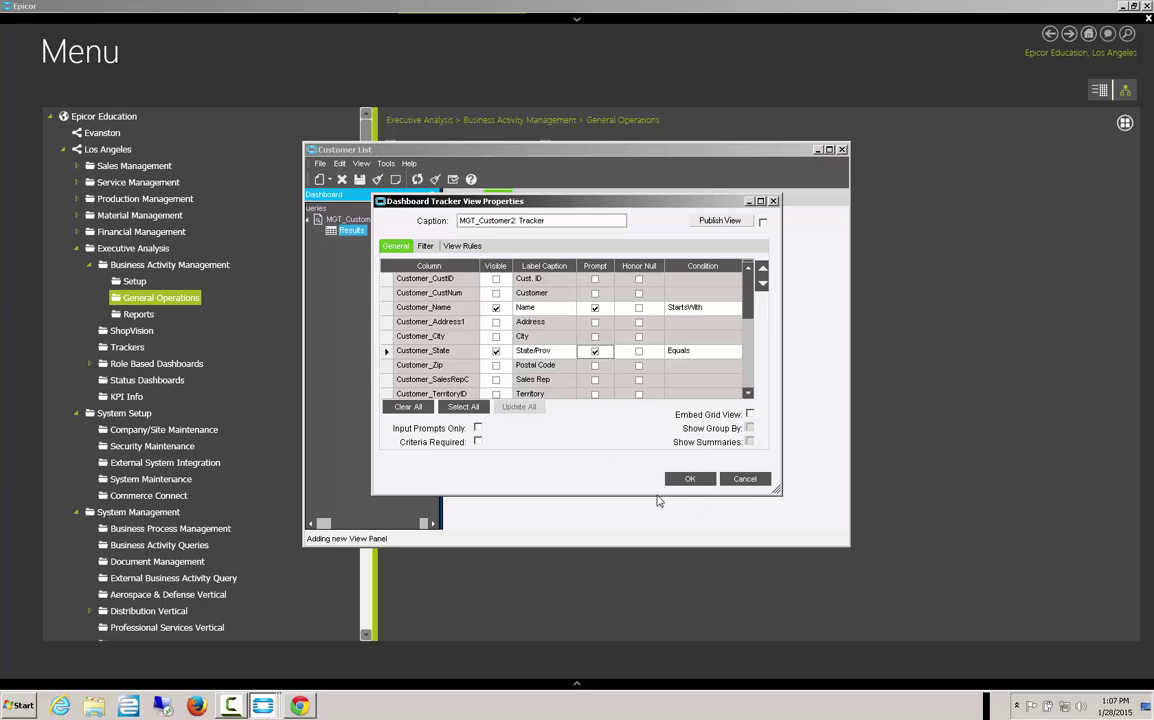
left_click(688, 480)
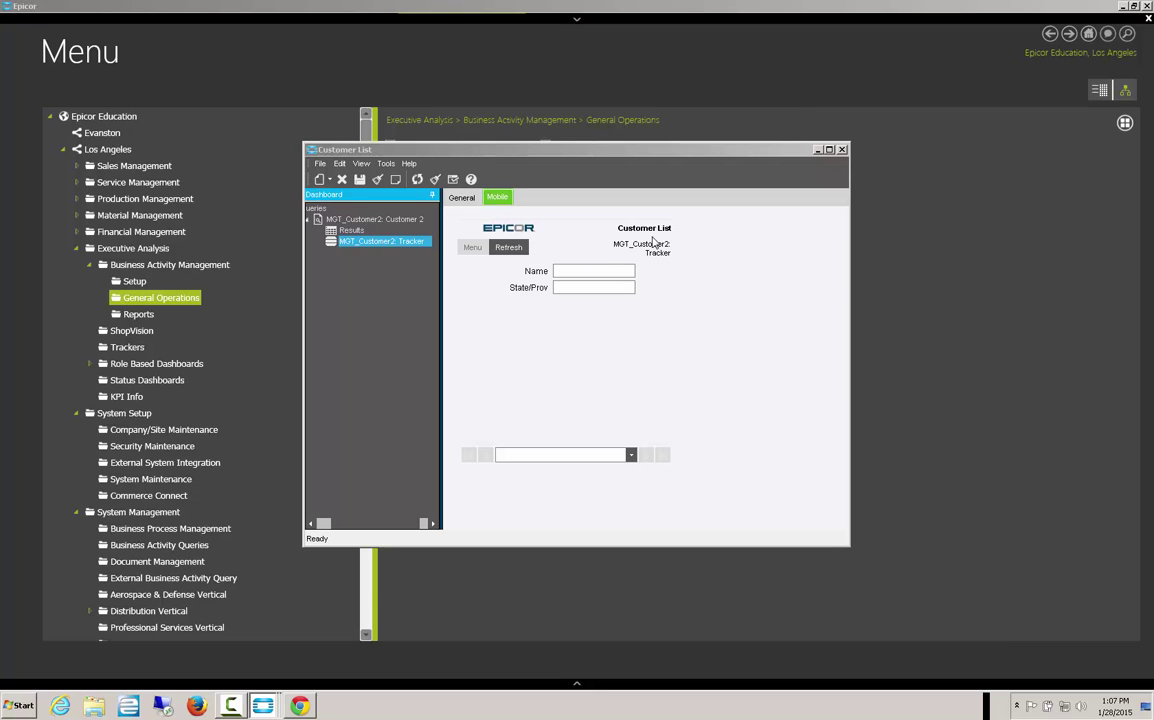
Change the tracker view's caption to 'Filter'.
right_click(372, 243)
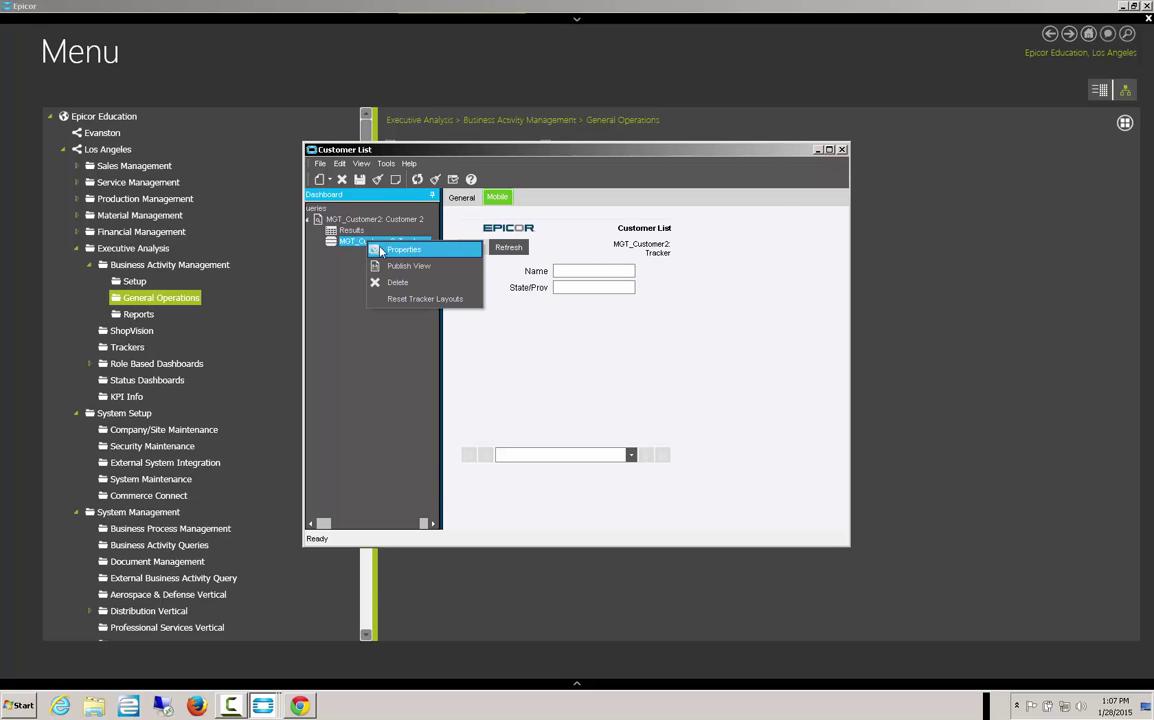
left_click(400, 248)
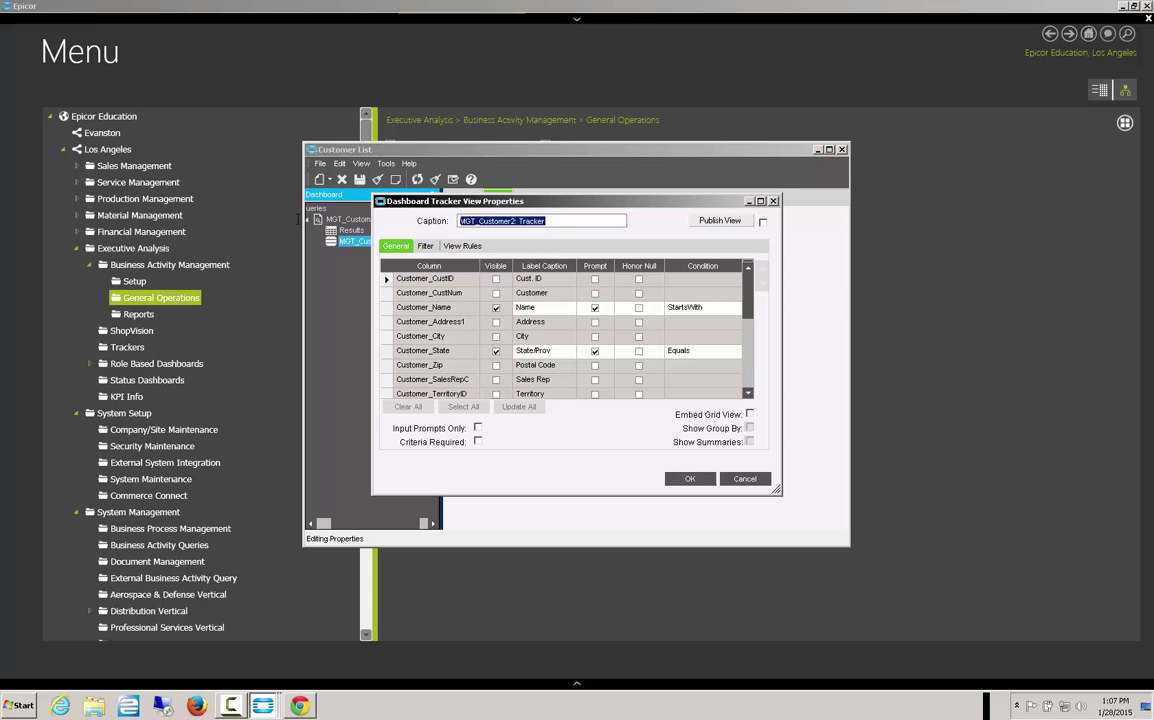
type("Filter")
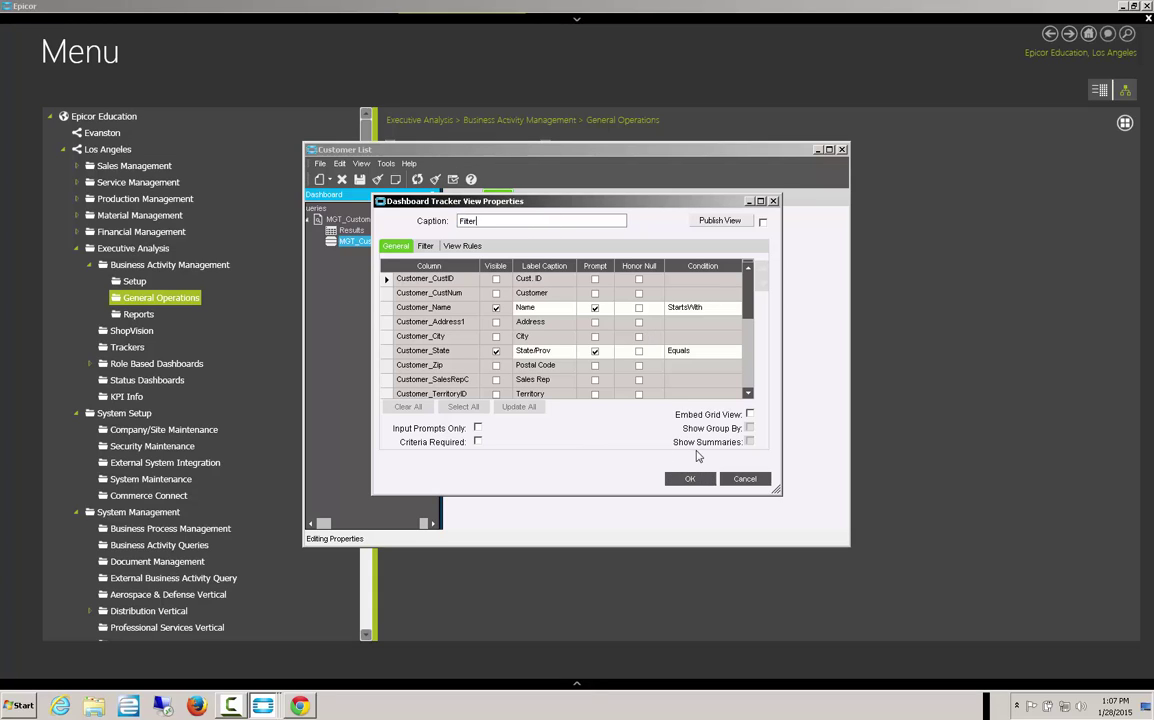
left_click(686, 478)
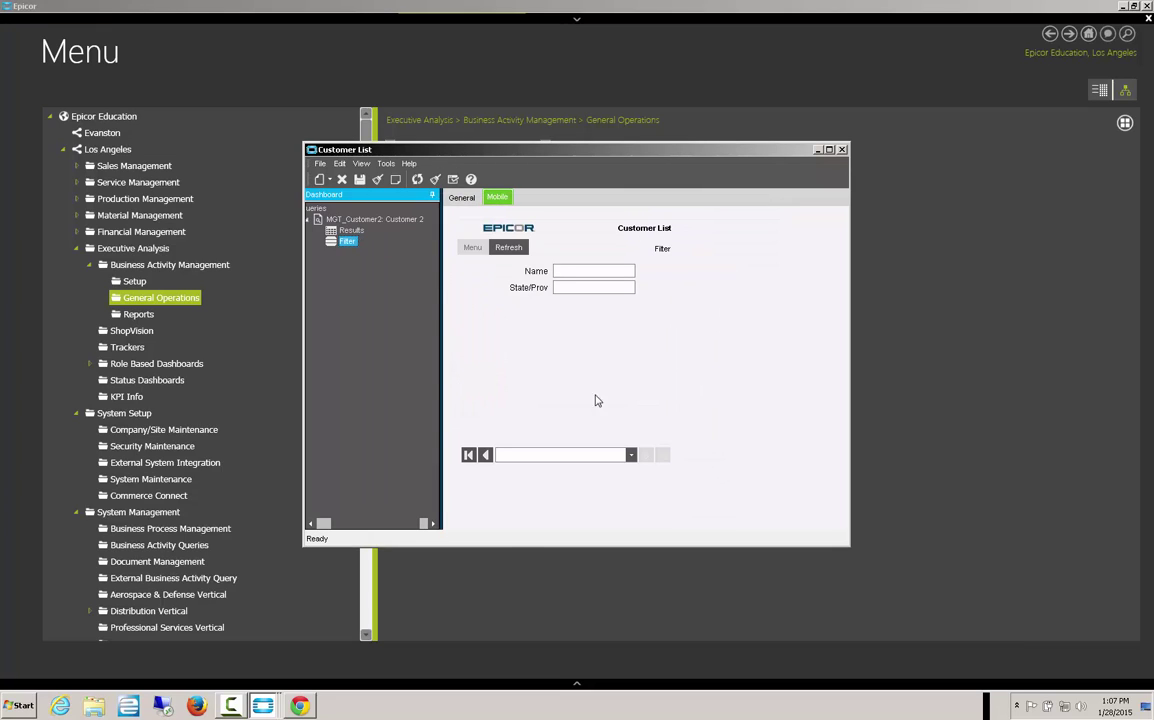
Toggle the mobile preview between Filter and Results five times, then show the General settings.
left_click(485, 455)
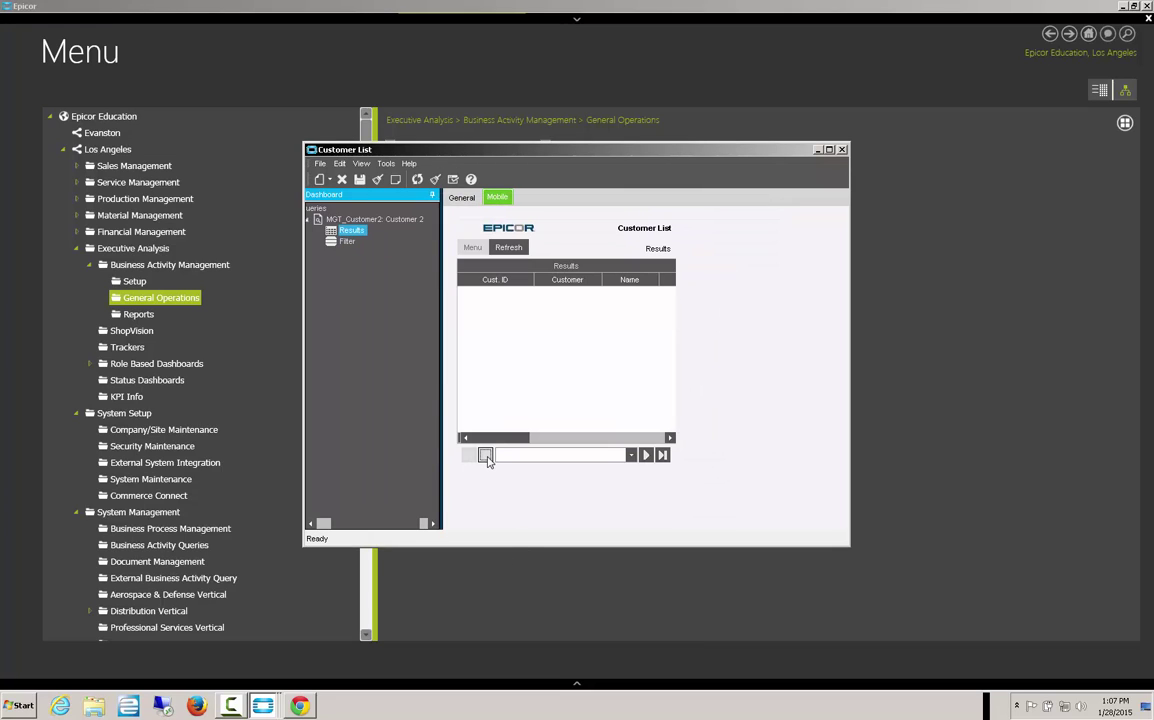
left_click(647, 455)
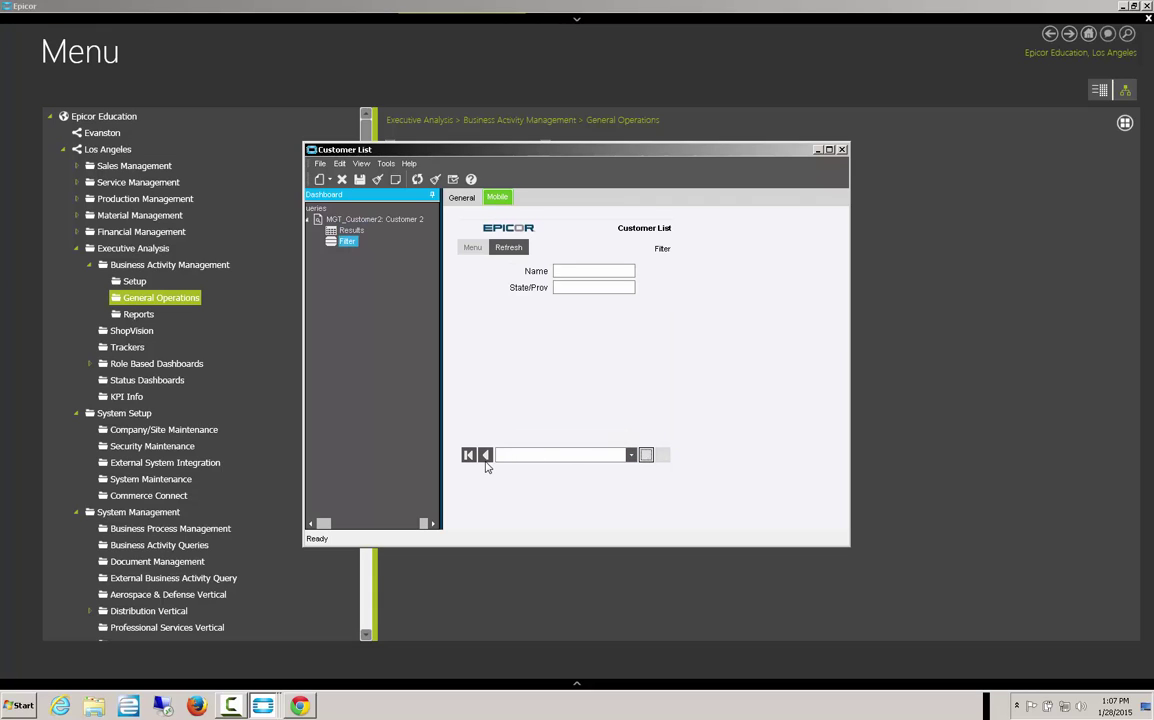
left_click(481, 381)
left_click(647, 455)
left_click(485, 455)
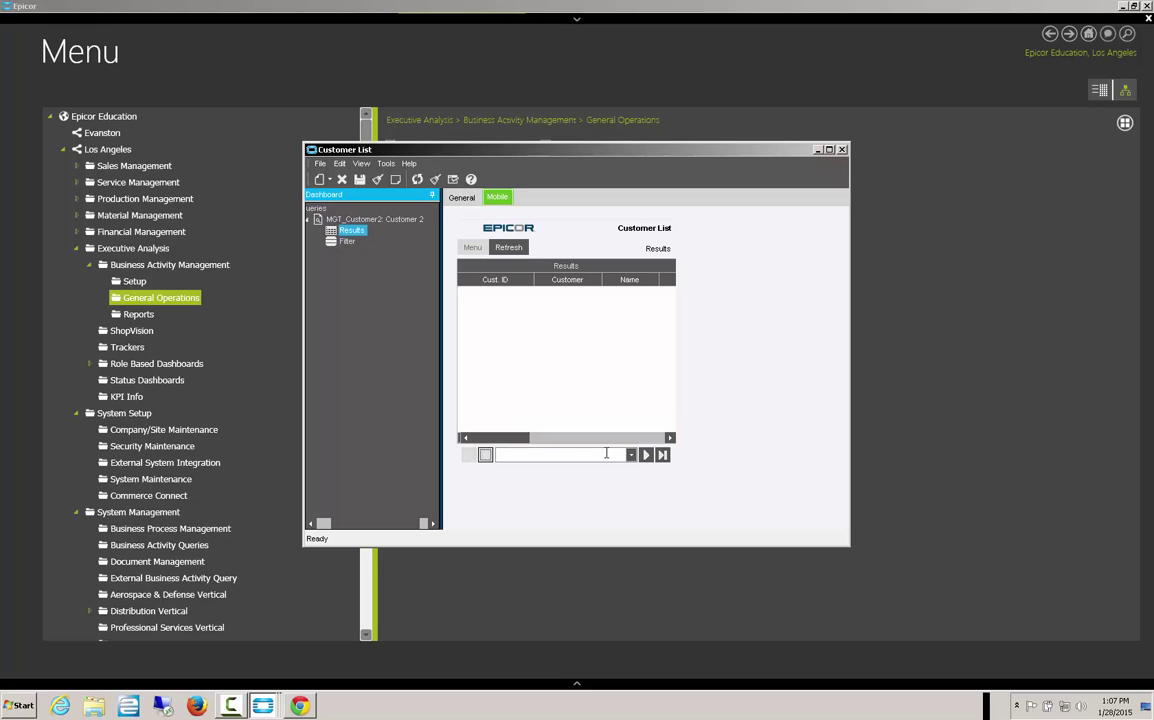
left_click(646, 455)
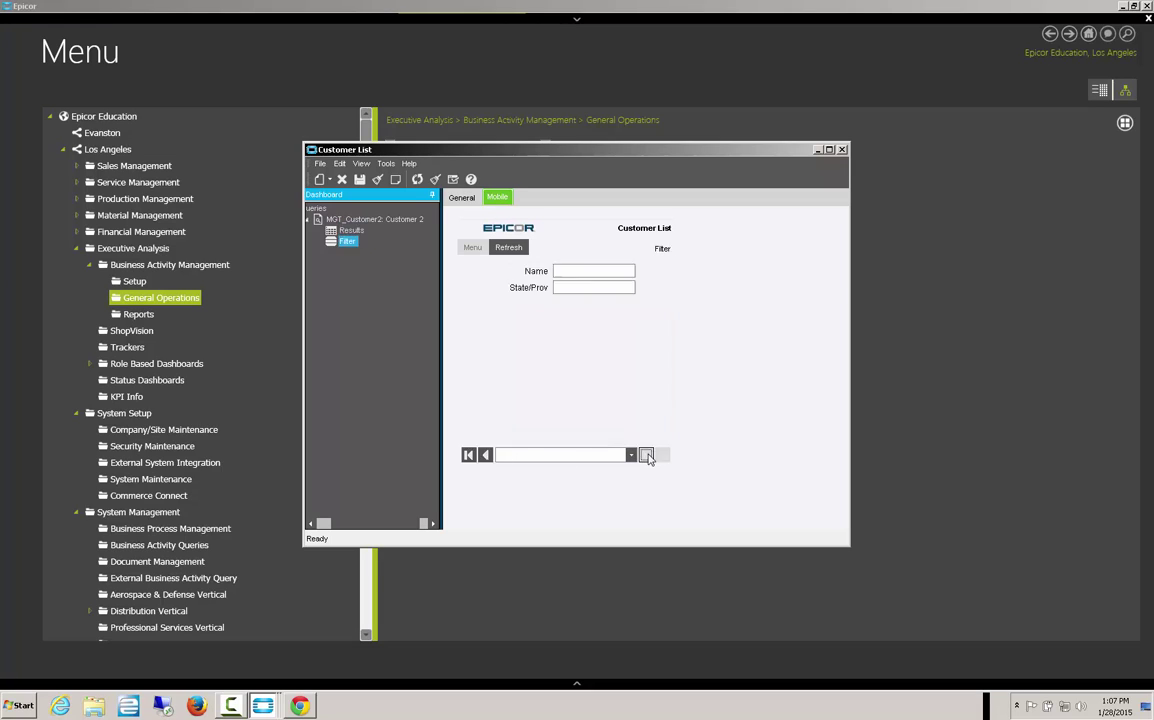
left_click(487, 455)
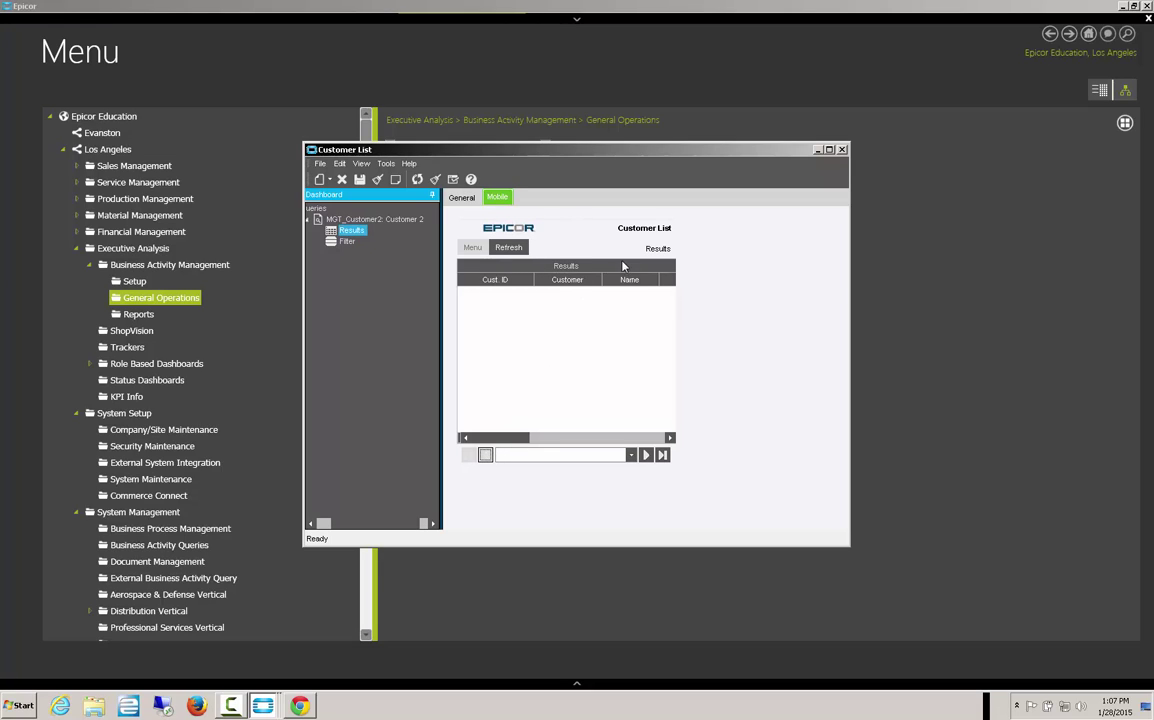
left_click(646, 455)
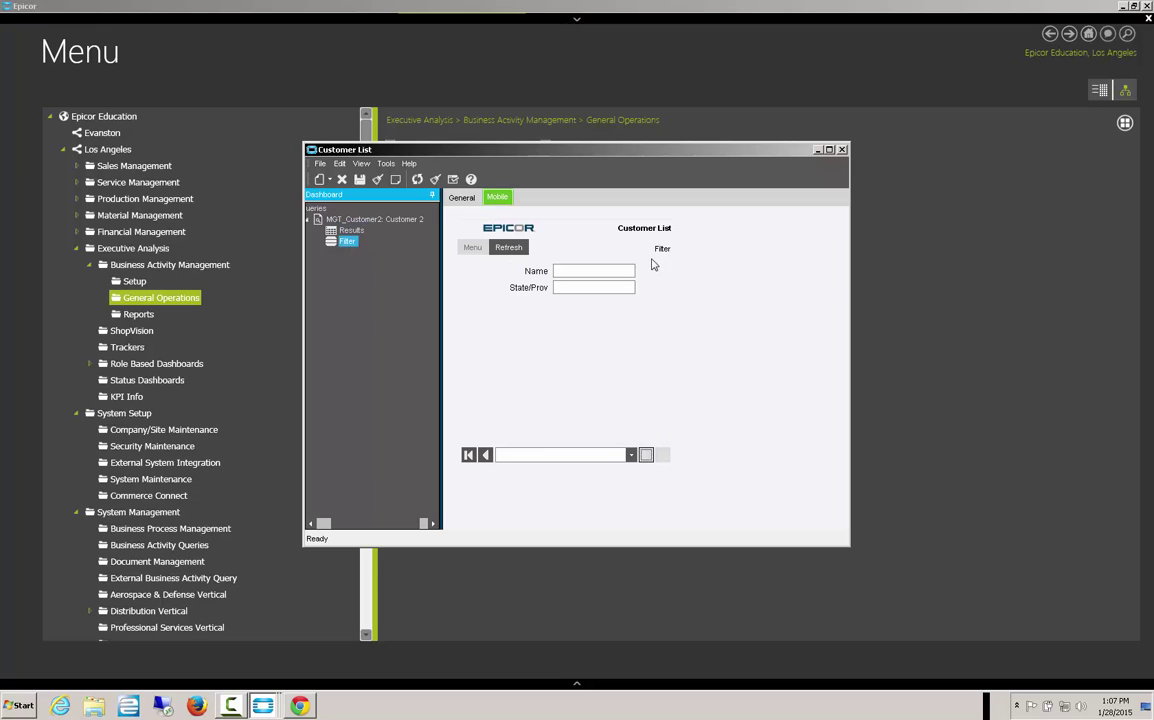
left_click(487, 455)
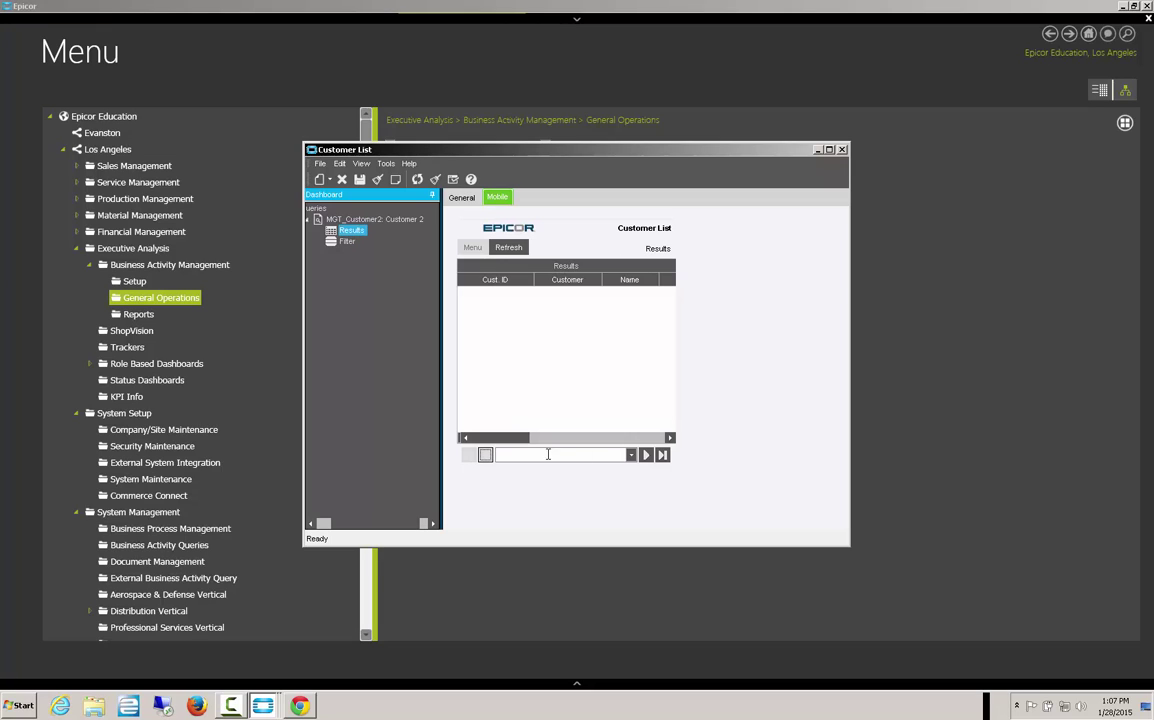
left_click(647, 456)
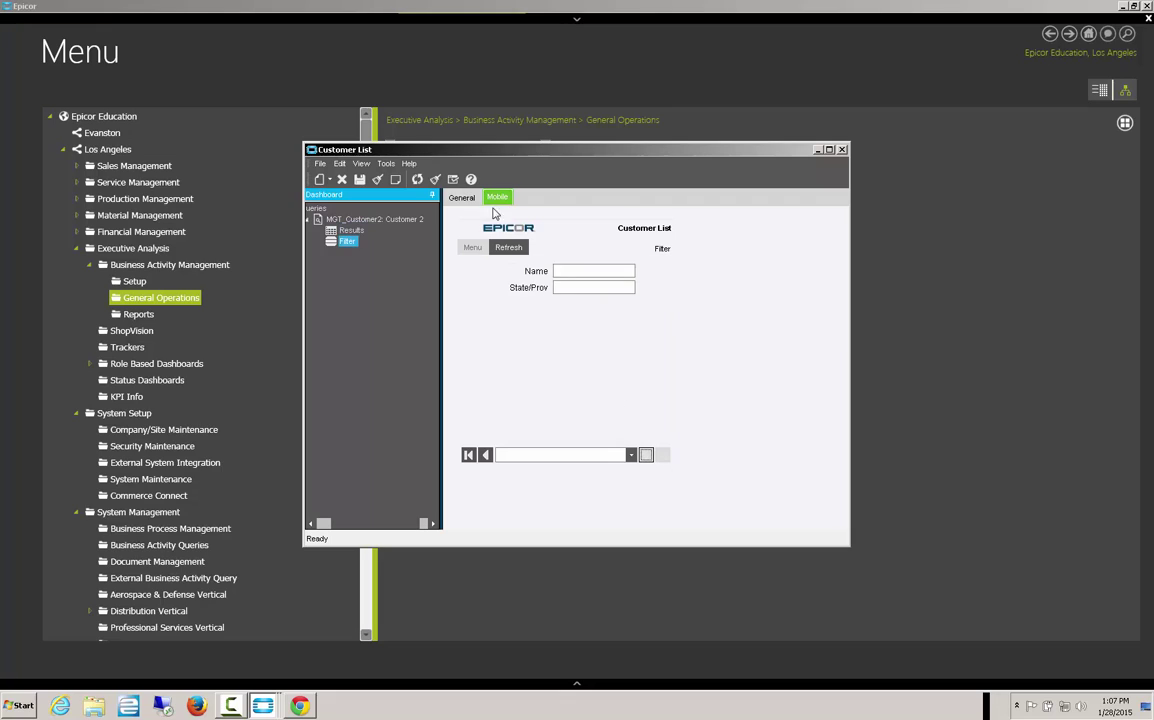
left_click(460, 198)
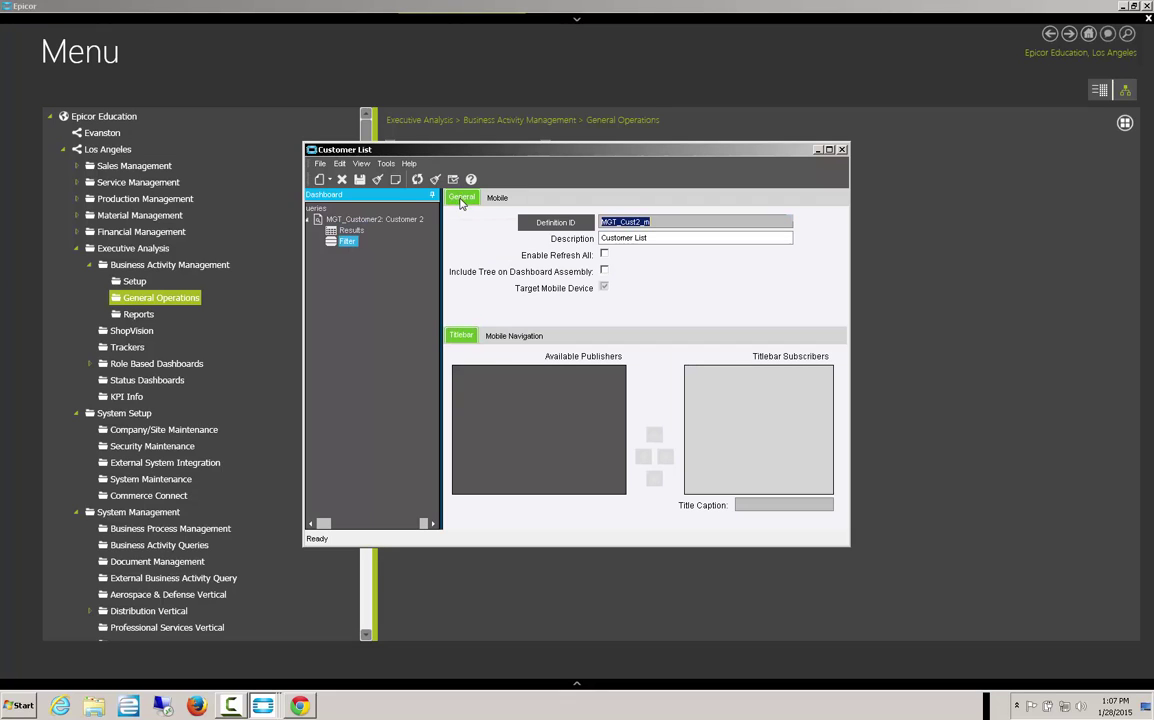
Move Tracker: Filter above Results in the mobile navigation flow.
left_click(512, 342)
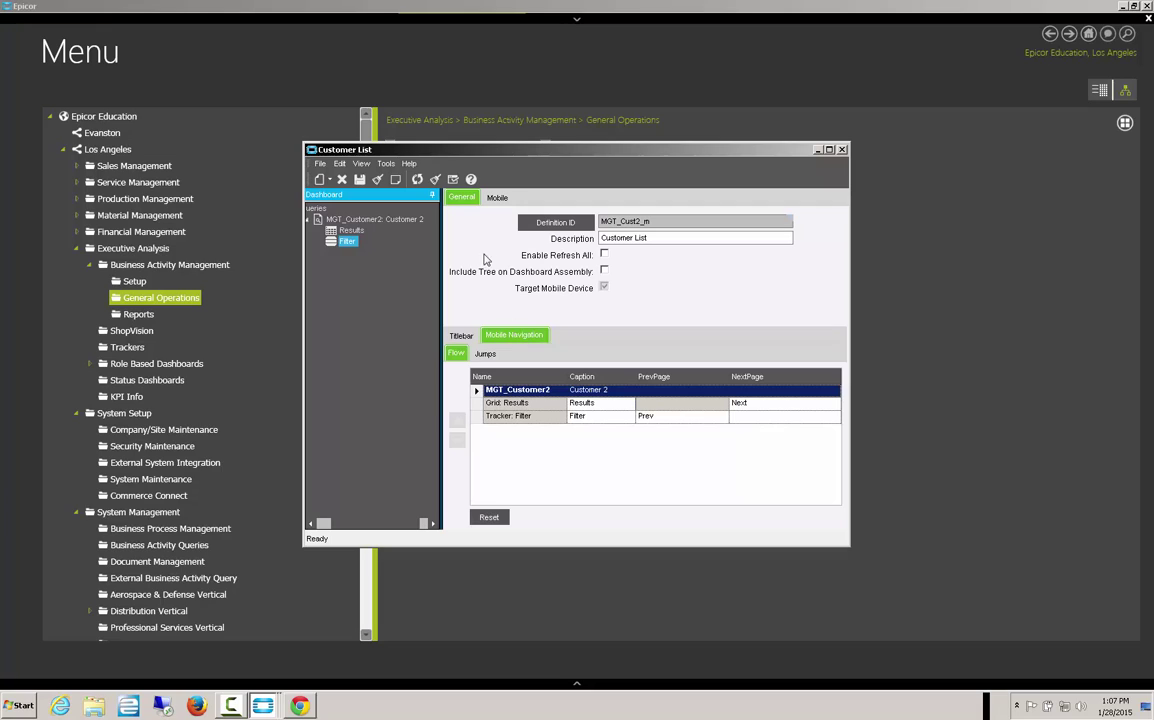
left_click(490, 416)
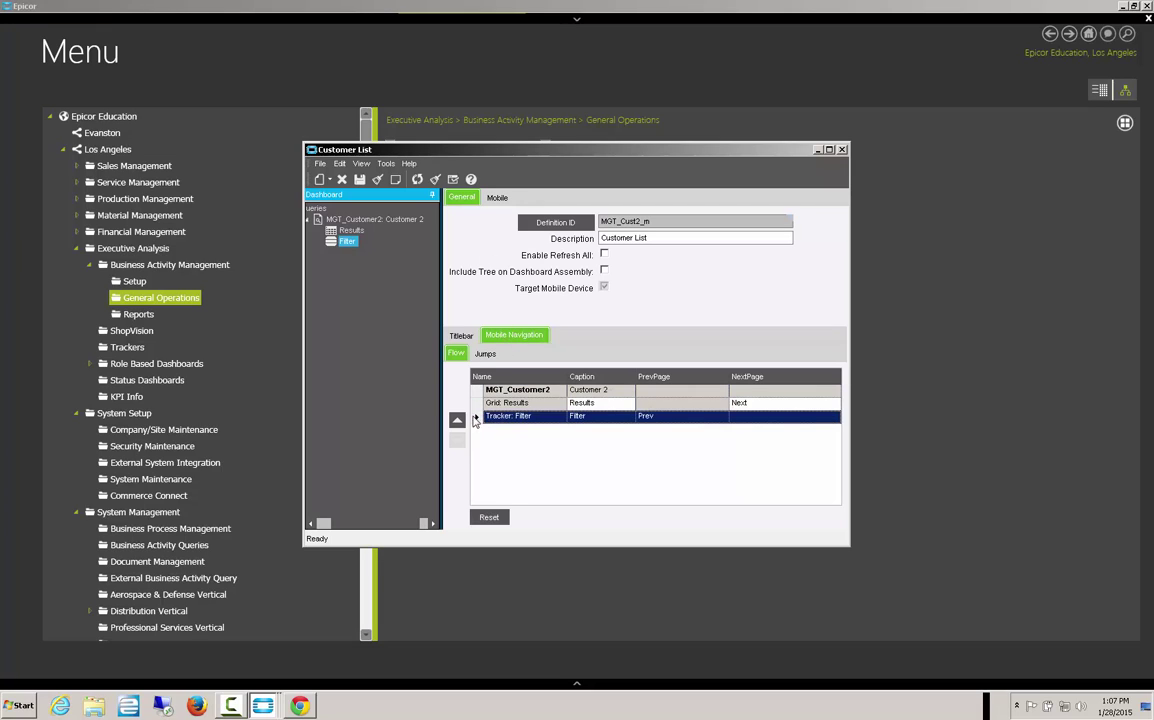
left_click(457, 420)
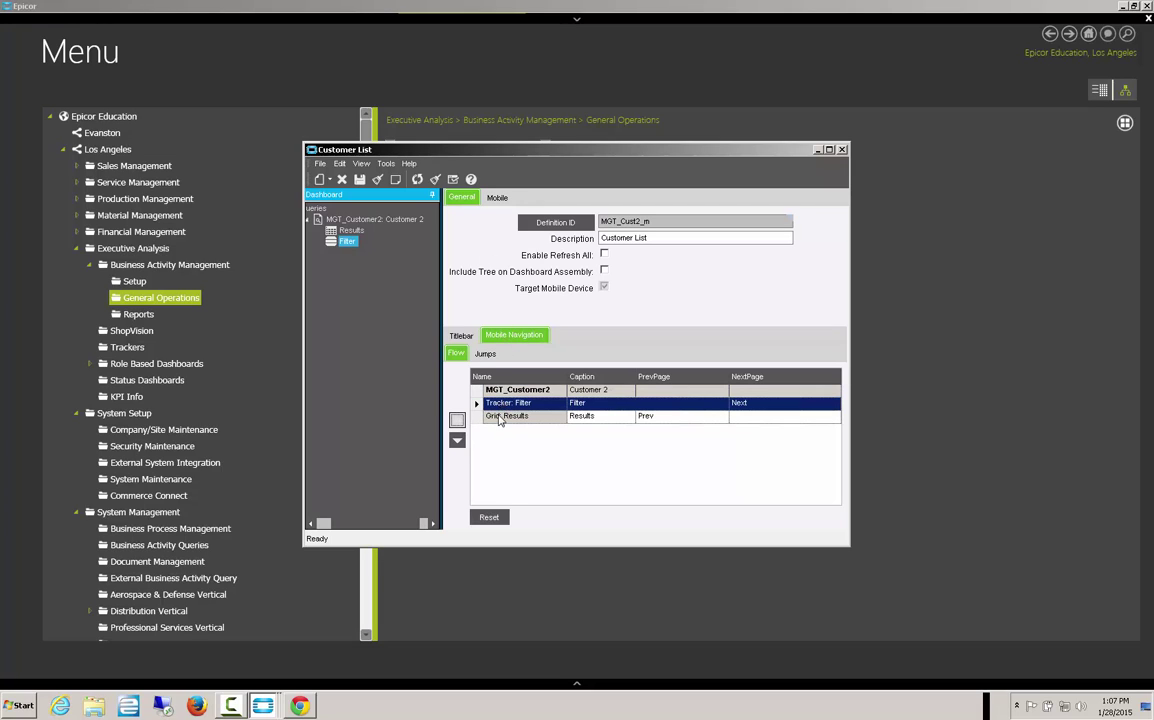
Review the Jumps settings for the Filter and Results pages, then go back to the preview.
left_click(485, 354)
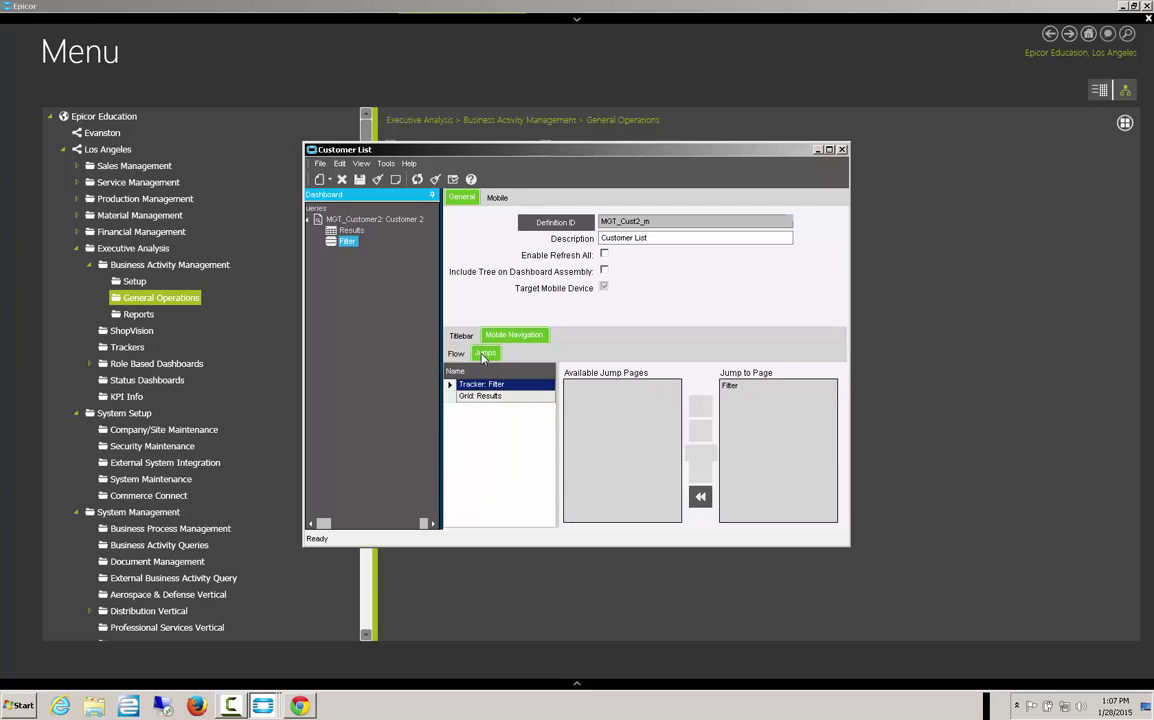
left_click(480, 385)
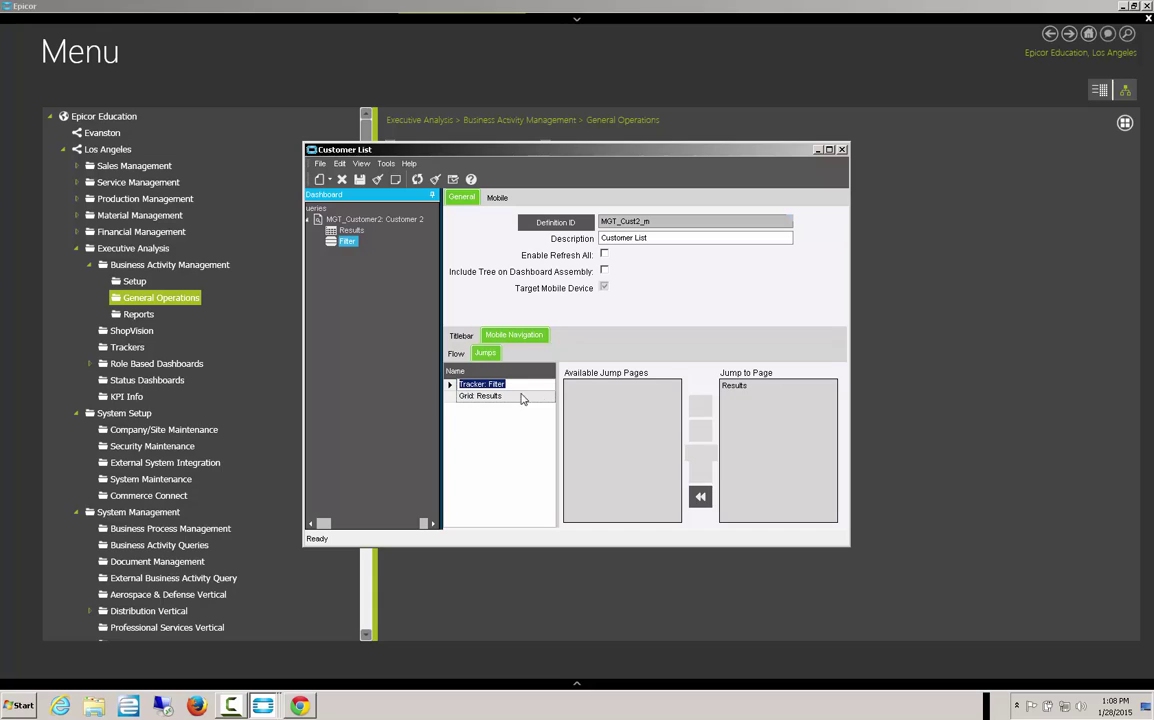
left_click(478, 396)
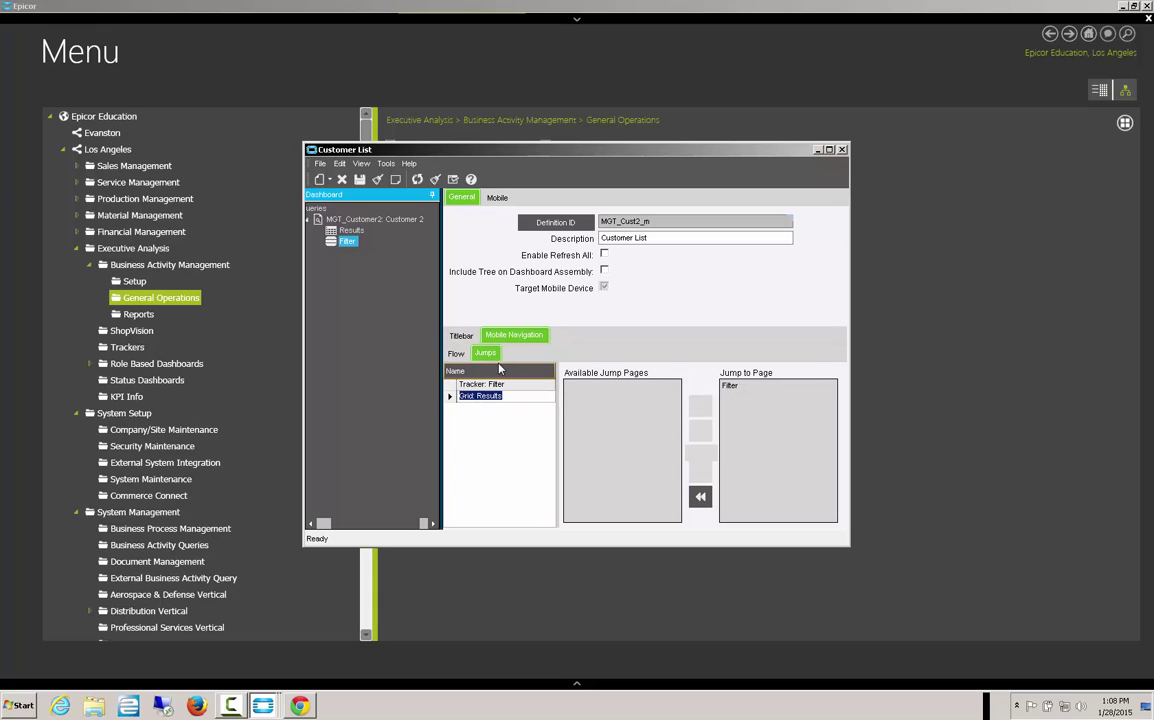
left_click(456, 354)
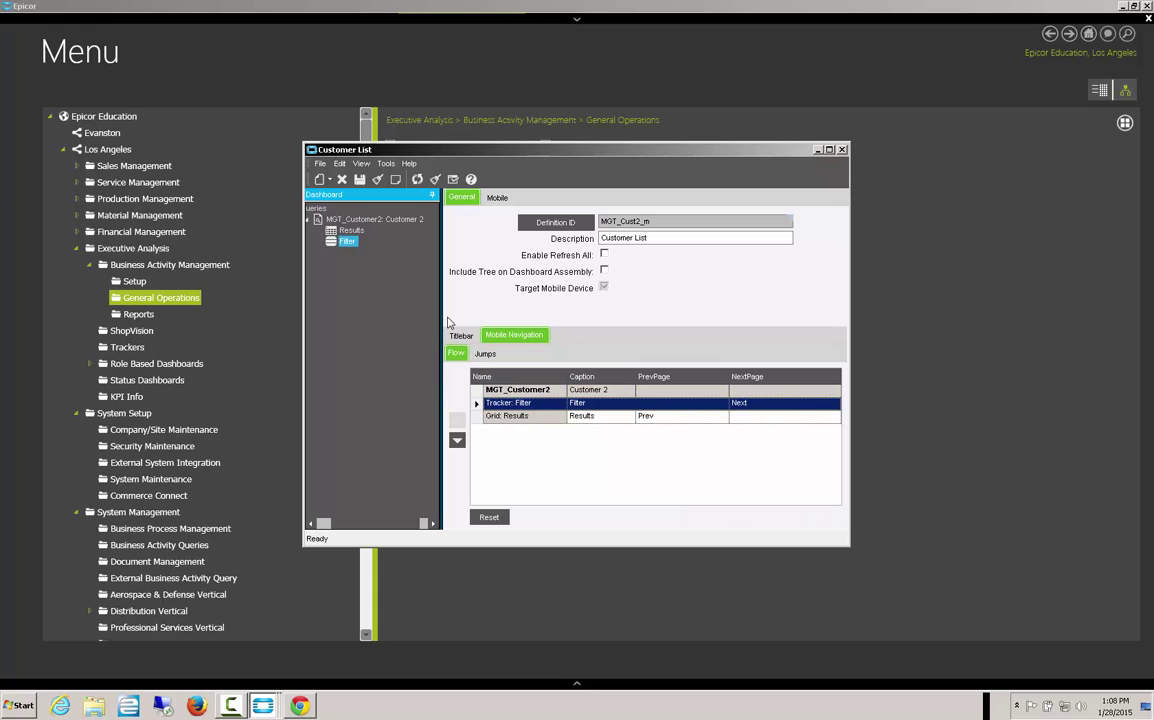
left_click(497, 197)
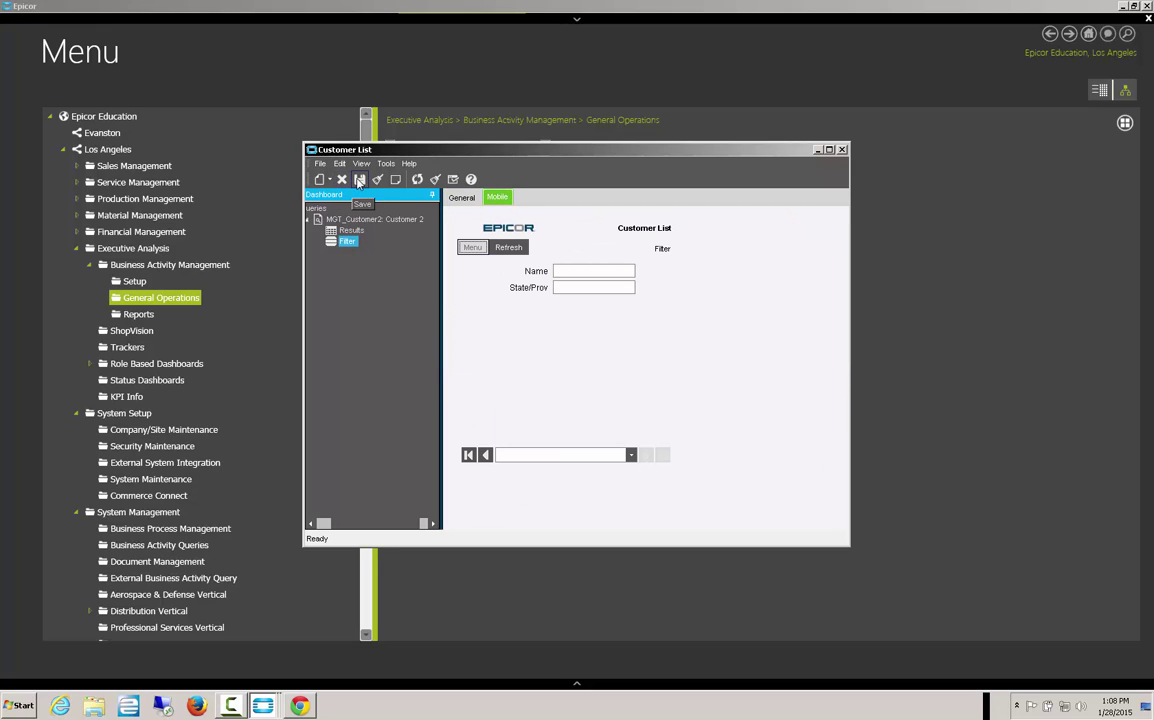
Save the dashboard and page between Filter and Results, including through the jump list.
left_click(417, 179)
left_click(470, 455)
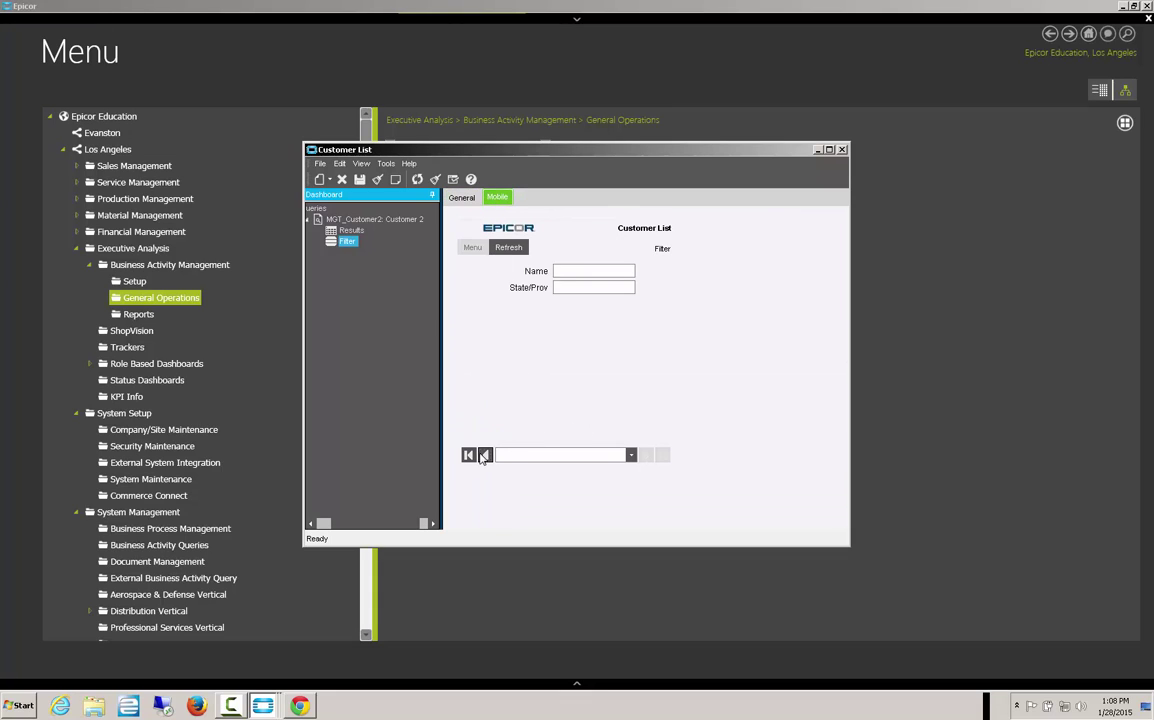
left_click(631, 455)
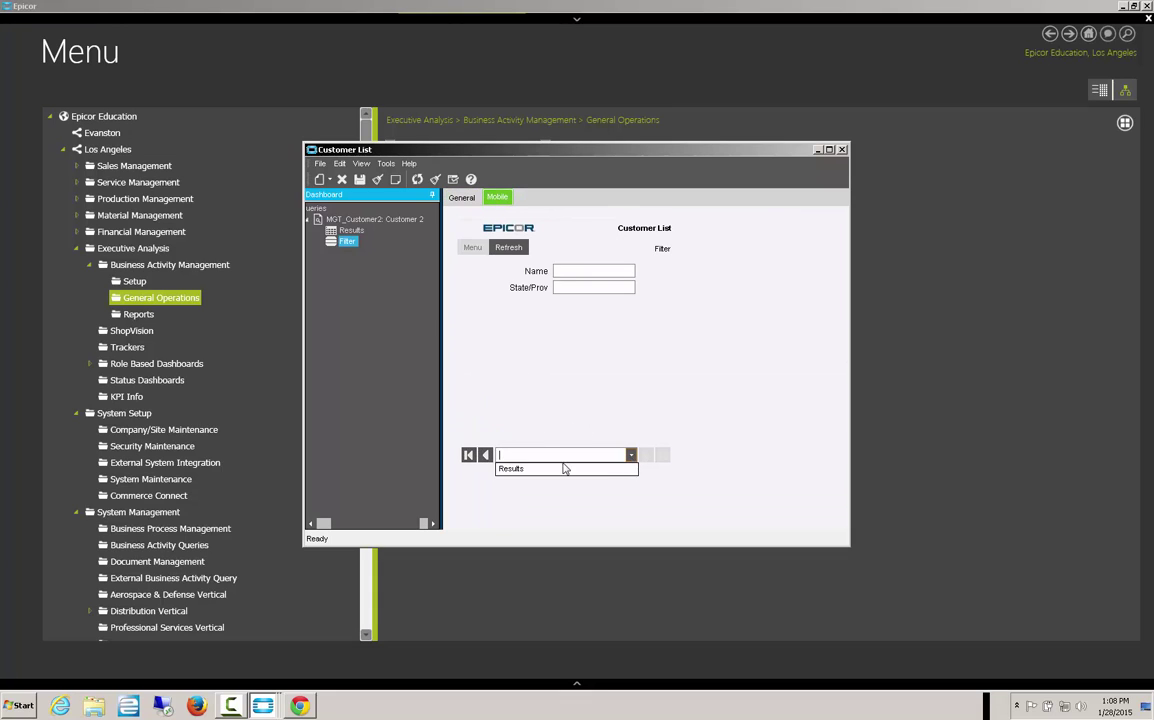
left_click(531, 470)
left_click(482, 384)
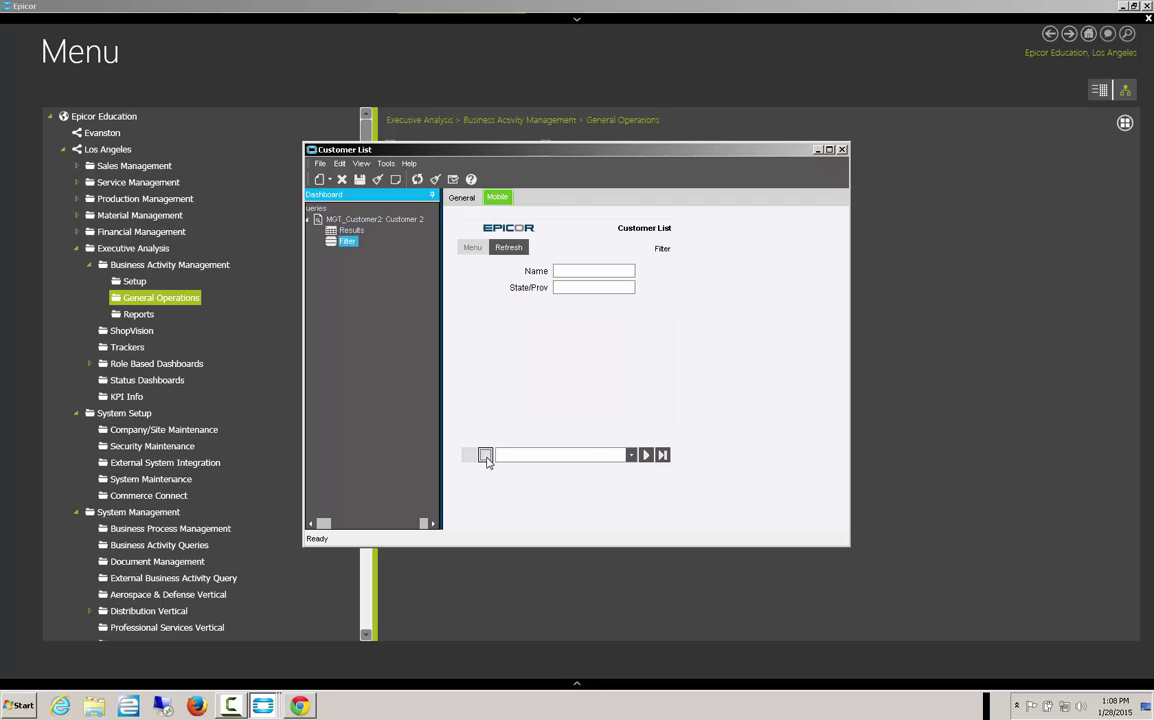
left_click(646, 455)
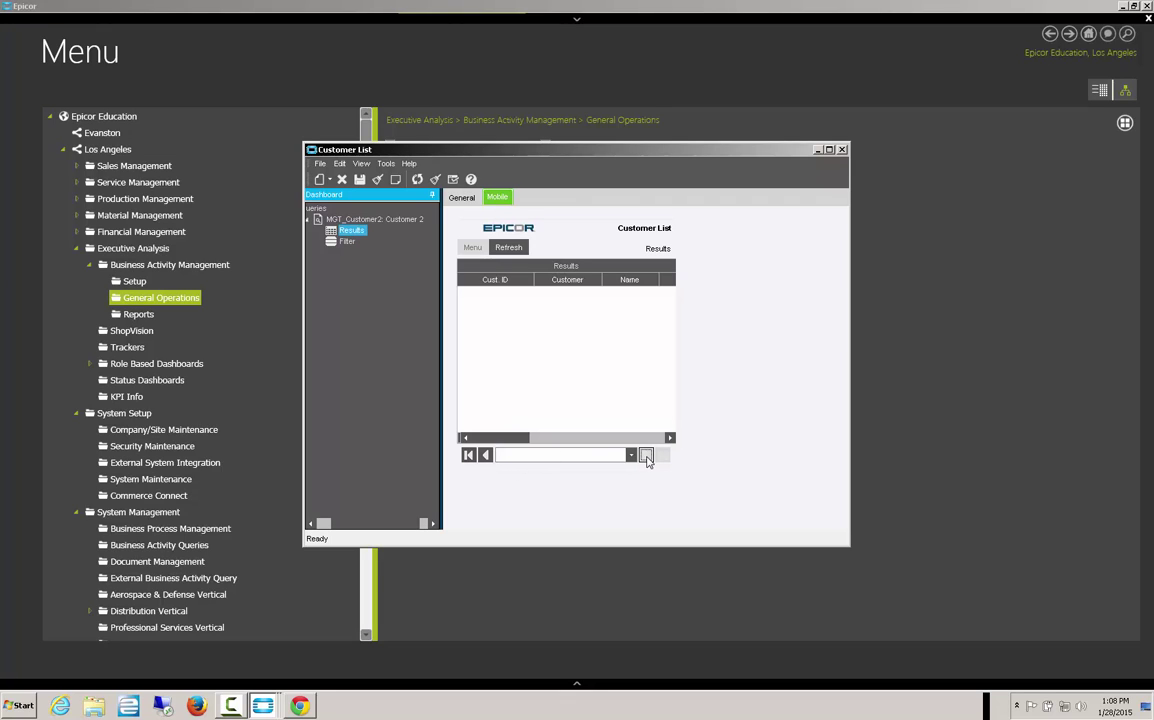
left_click(486, 456)
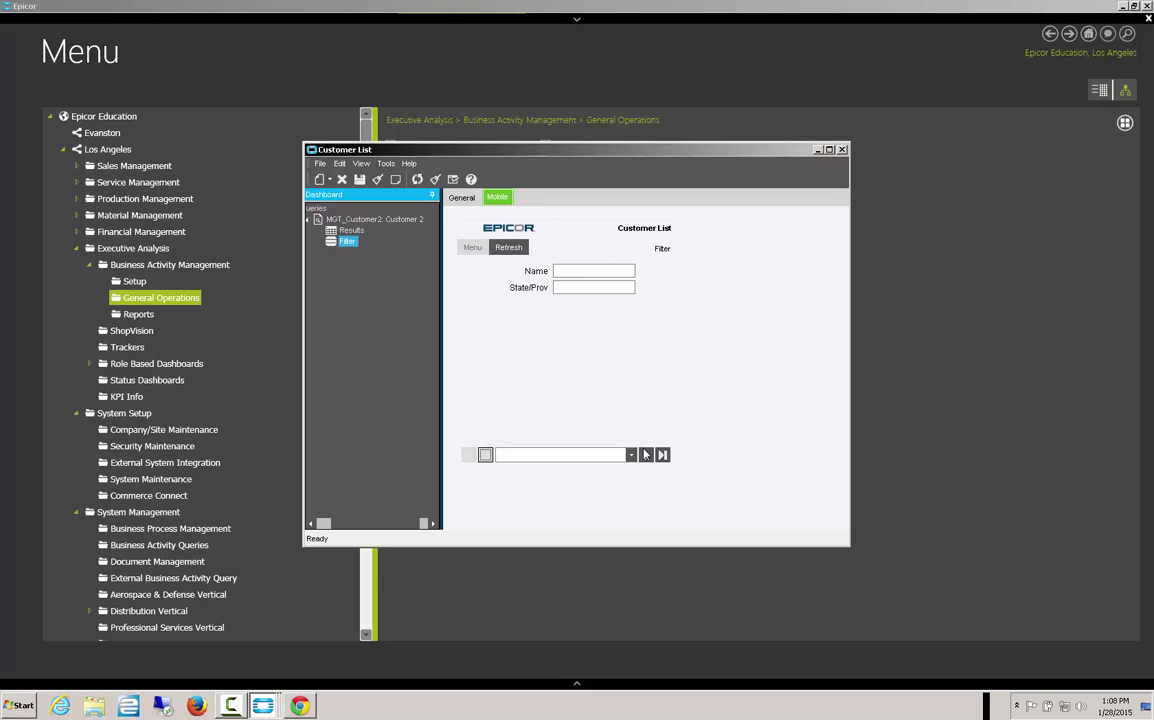
left_click(646, 455)
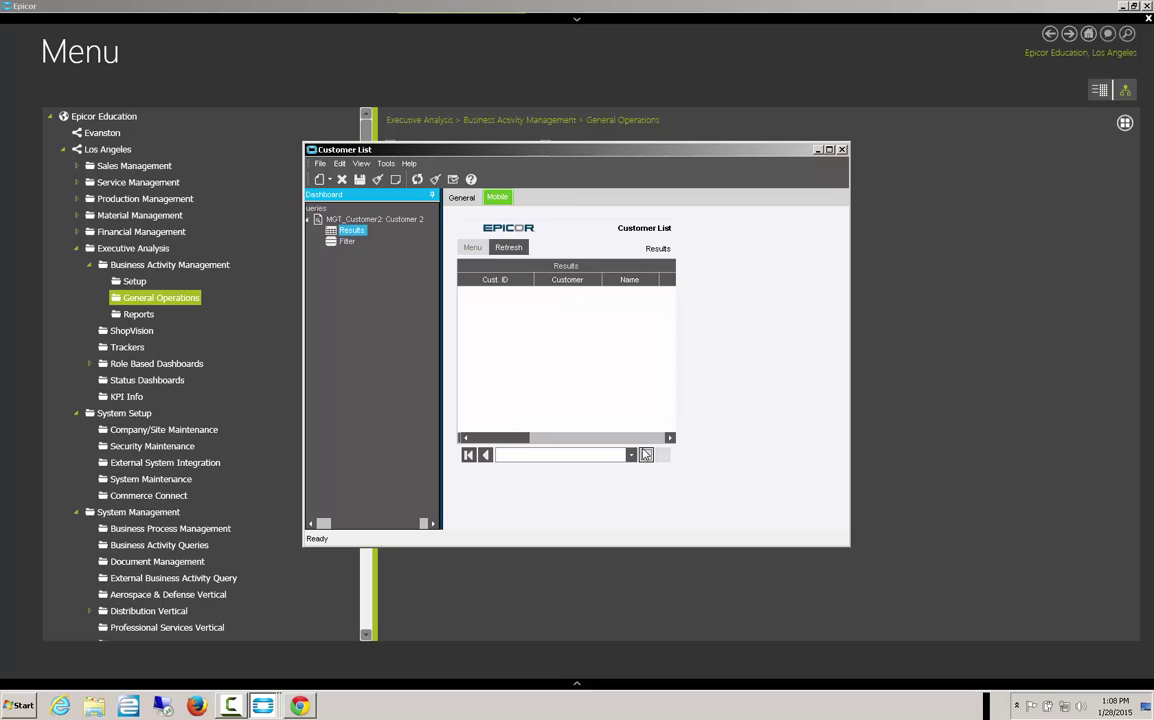
left_click(485, 455)
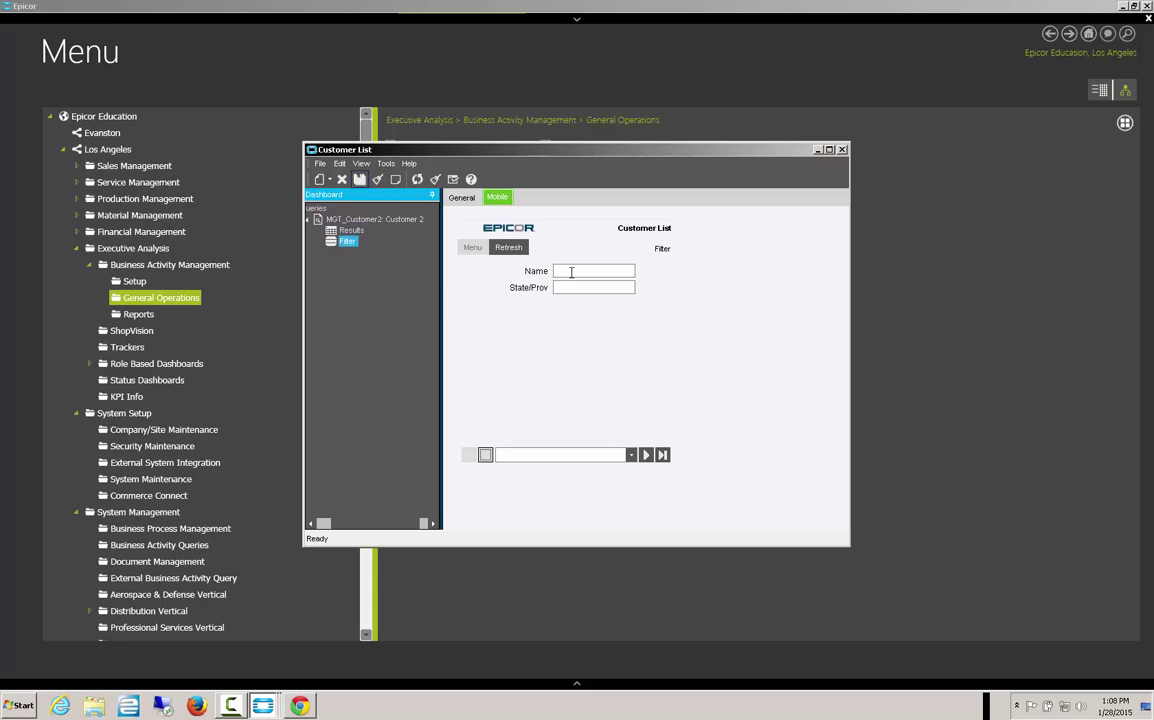
Load filtered customers and scroll the Results grid to Address and City and back.
left_click(584, 287)
left_click(508, 248)
left_click(646, 455)
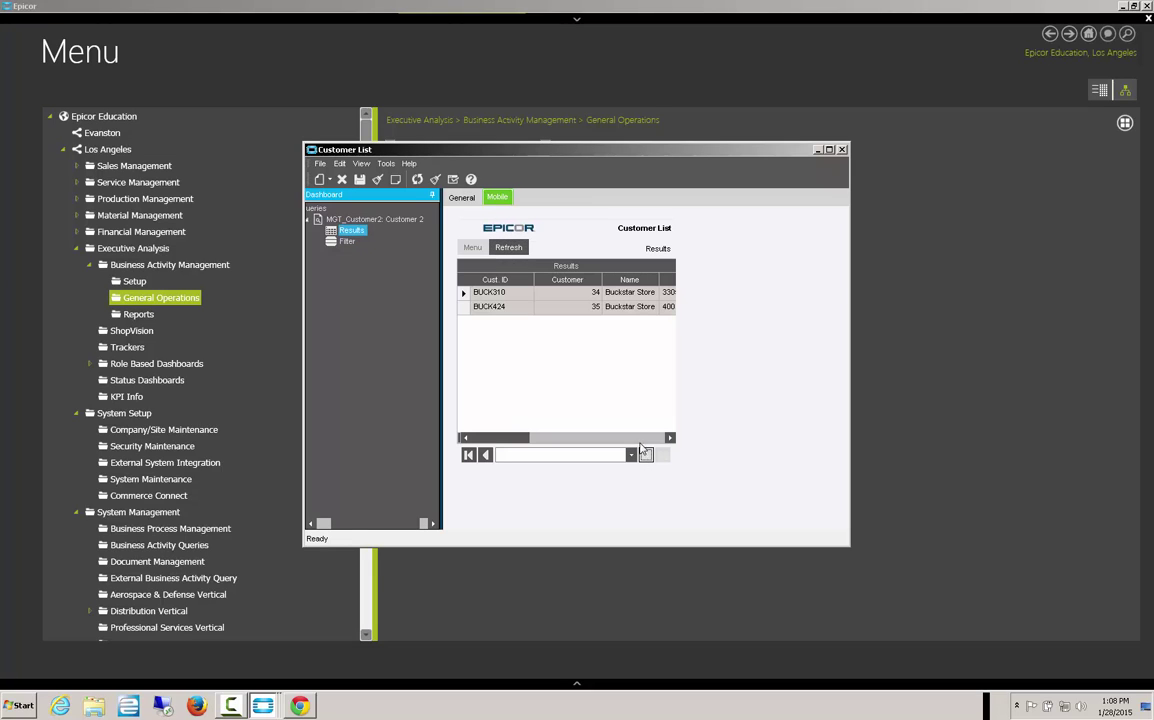
left_click(656, 438)
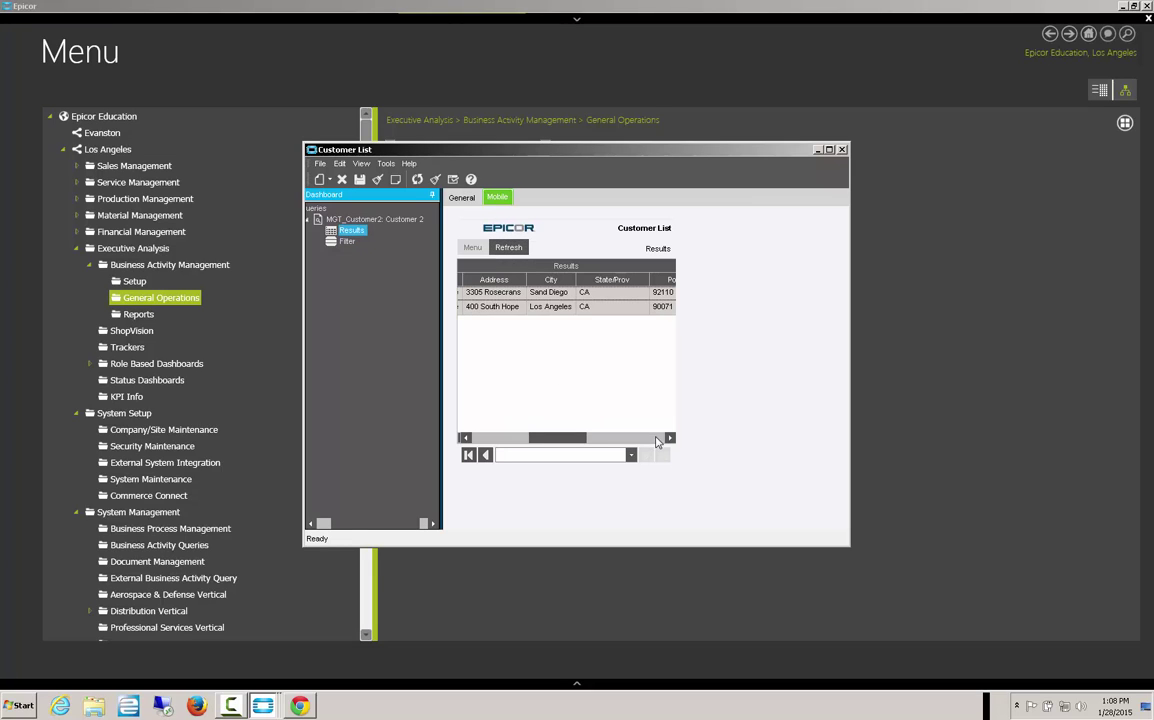
left_click(486, 438)
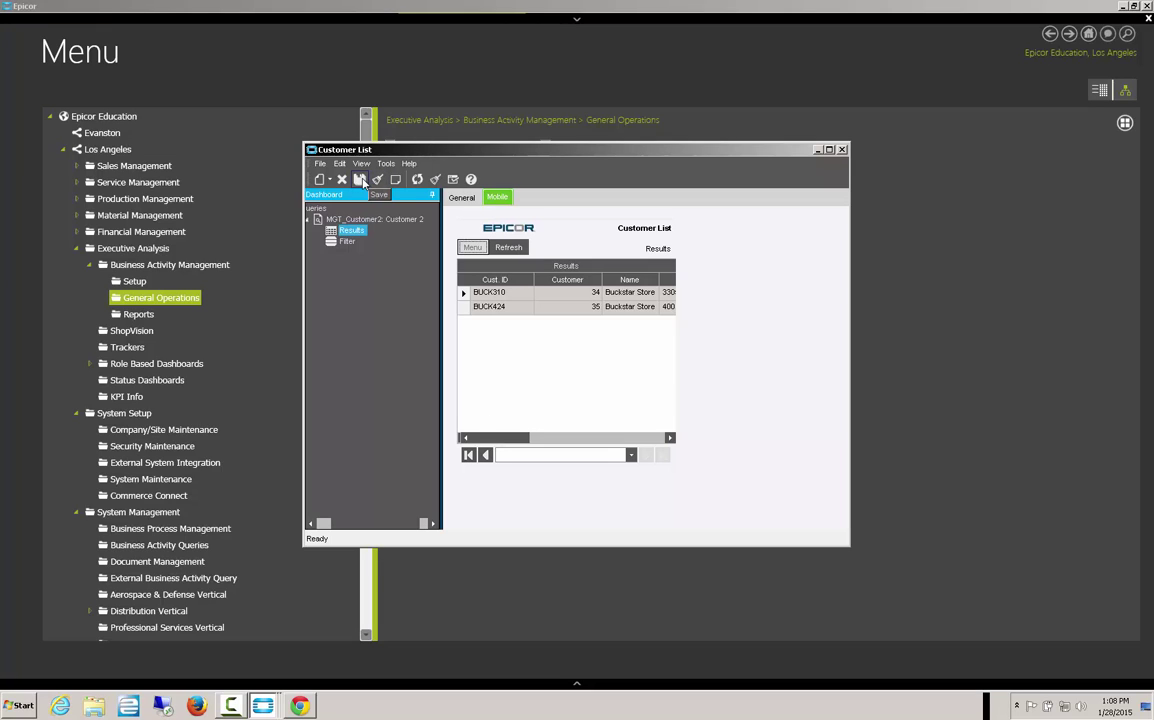
Bring up the dashboard's Tools menu.
left_click(386, 165)
left_click(386, 165)
left_click(386, 165)
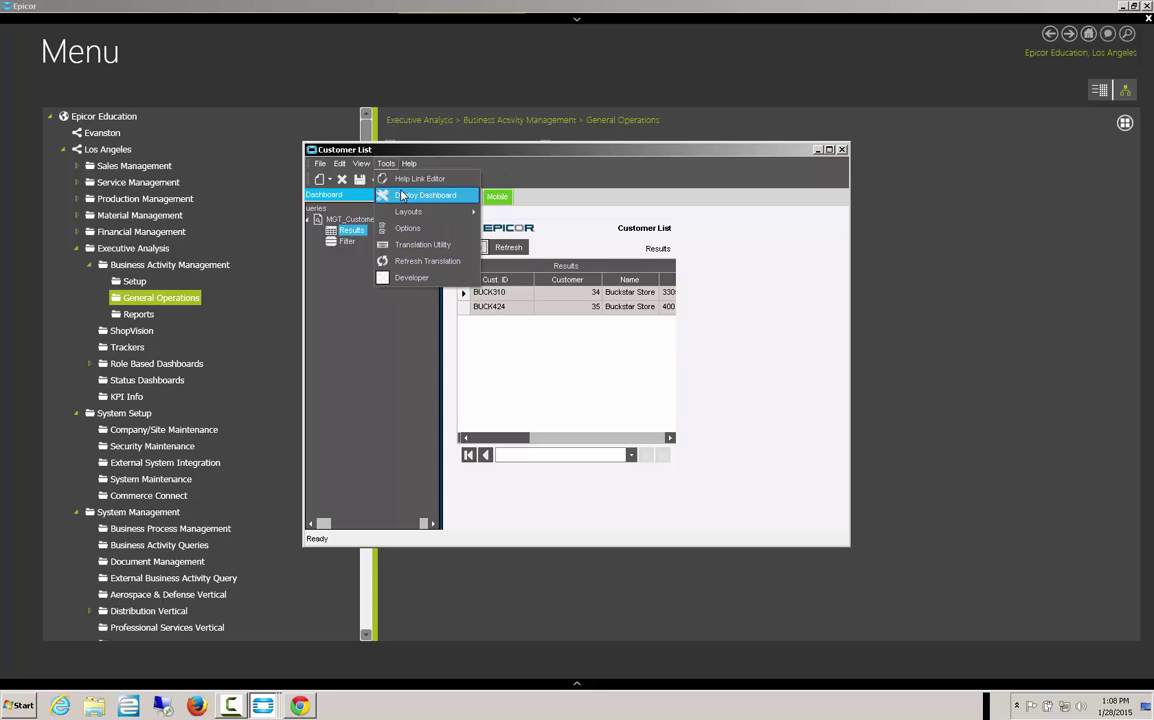
Deploy Customer List with Generate Mobile Application and Available for Mobile Menu checked, then minimize it.
left_click(420, 195)
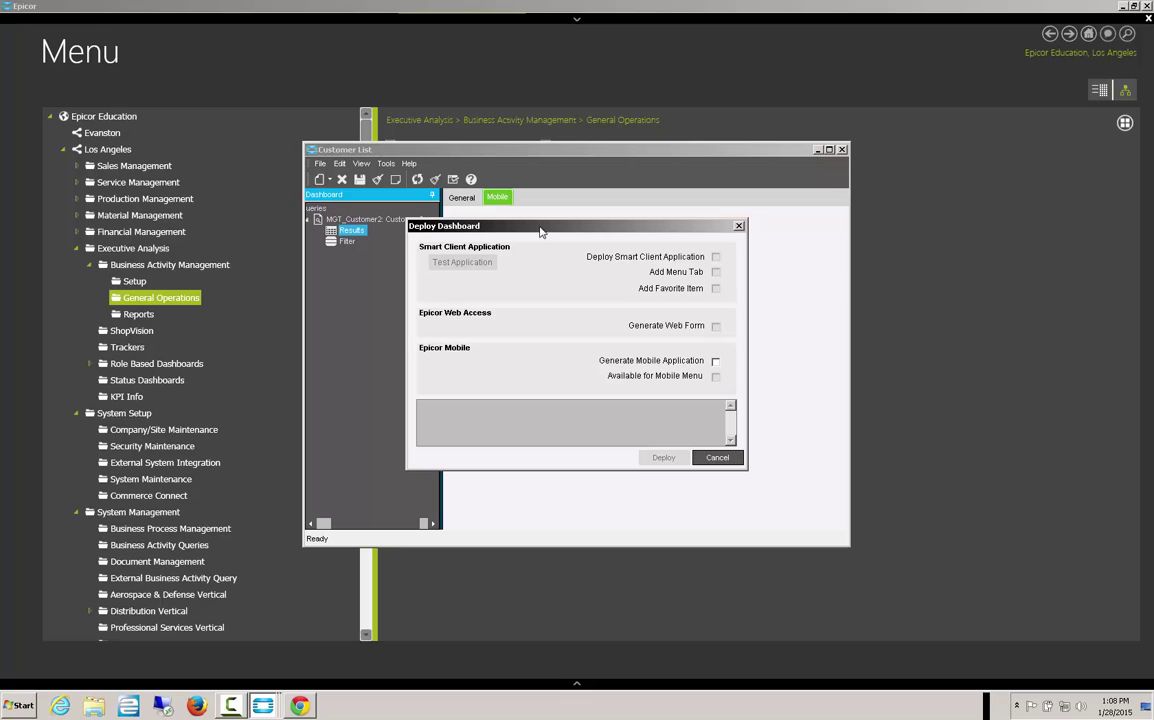
left_click(716, 362)
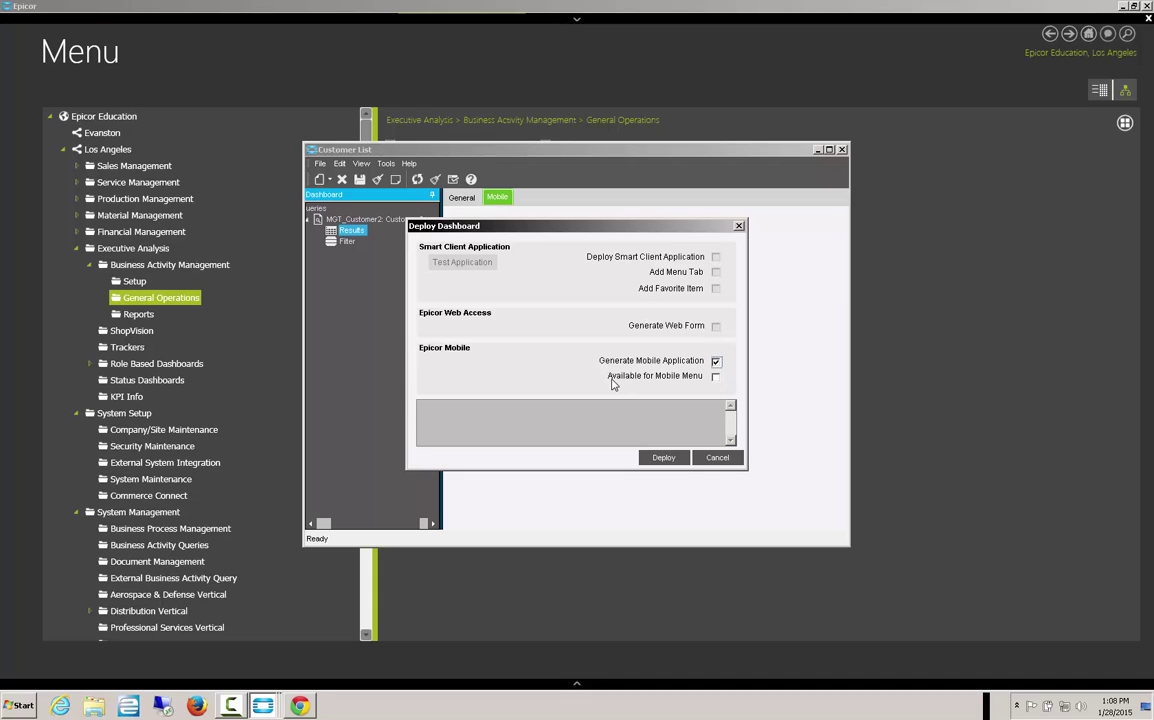
left_click(716, 377)
left_click(664, 457)
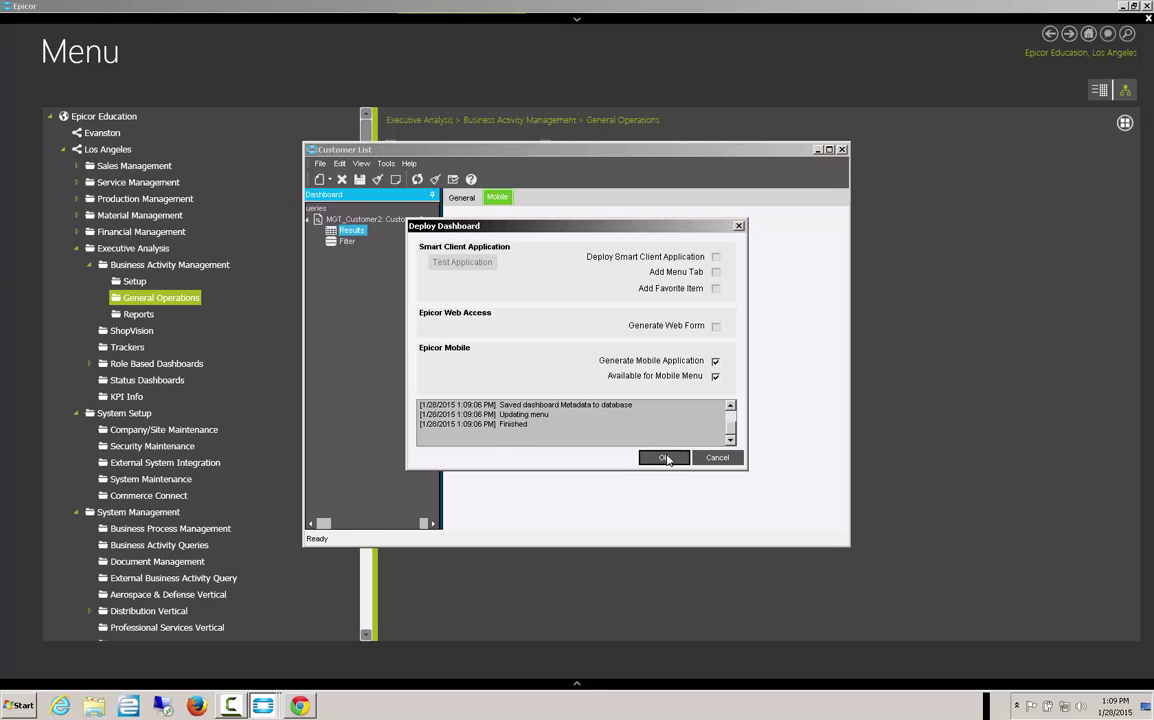
left_click(459, 197)
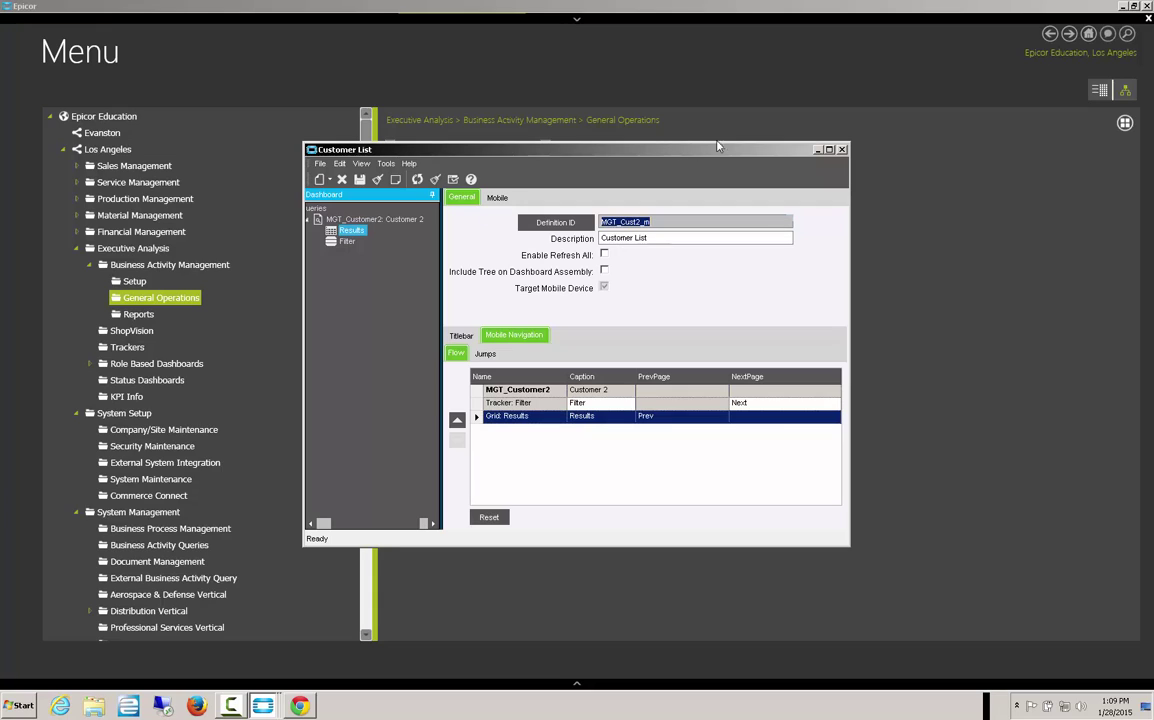
left_click(815, 150)
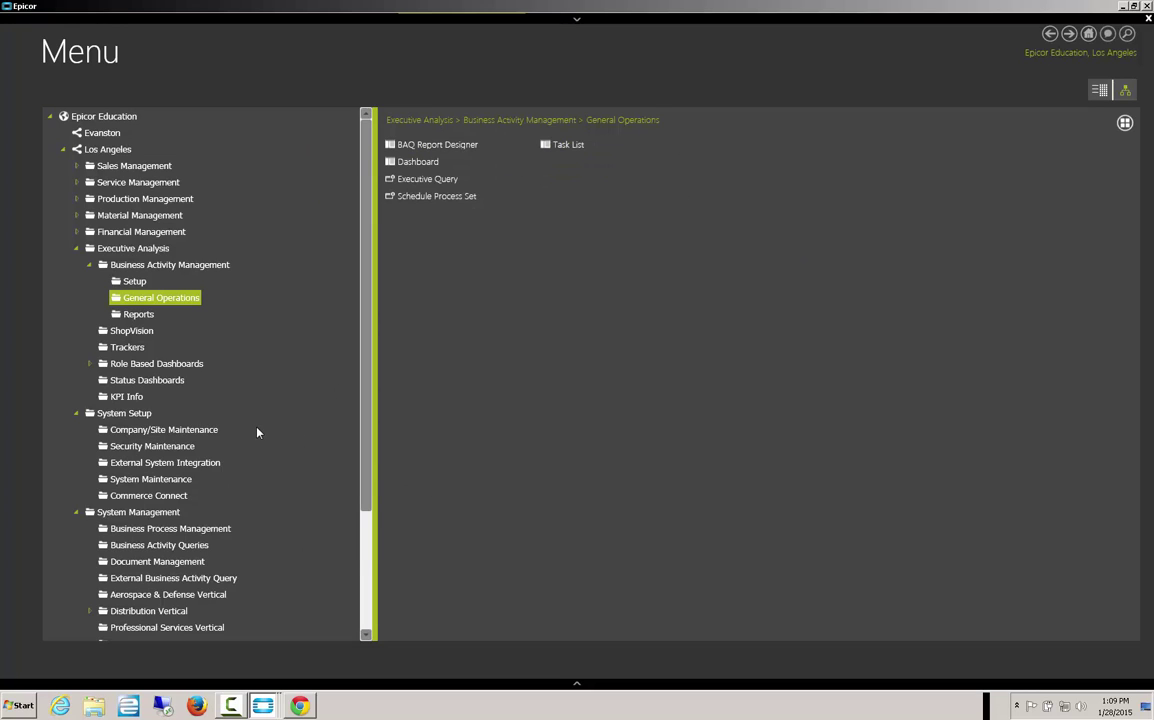
Review the Mobile Menu and Customer List entries in Menu Maintenance, then switch to the browser.
left_click(149, 446)
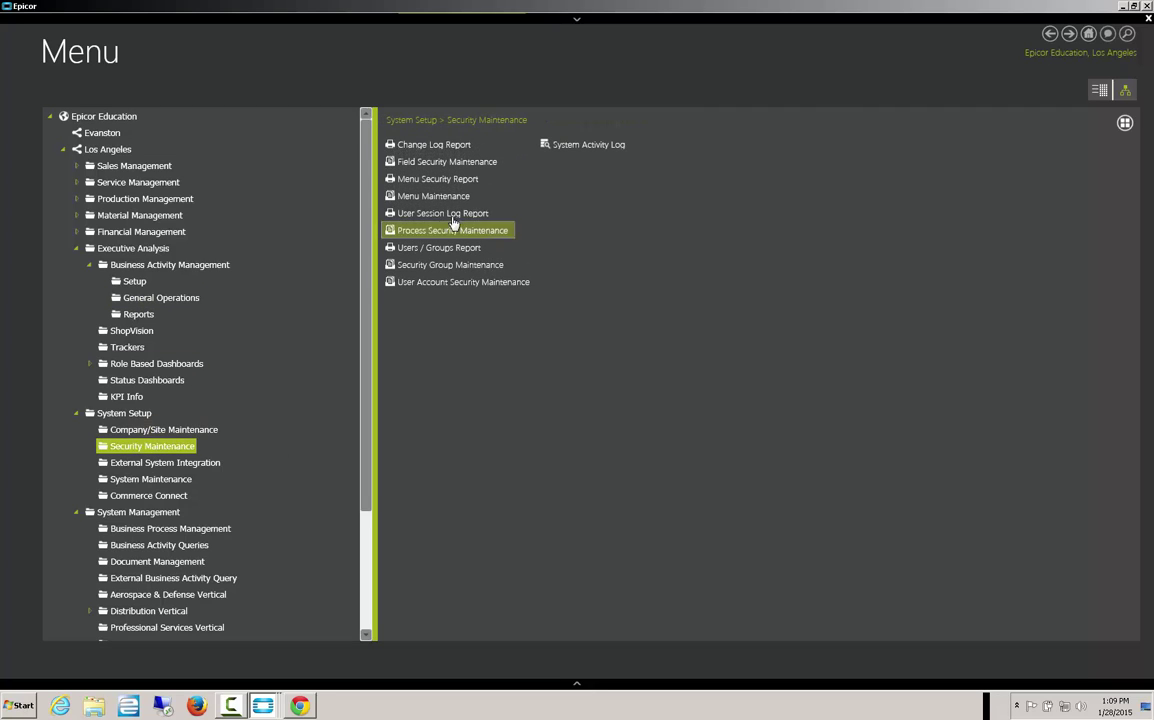
left_click(390, 196)
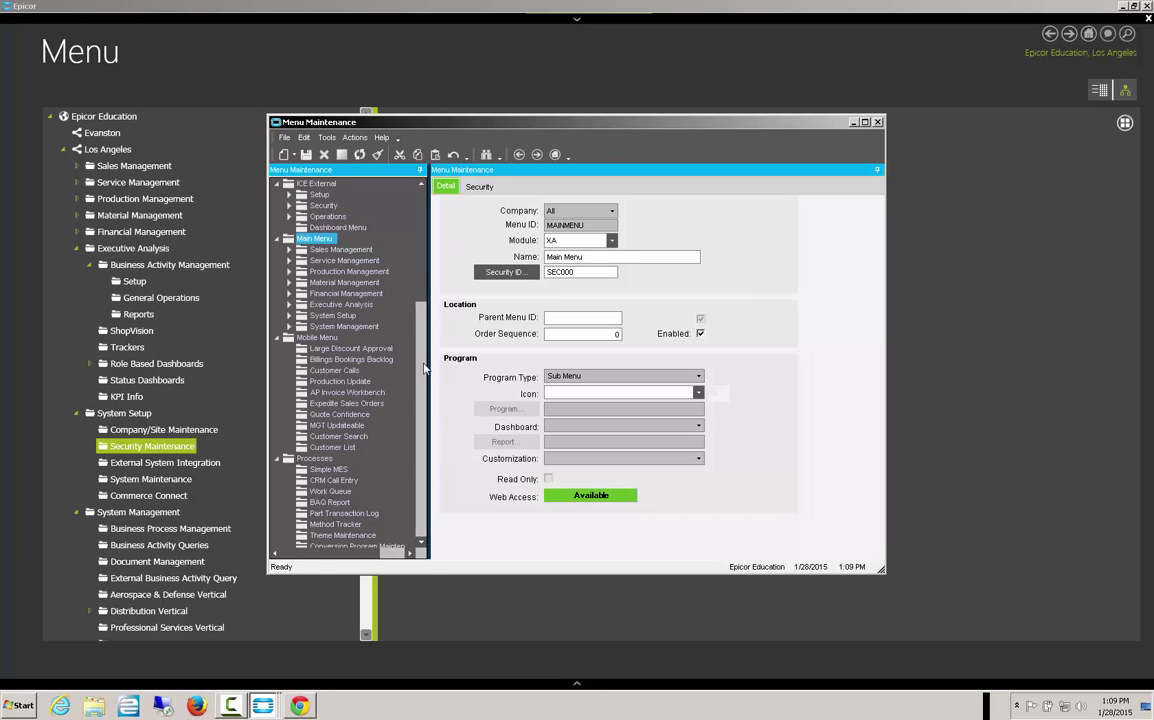
left_click(318, 338)
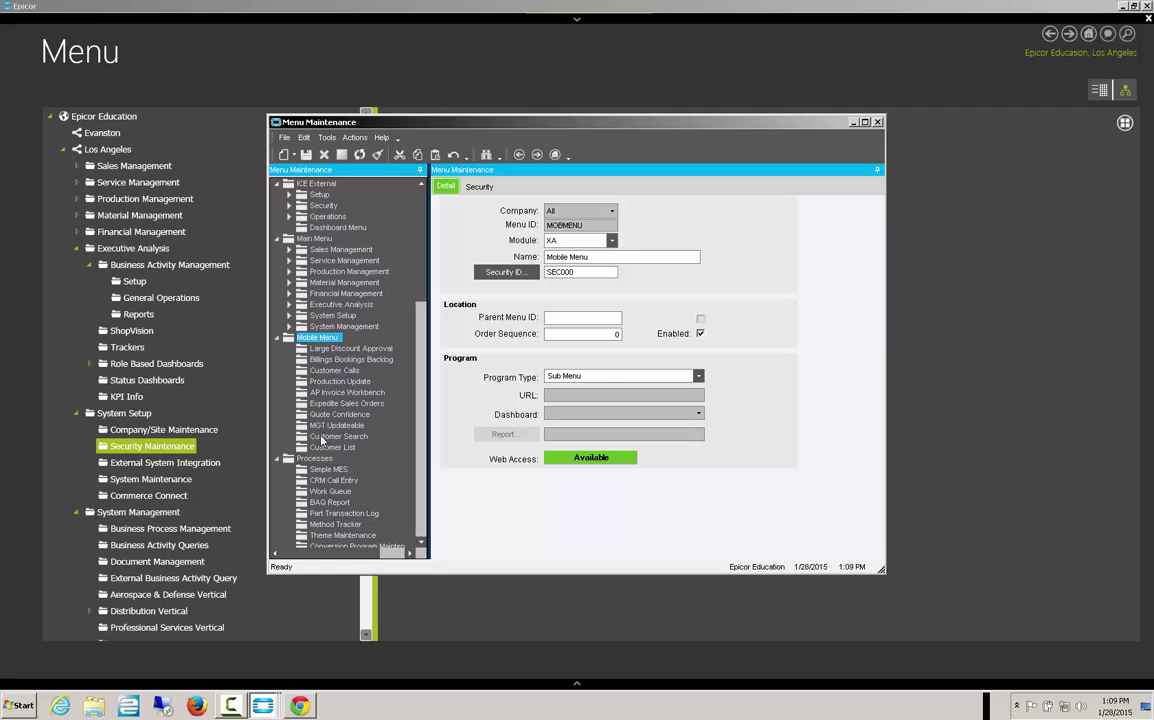
left_click(325, 448)
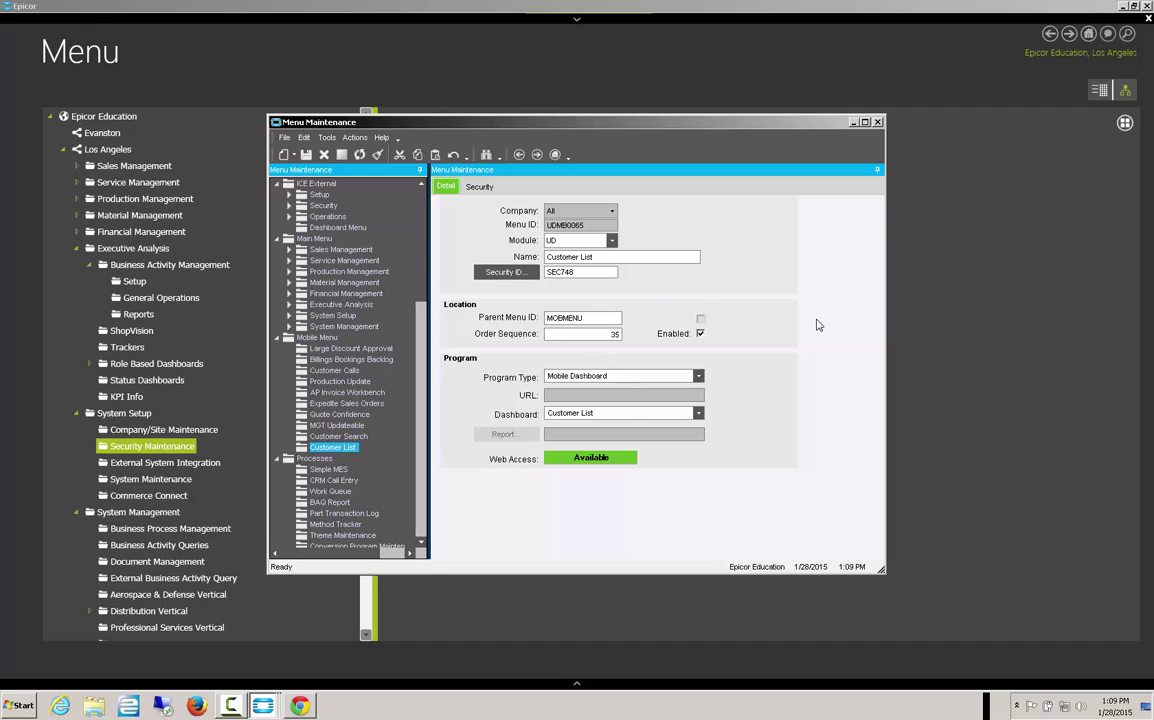
left_click(852, 123)
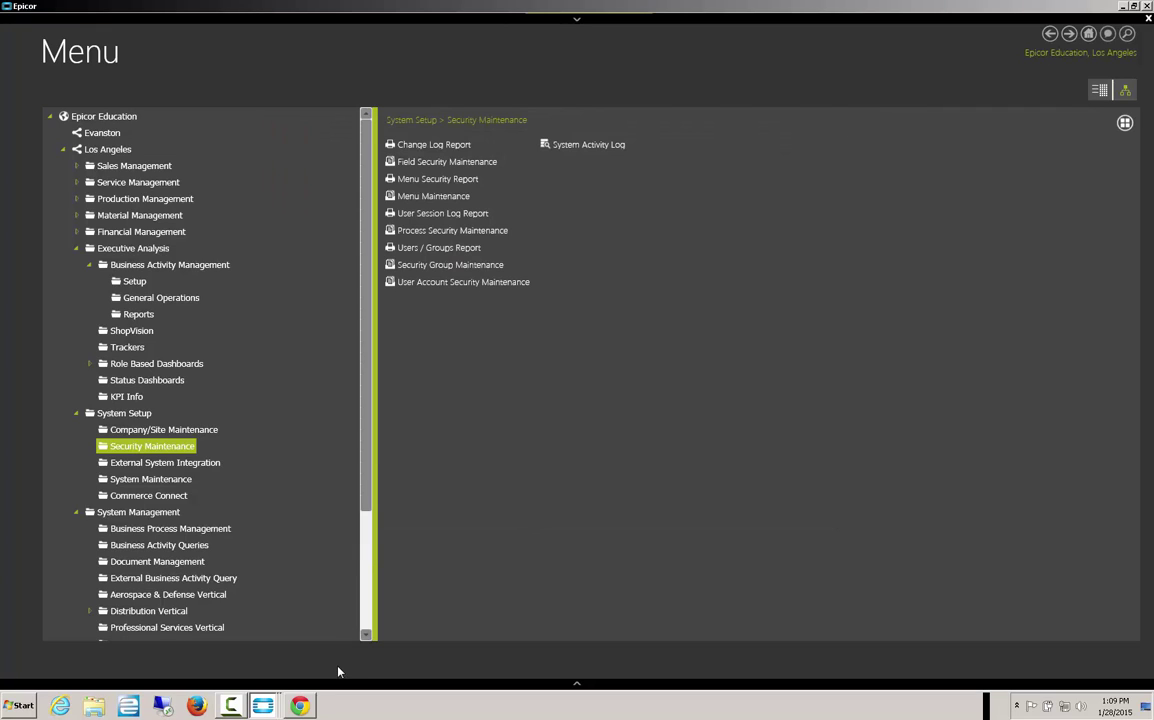
left_click(299, 705)
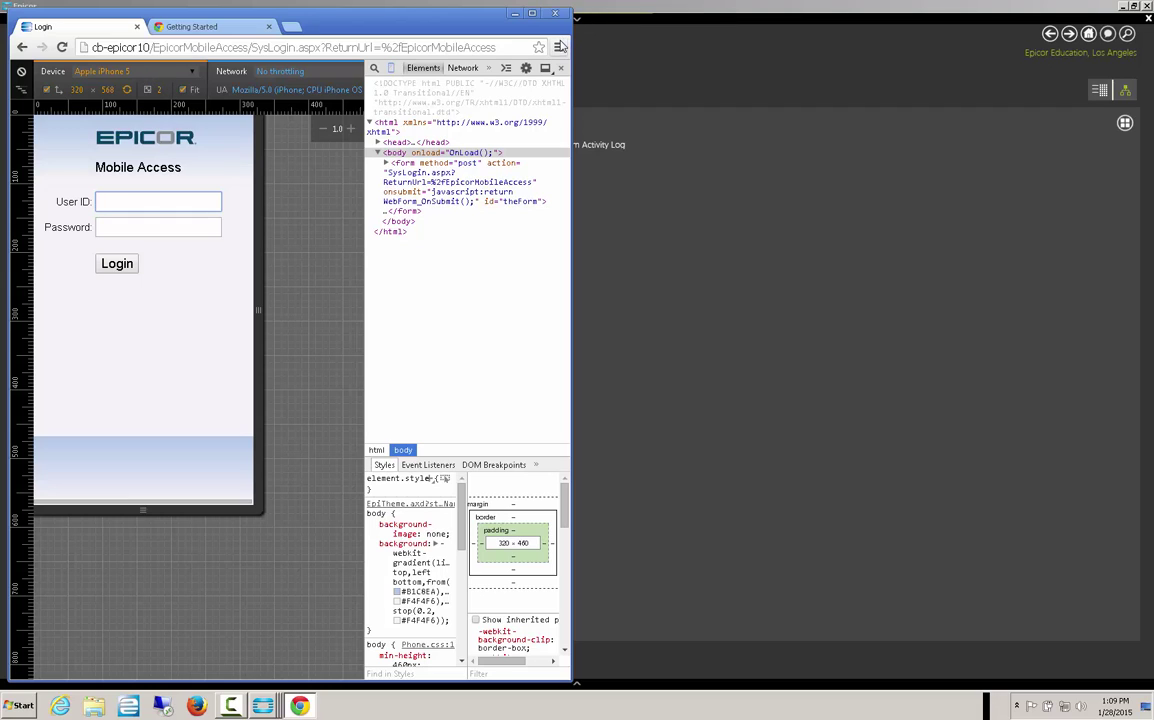
Open Chrome's developer tools and inspect the cb-epicor10 server and EpicorMobileAccess path in the URL.
left_click(560, 47)
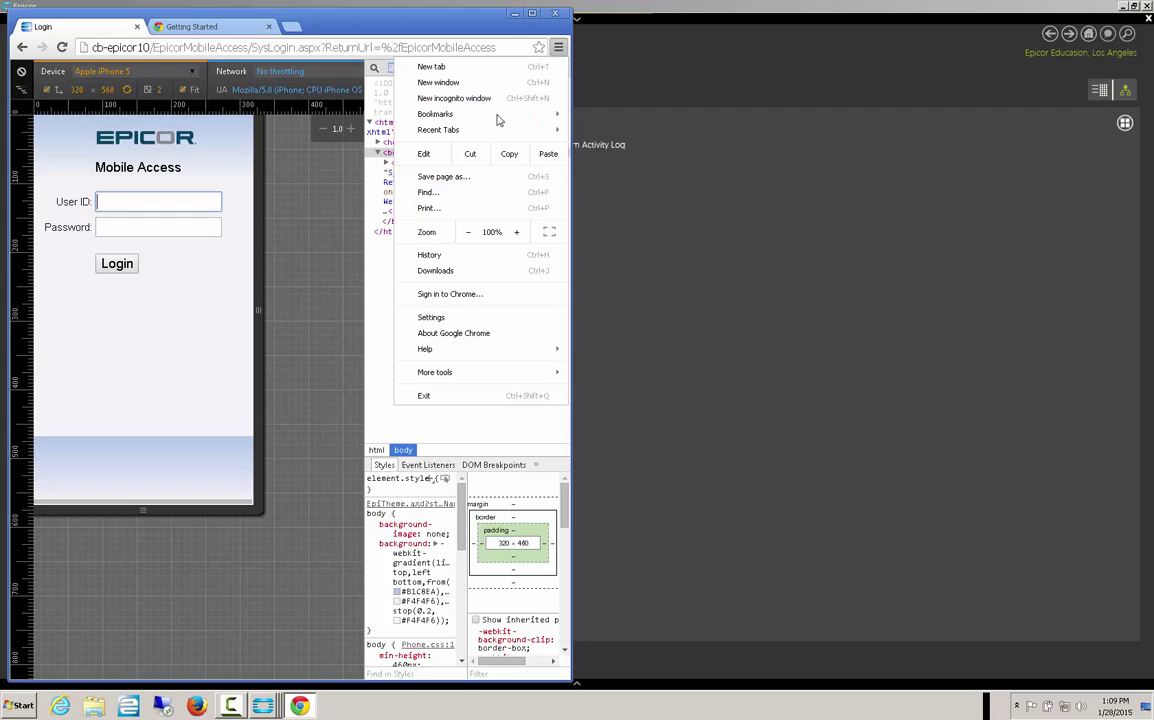
mouse_move(440, 372)
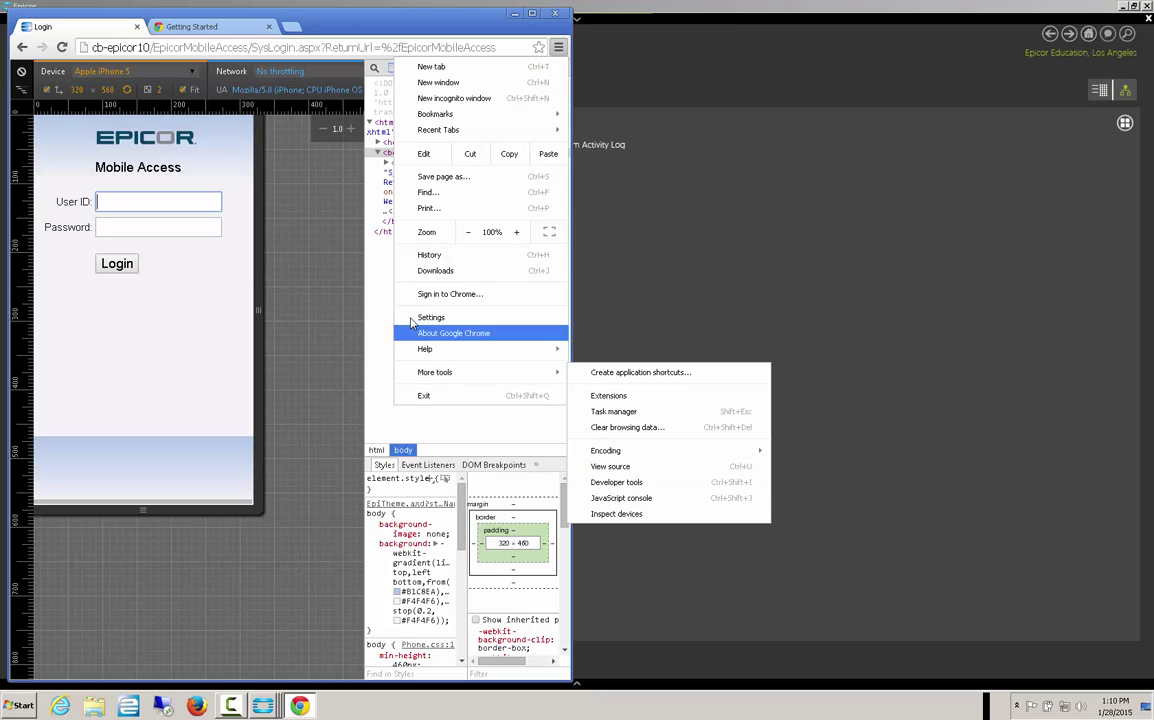
left_click(348, 262)
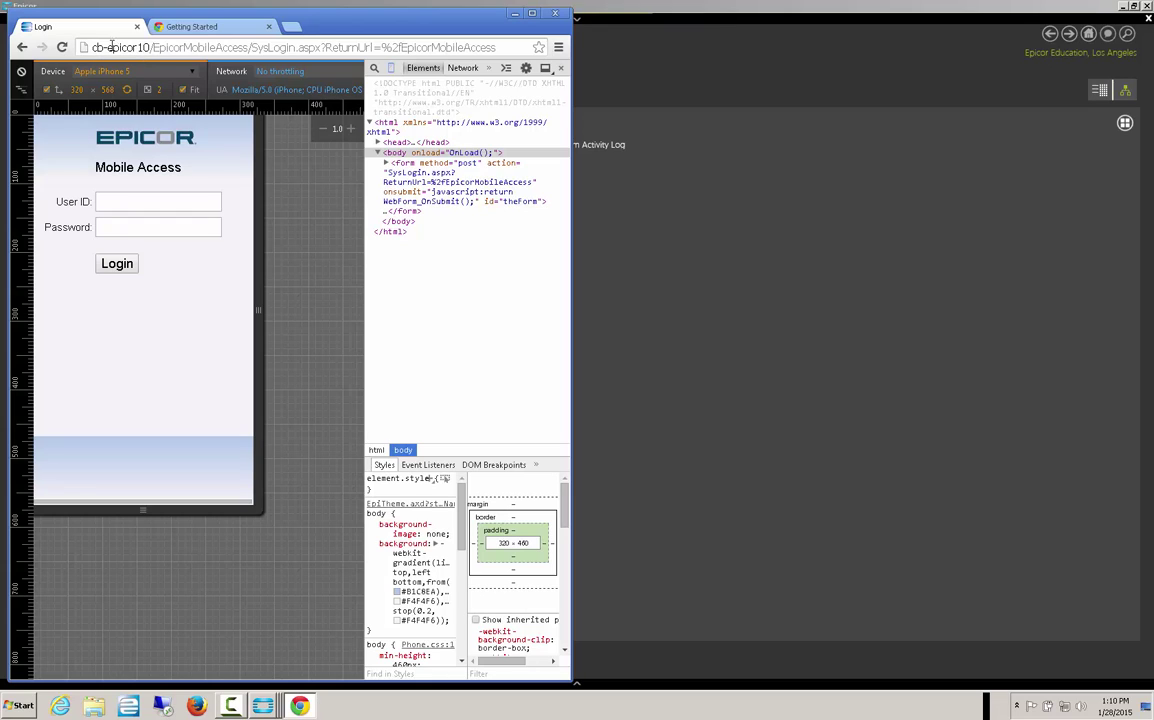
left_click_drag(147, 47, 84, 47)
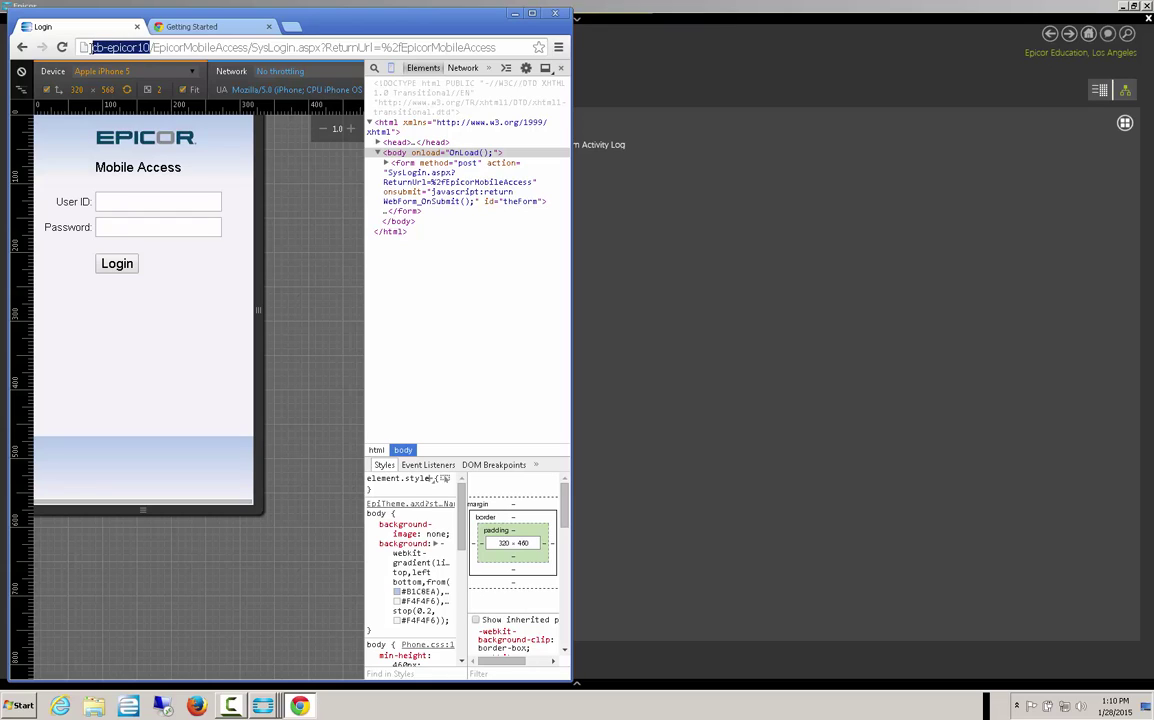
left_click_drag(155, 48, 251, 47)
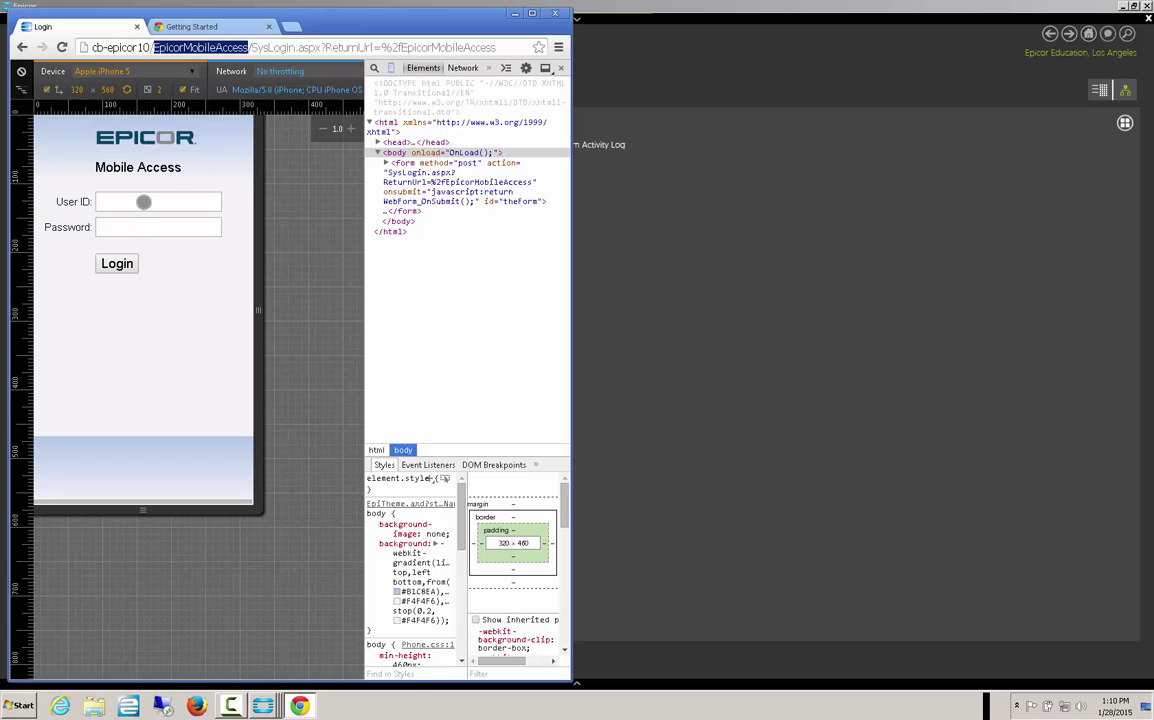
Log in to Mobile Access with the User ID and password.
left_click(219, 203)
type("Monte")
key("Tab")
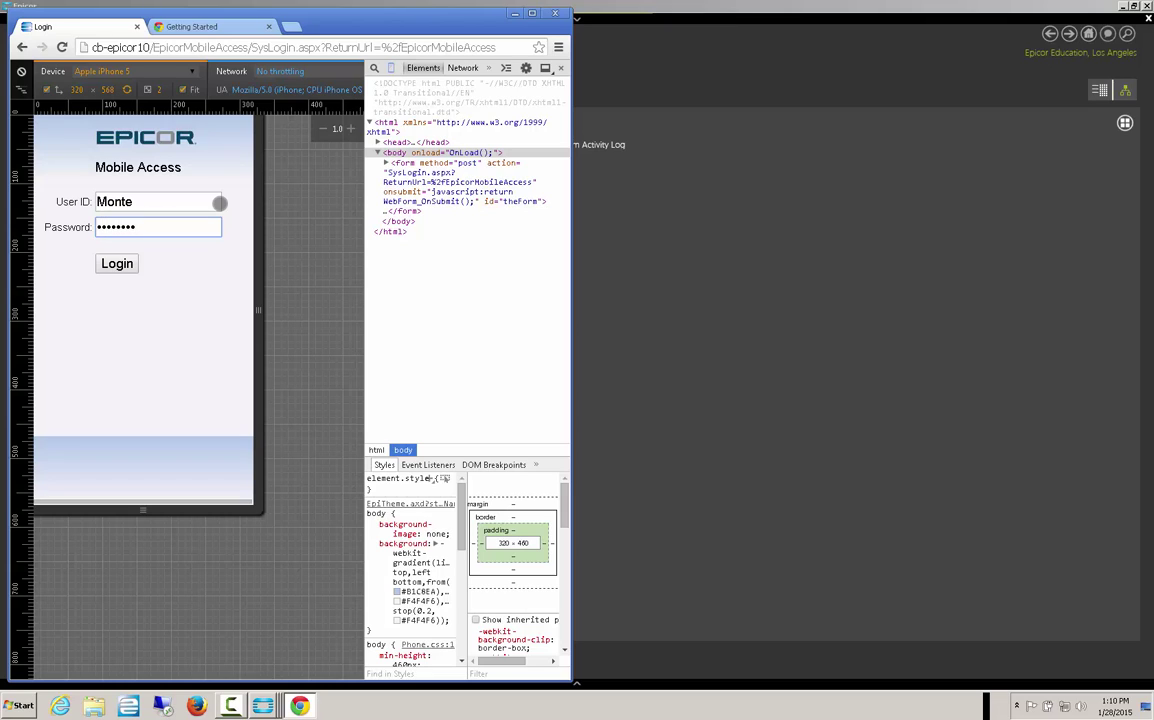
left_click(117, 264)
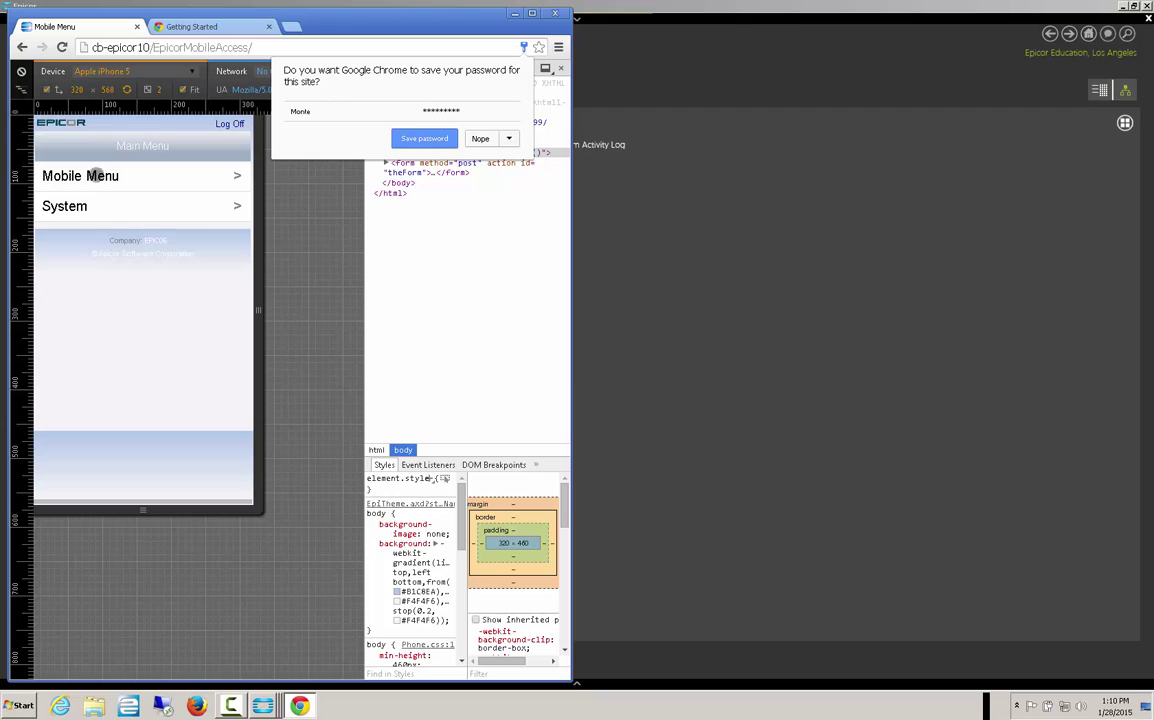
Open the Customer List mobile dashboard, search with the filter, and swipe through the results grid.
left_click(95, 172)
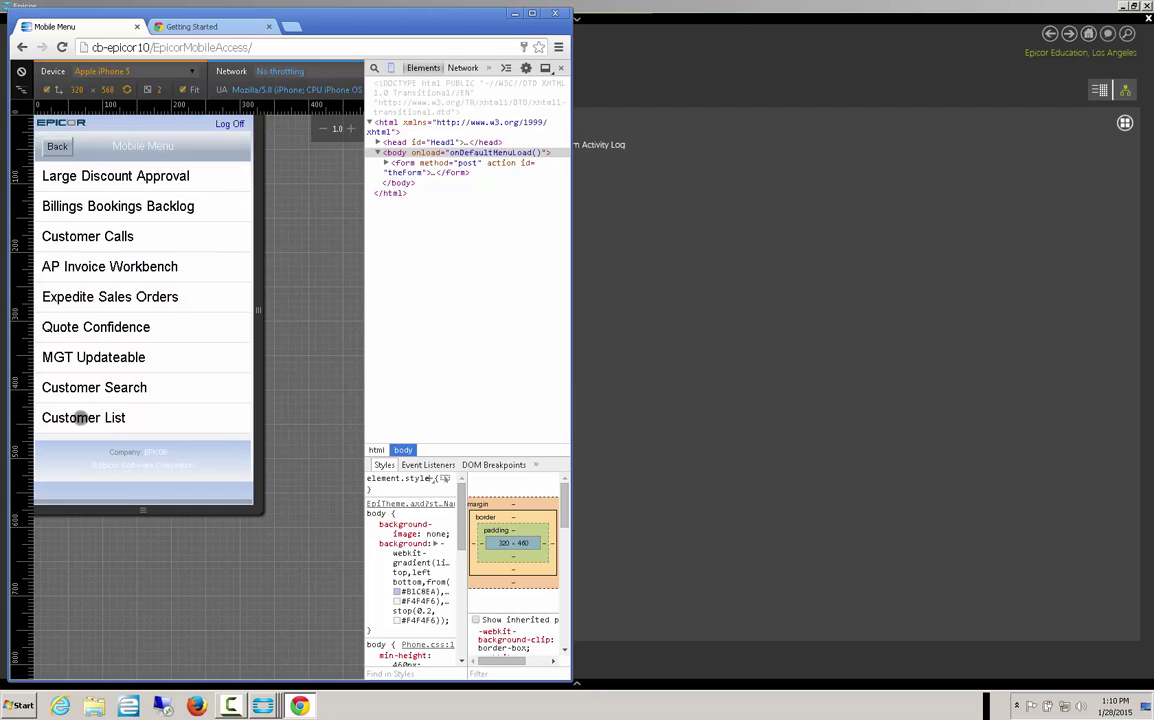
left_click(82, 417)
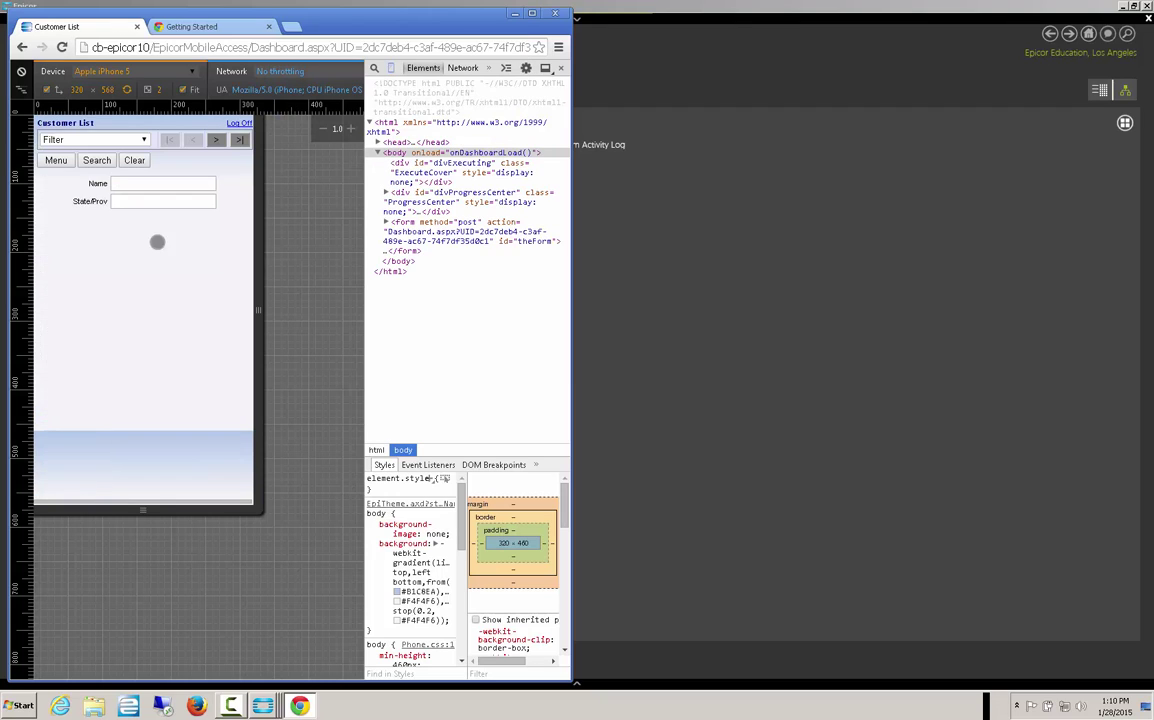
left_click(147, 202)
left_click(97, 160)
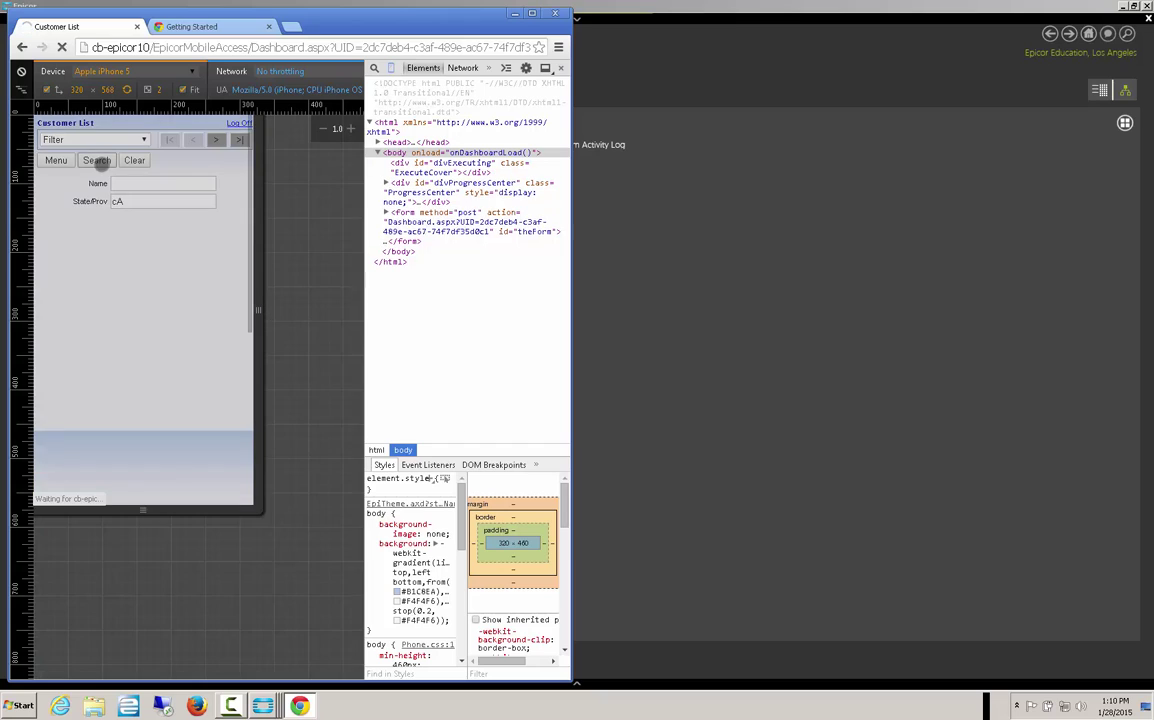
left_click(215, 139)
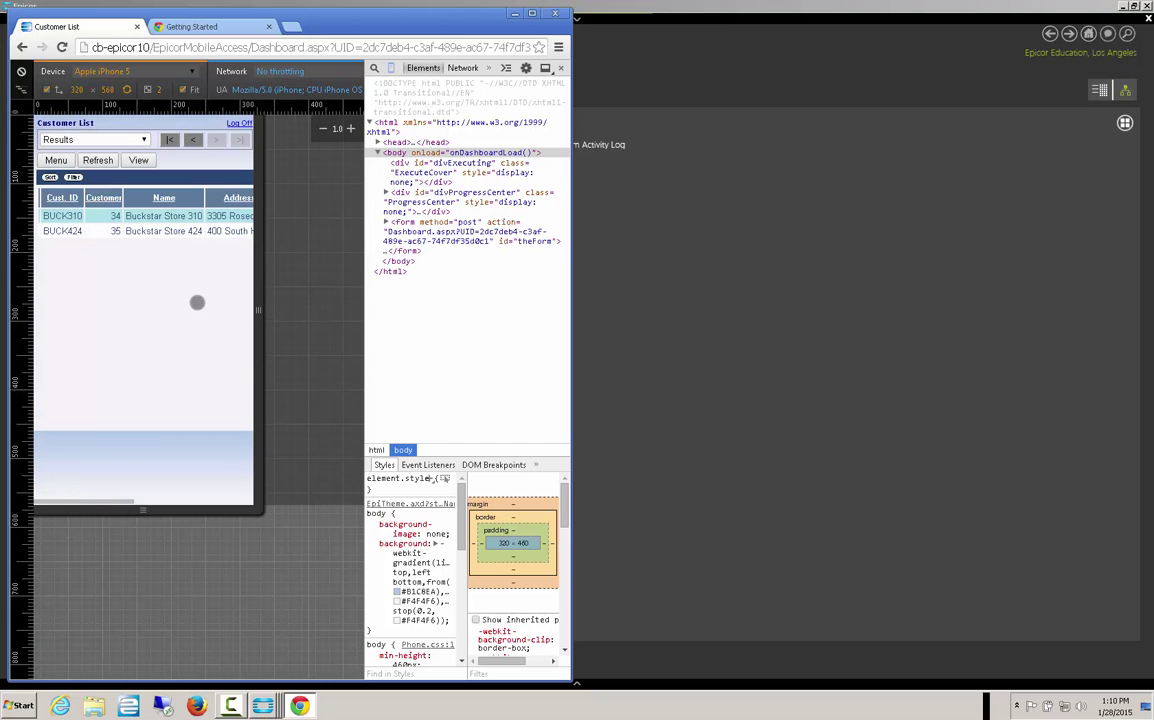
left_click_drag(214, 366, 149, 327)
left_click_drag(73, 331, 183, 327)
Clear the Name and State/Prov filters and rerun the search to show all results.
left_click(144, 139)
left_click(170, 128)
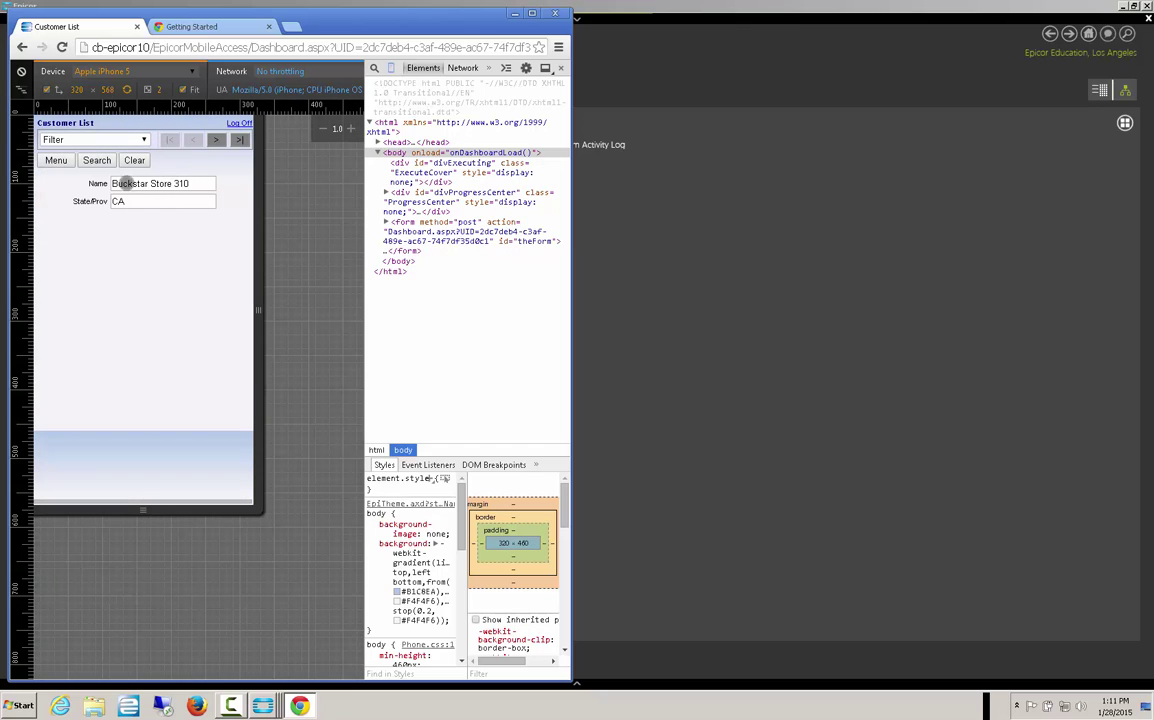
left_click(135, 160)
left_click(142, 183)
left_click(95, 160)
left_click(215, 139)
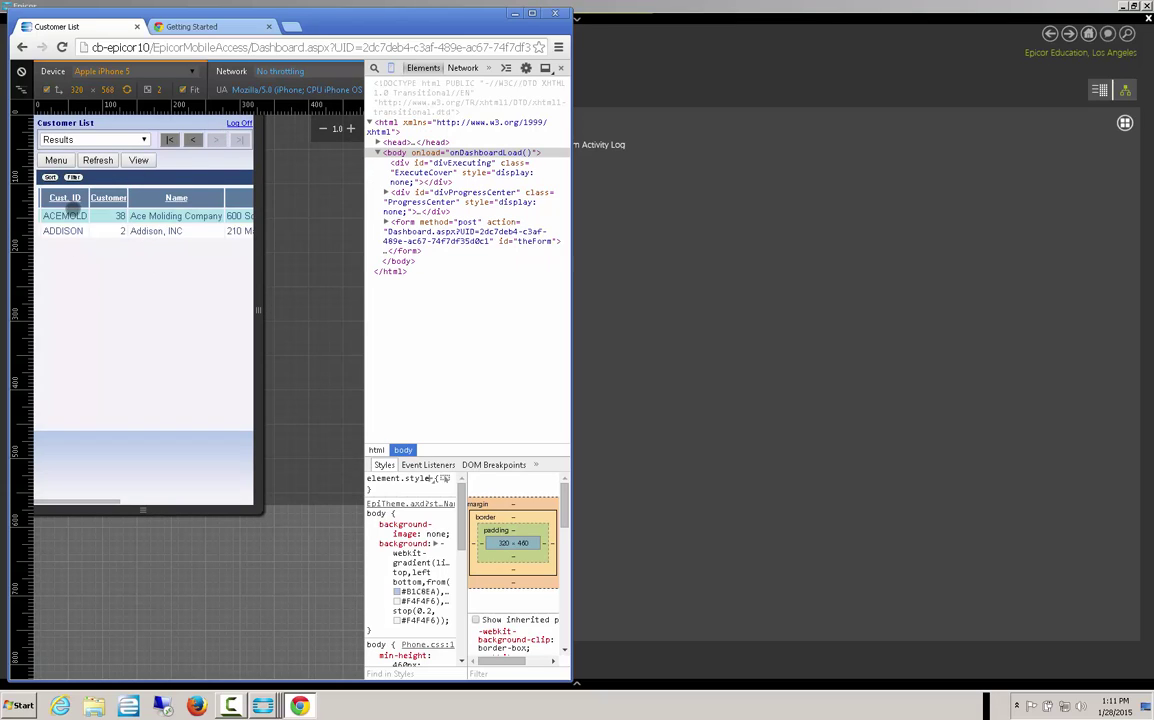
Sort the results by Name, Customer, and Cust. ID in both directions, then return to the menu.
left_click(175, 198)
left_click(173, 198)
left_click(105, 197)
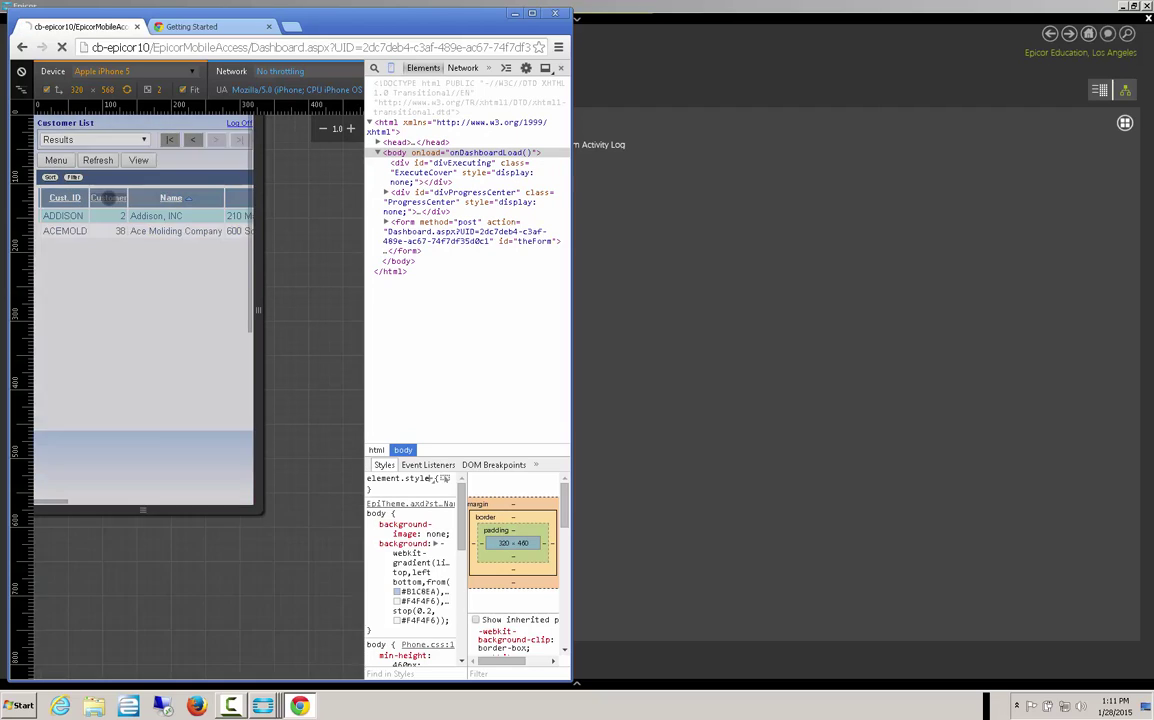
left_click(104, 197)
left_click(62, 197)
left_click(62, 197)
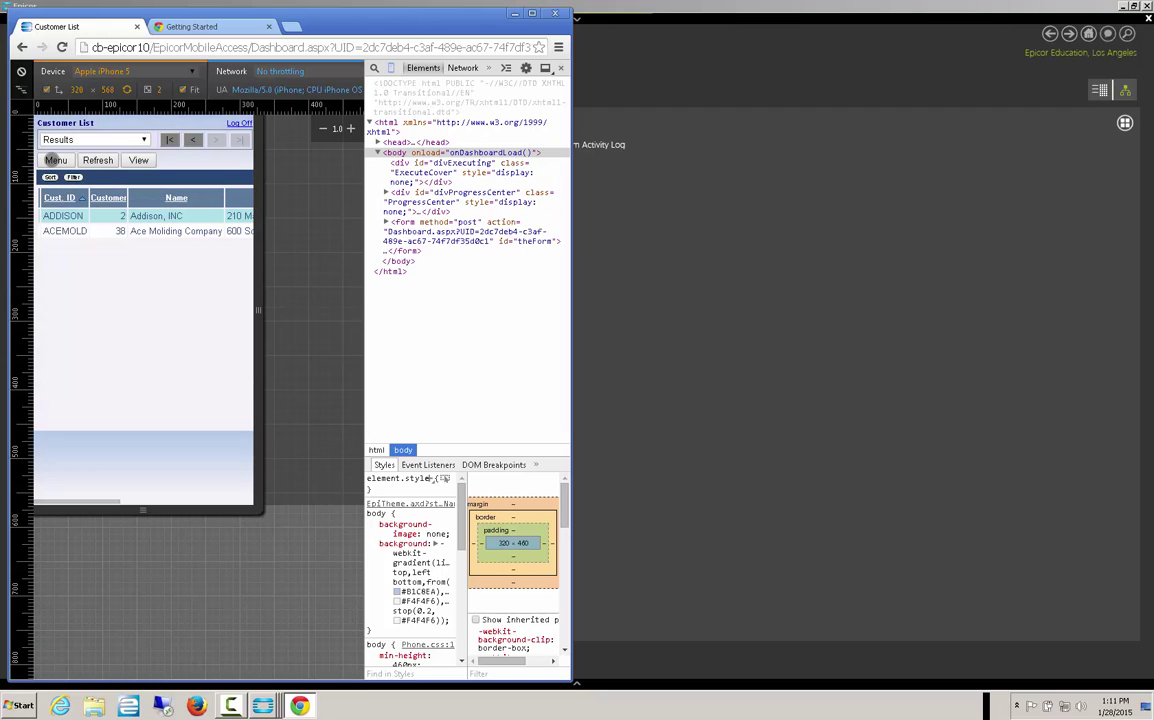
left_click(55, 160)
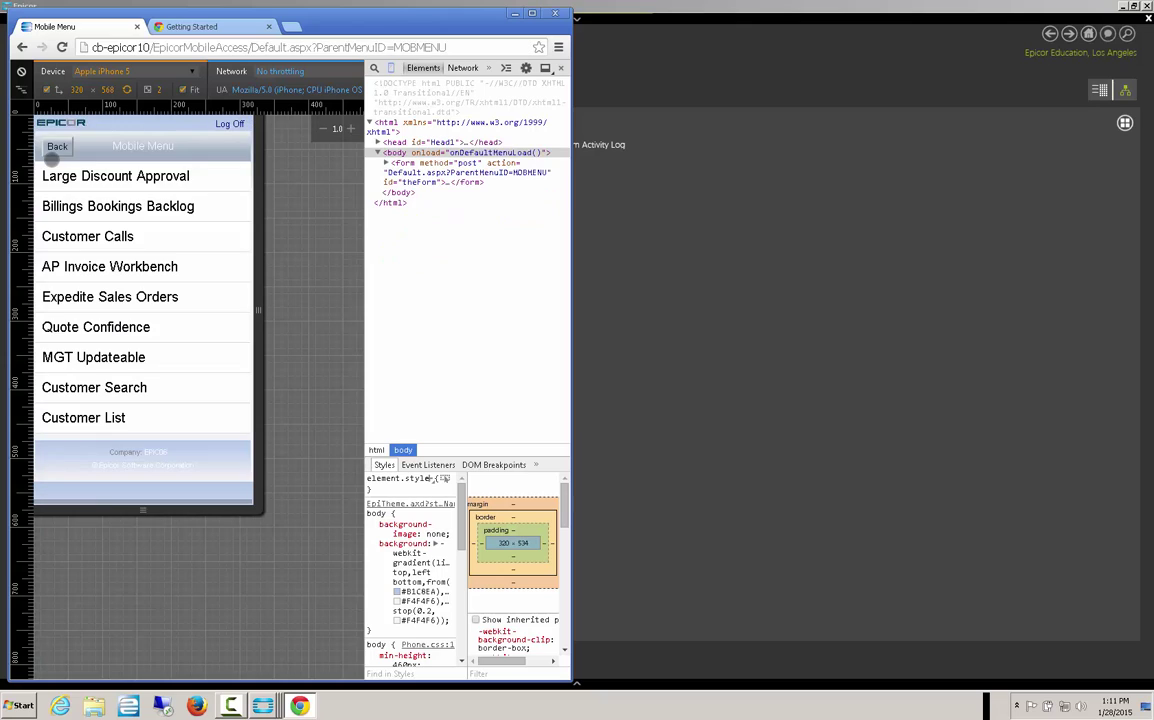
Open MGT Updateable, load the customer list, and show the contacts for ADDISON.
left_click(88, 364)
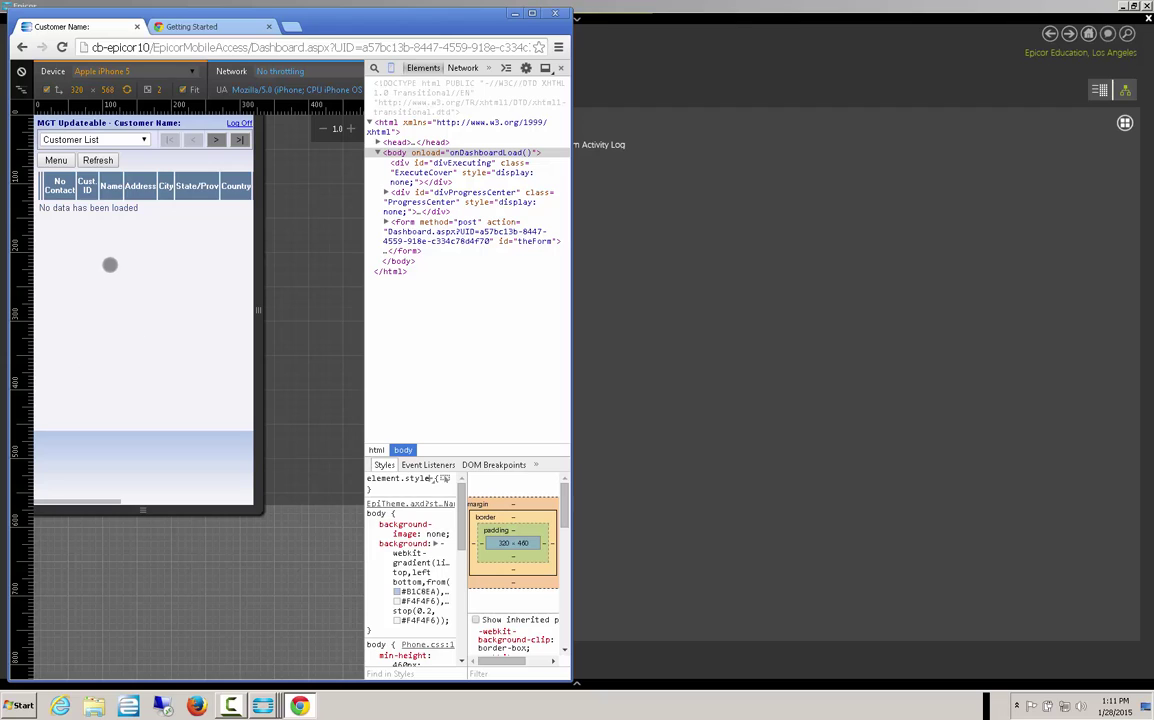
left_click(100, 159)
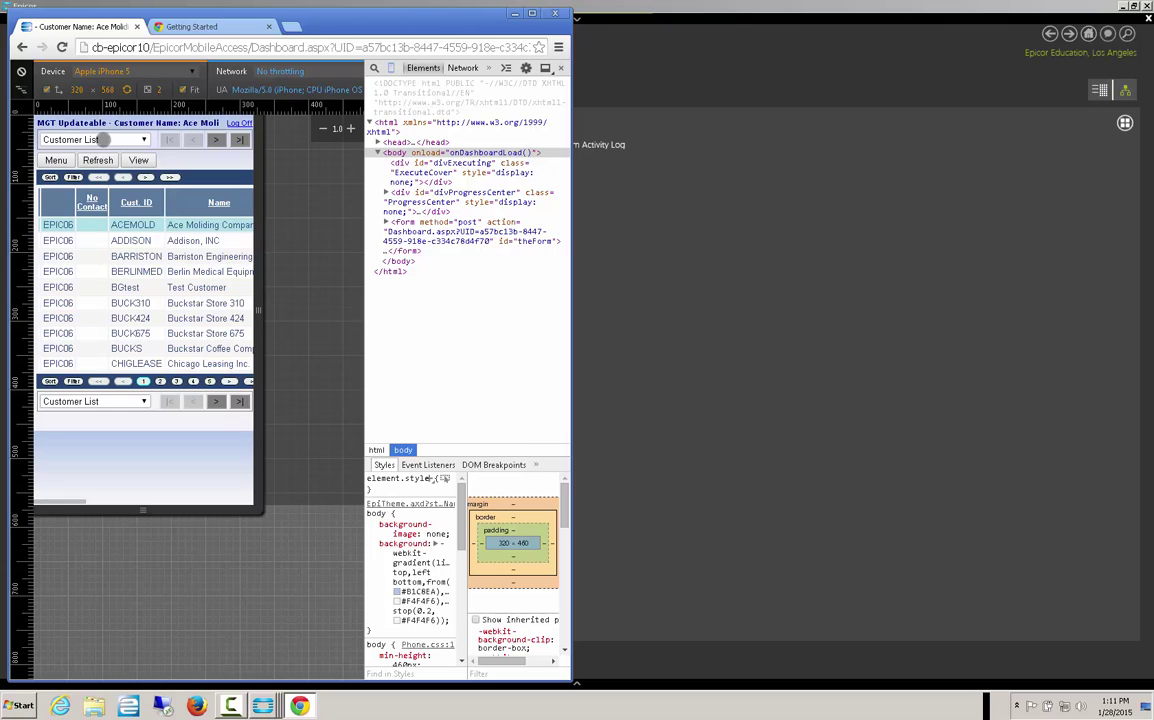
left_click(216, 139)
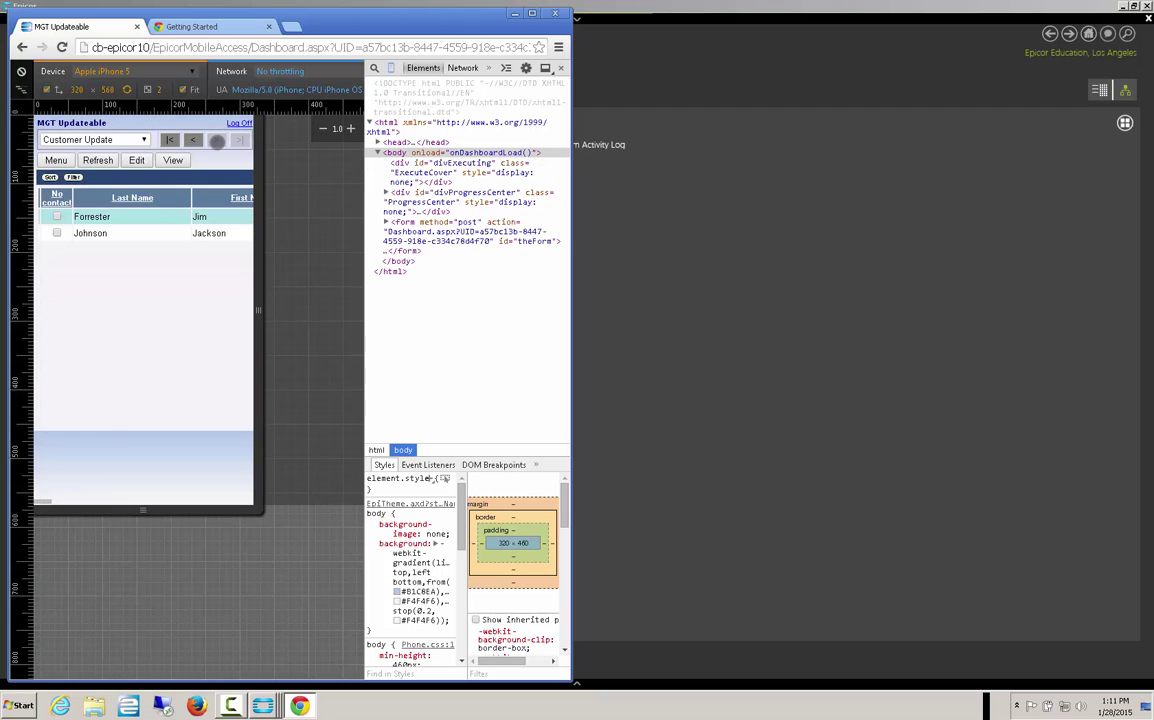
left_click(194, 139)
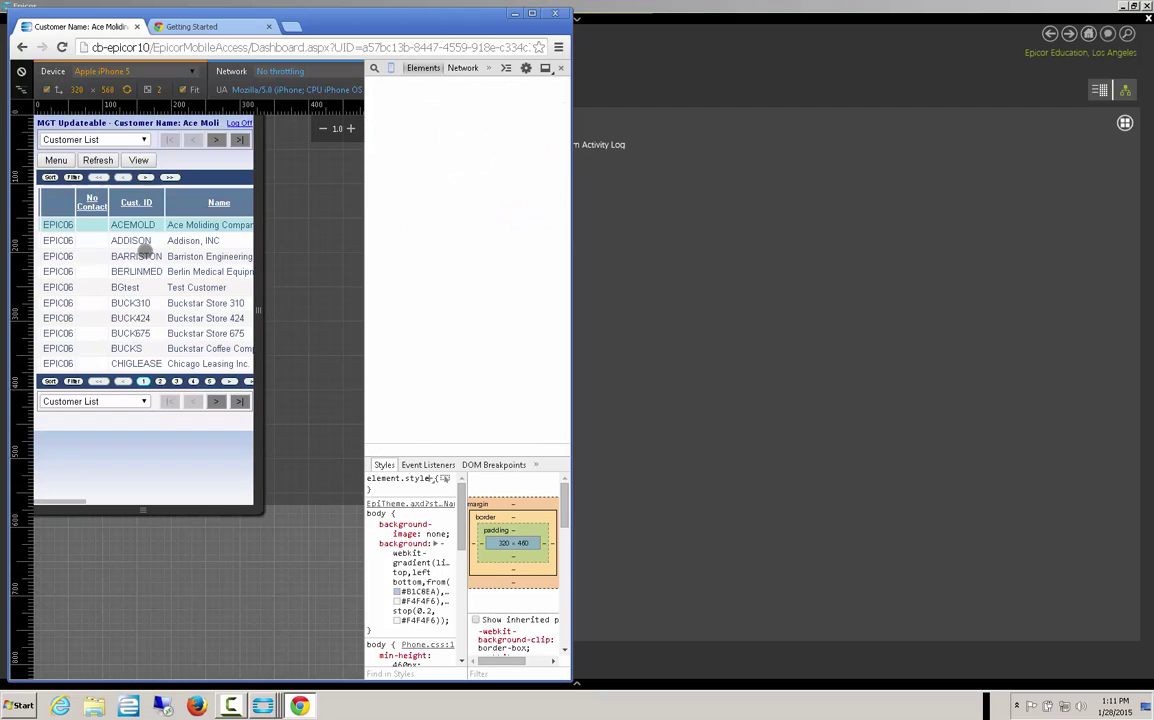
left_click(52, 240)
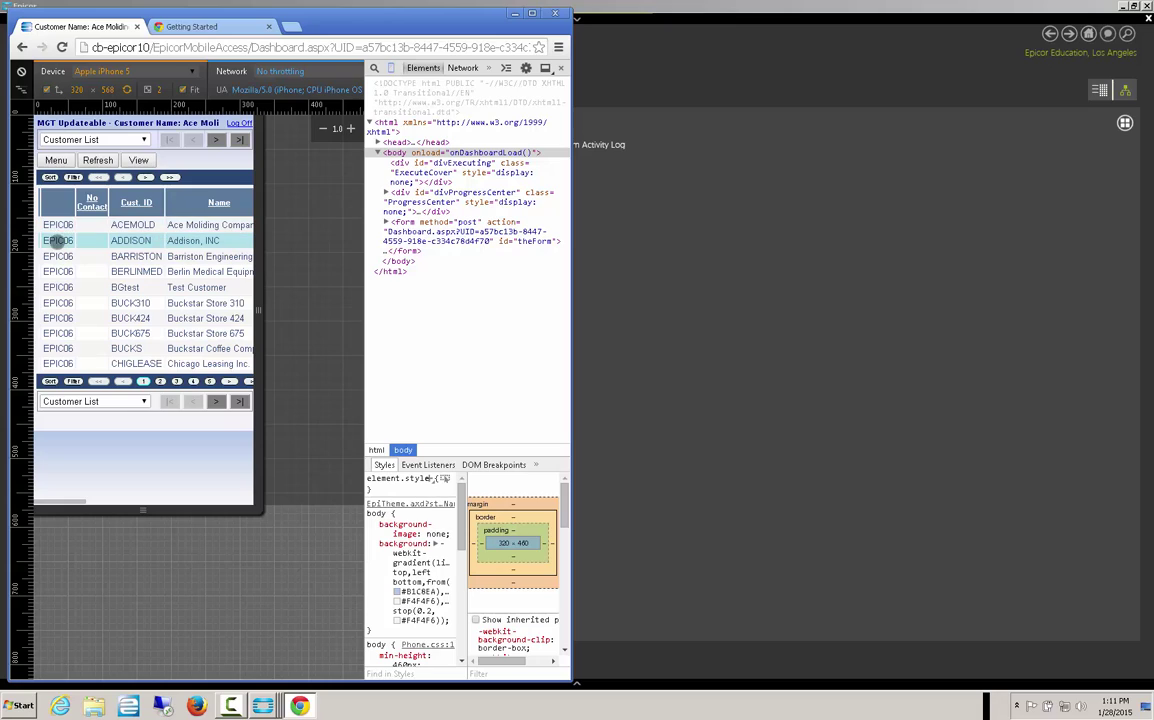
left_click(218, 140)
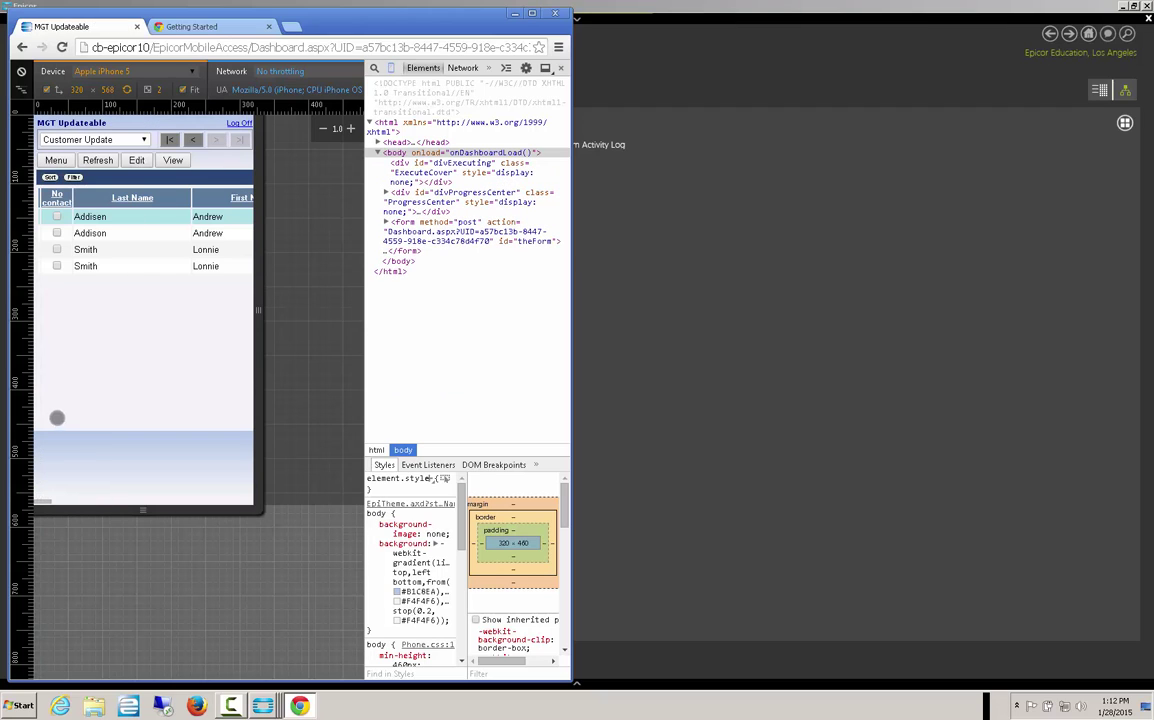
Change the third ADDISON contact's middle name to M and save it.
left_click_drag(191, 314, 72, 314)
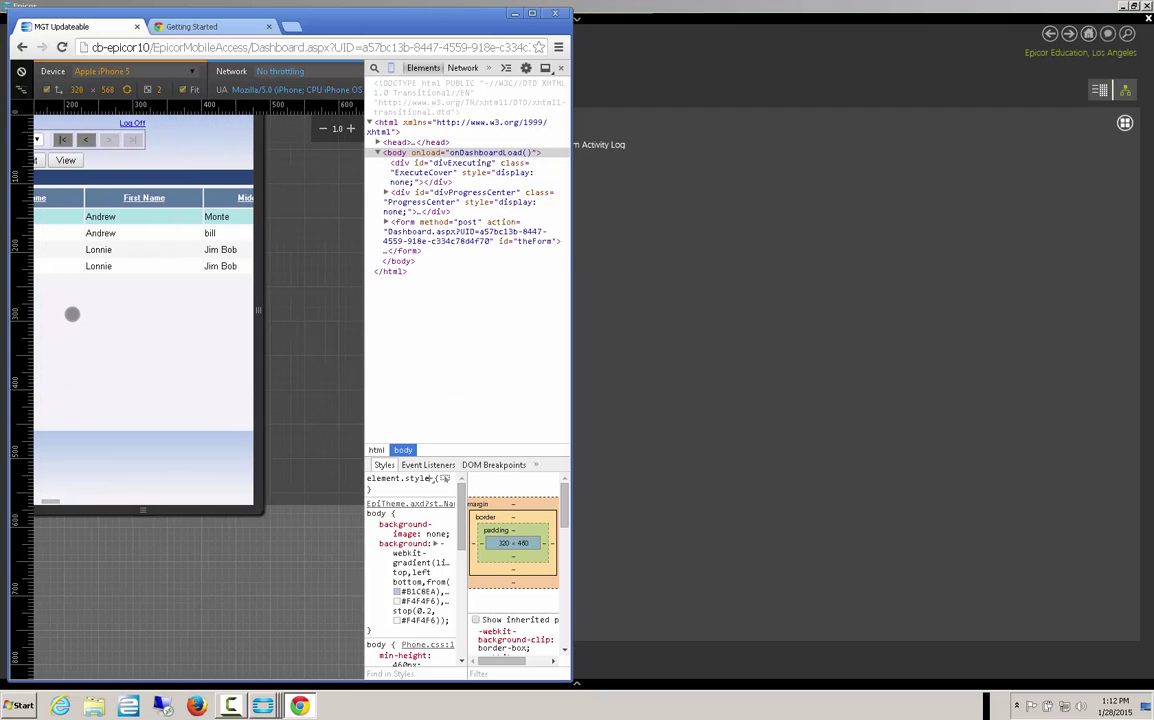
left_click(230, 249)
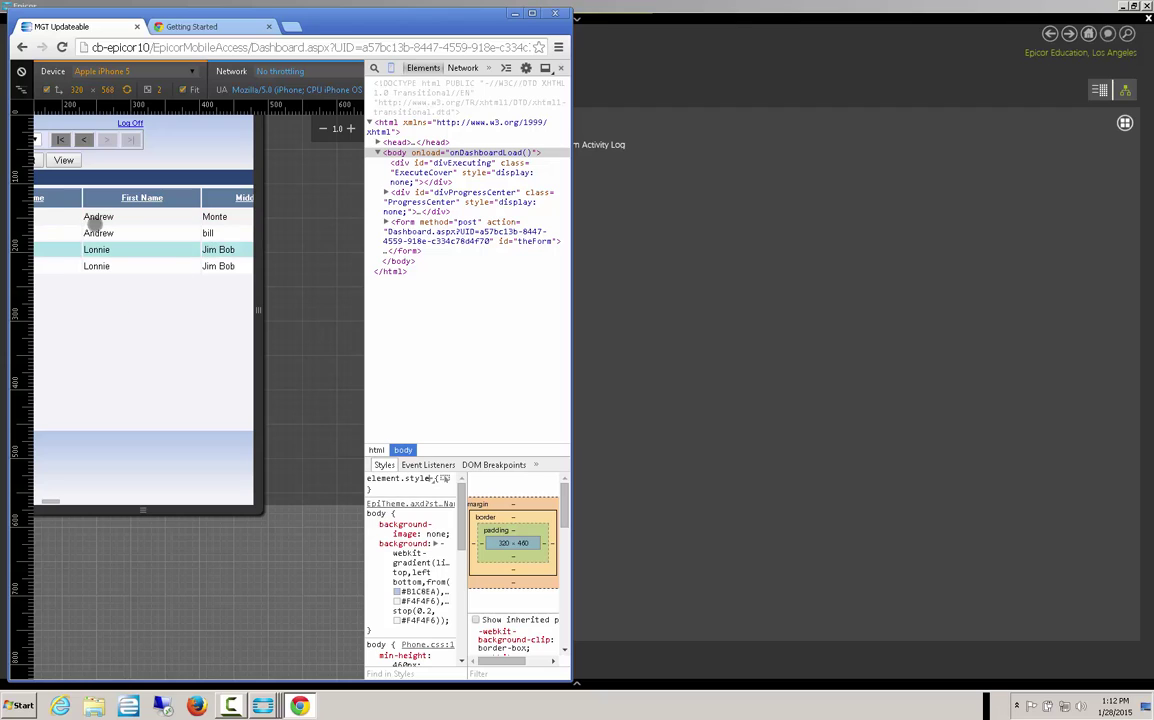
left_click_drag(64, 319, 225, 316)
left_click_drag(96, 290, 166, 285)
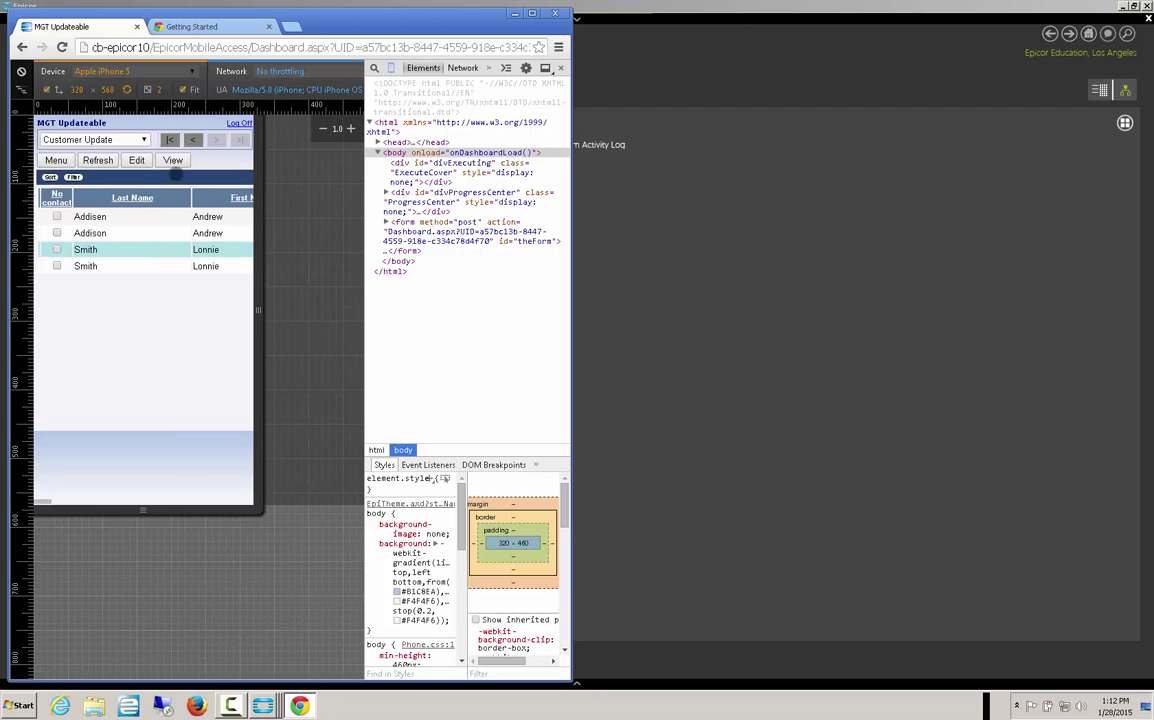
left_click_drag(203, 325, 123, 318)
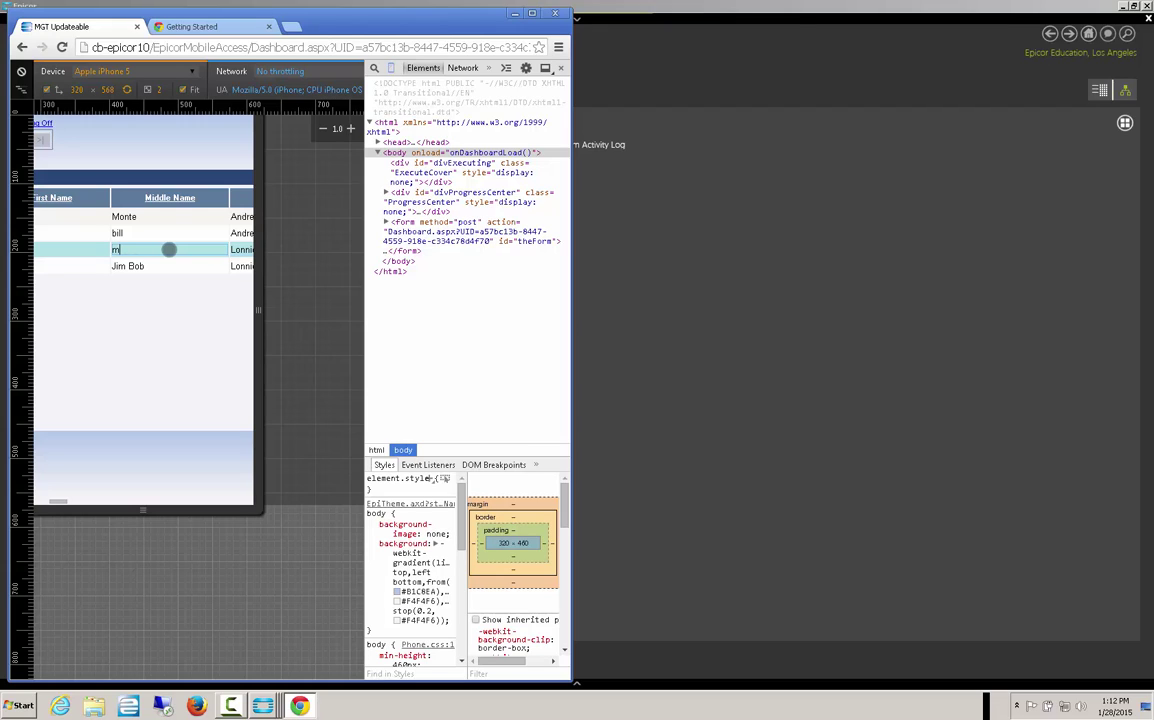
key("Tab")
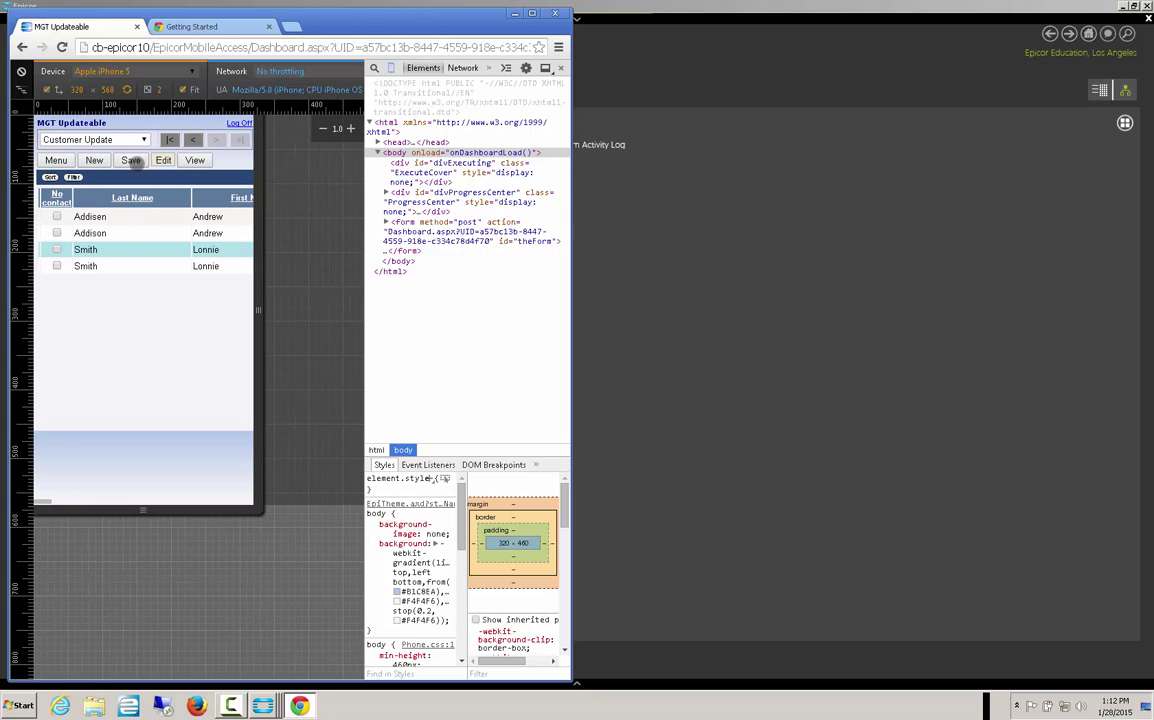
left_click(133, 162)
Reopen ADDISON's contacts to verify the middle name M, then return to the Mobile Menu.
left_click(191, 140)
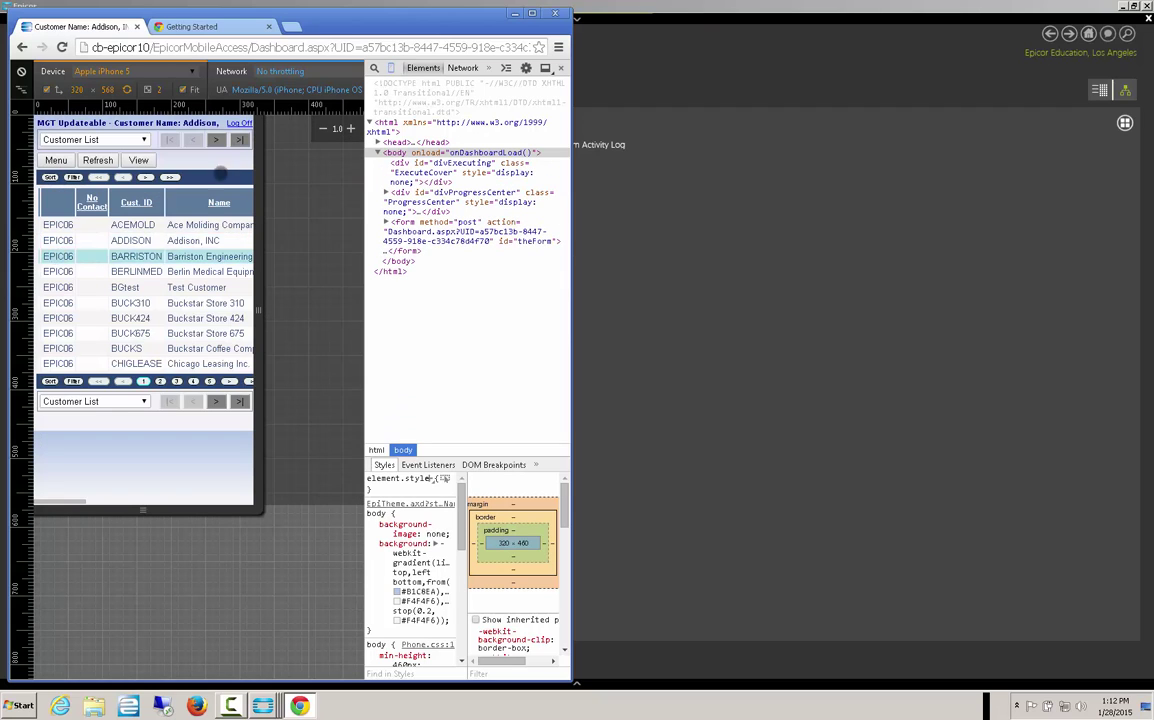
left_click(210, 138)
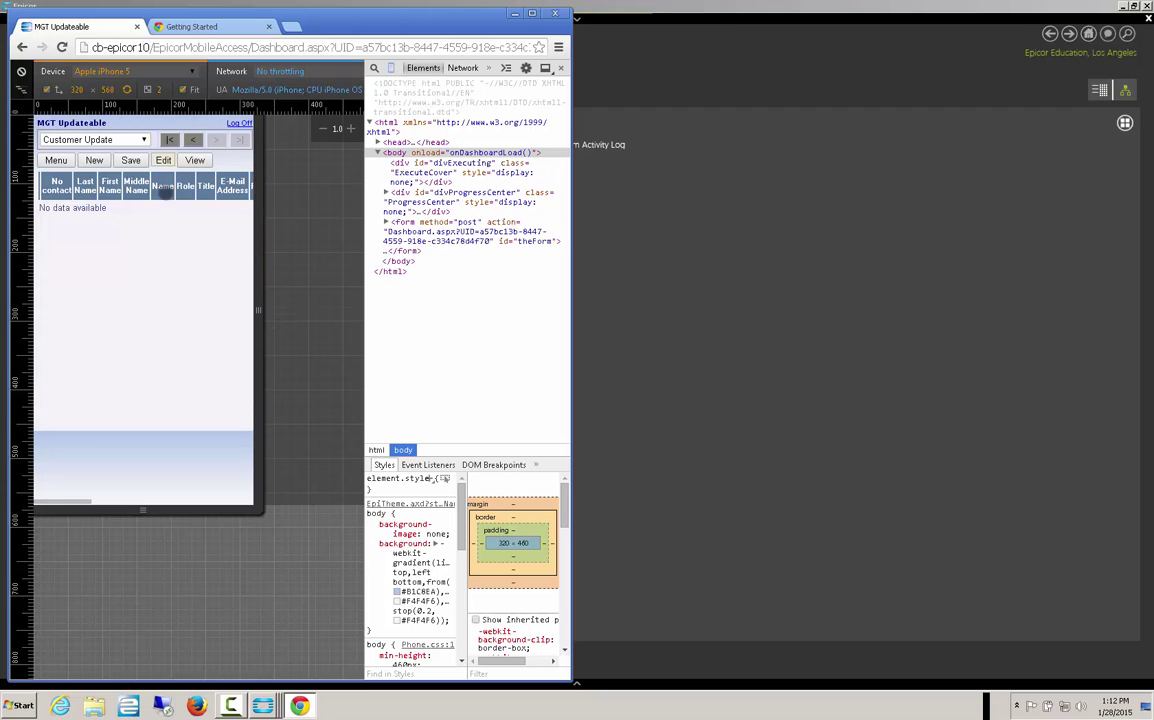
left_click(194, 139)
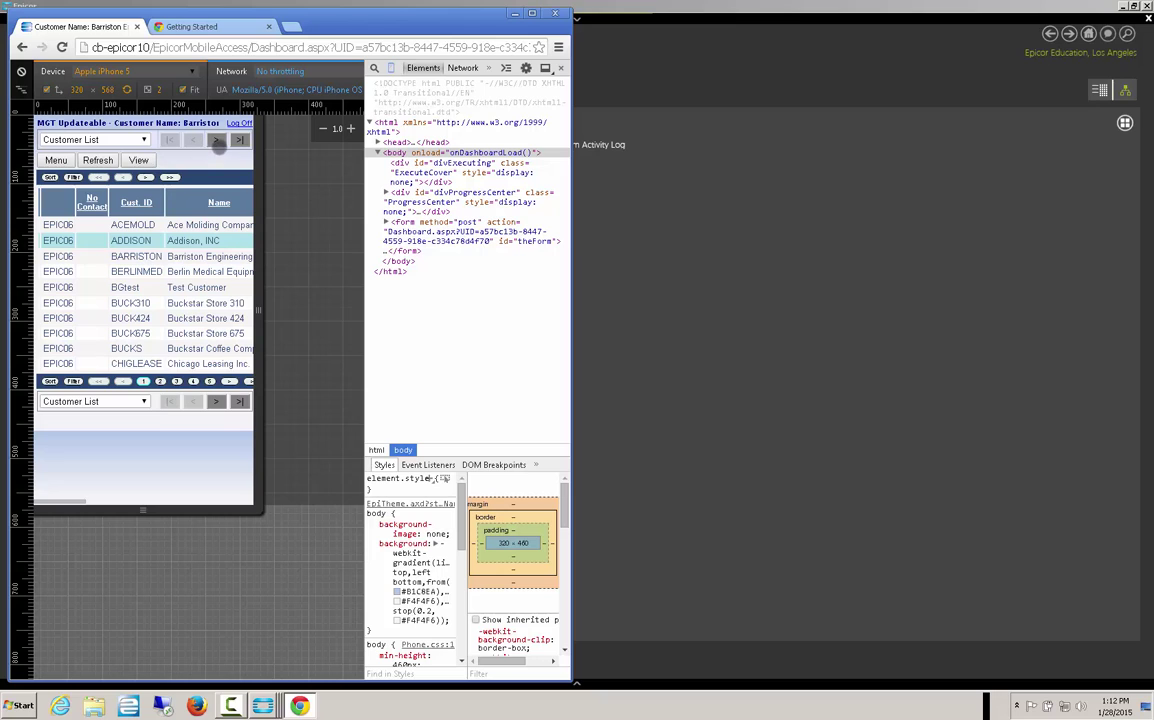
left_click(196, 137)
mouse_move(160, 296)
left_mouse_down()
mouse_move(103, 329)
mouse_move(142, 332)
mouse_move(165, 273)
left_mouse_up()
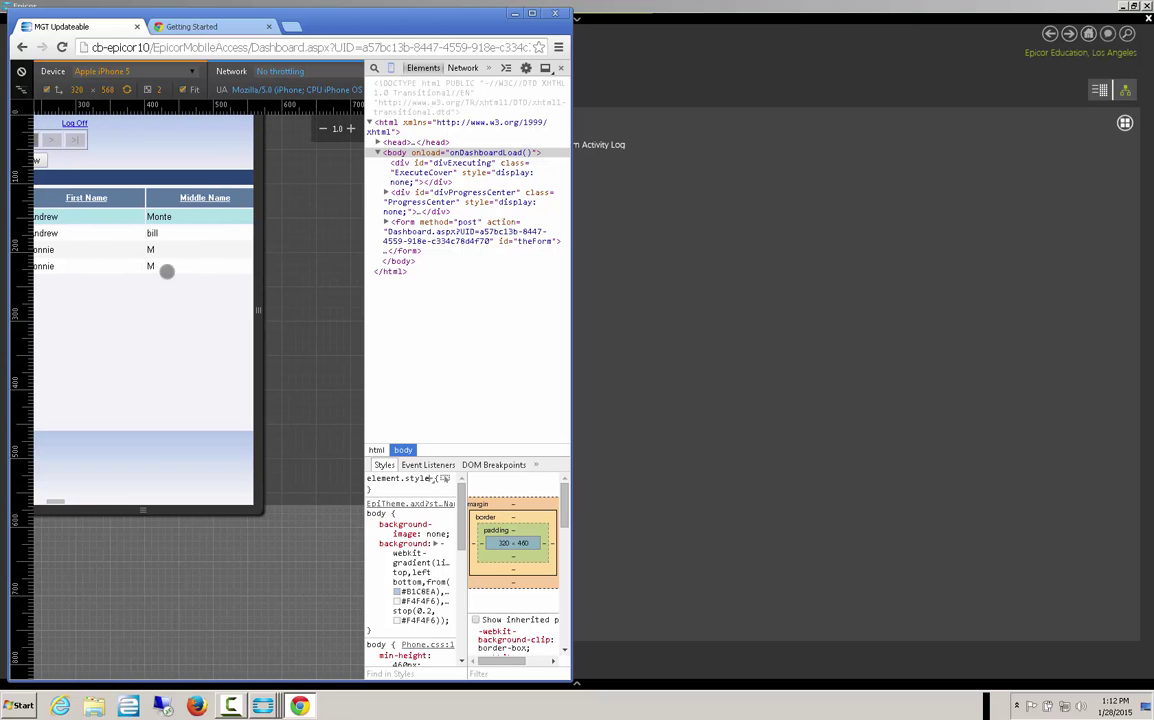
left_click_drag(98, 325, 175, 335)
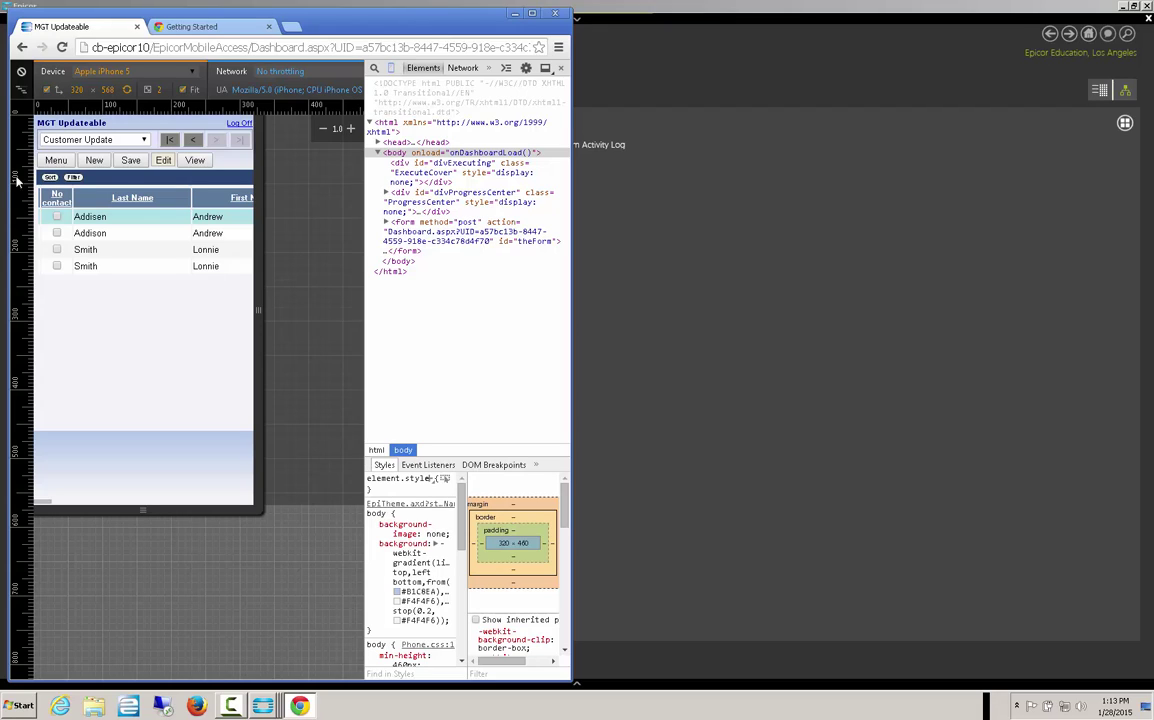
left_click(55, 160)
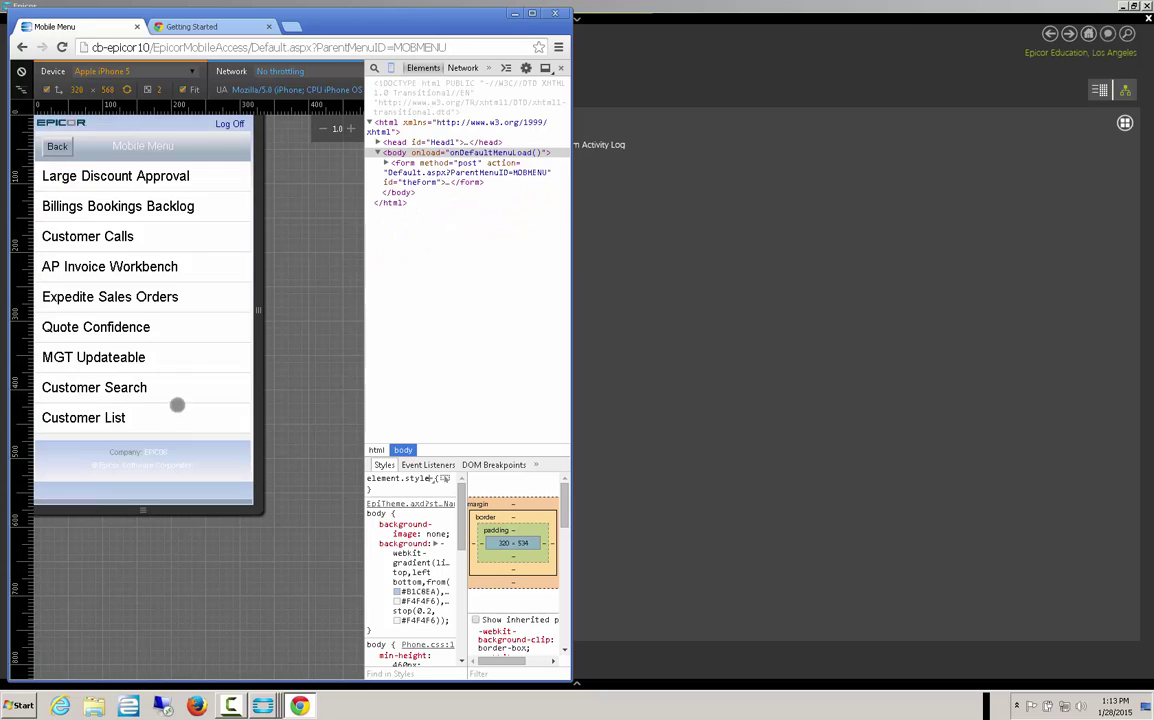
Open the Expedite Sales Orders order search and set Need By to 1/1/2015.
left_click(117, 302)
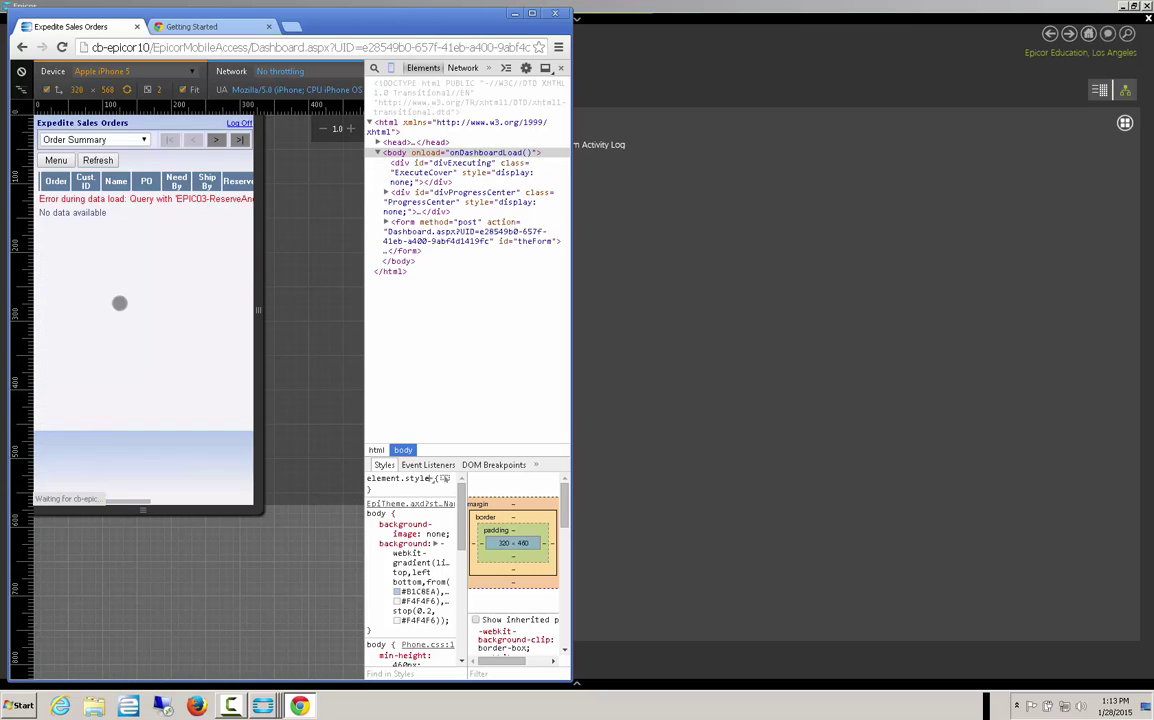
left_click(216, 140)
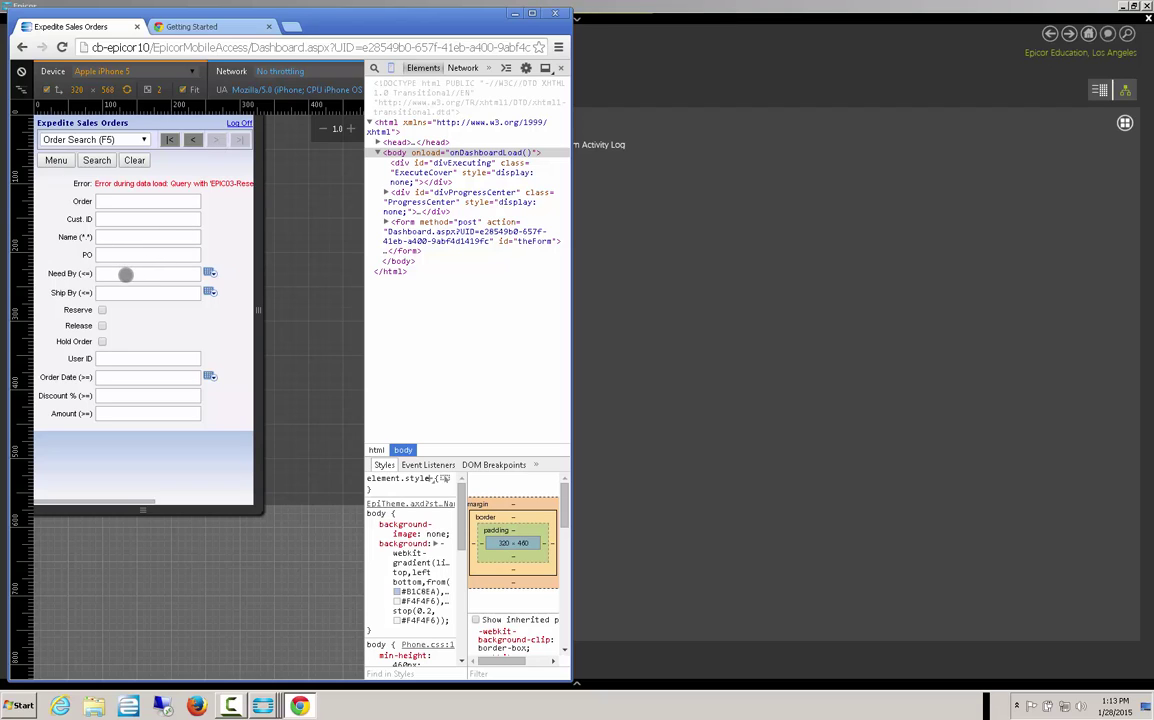
left_click(209, 273)
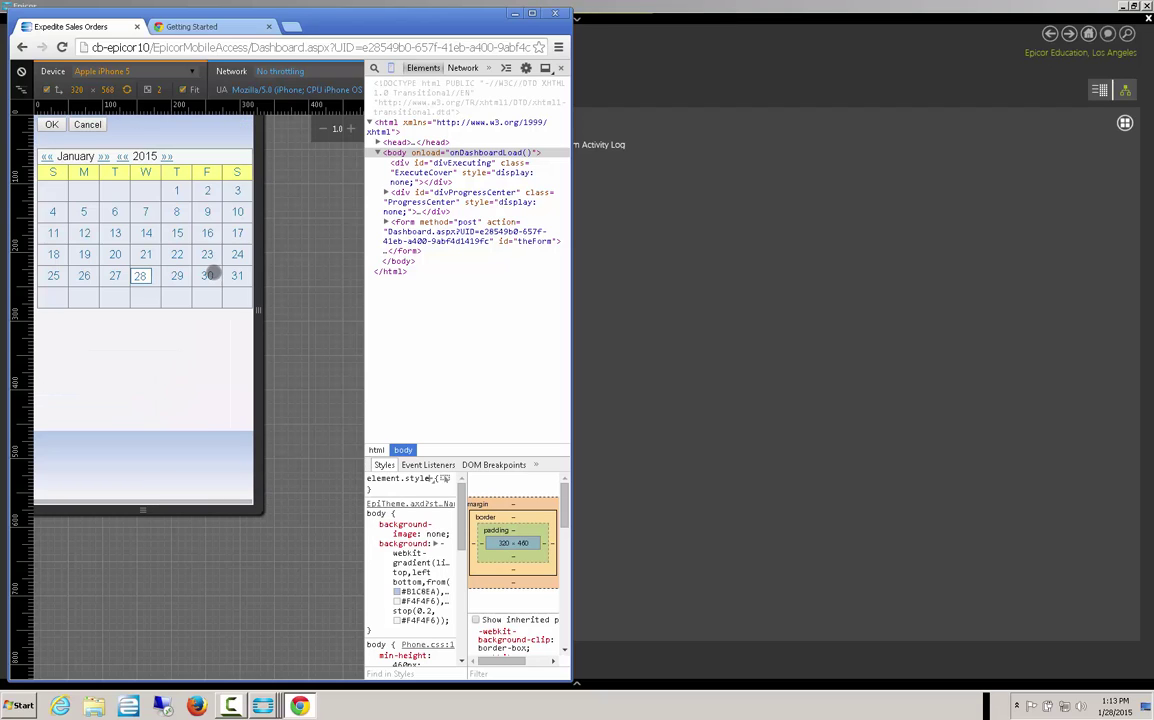
left_click(178, 192)
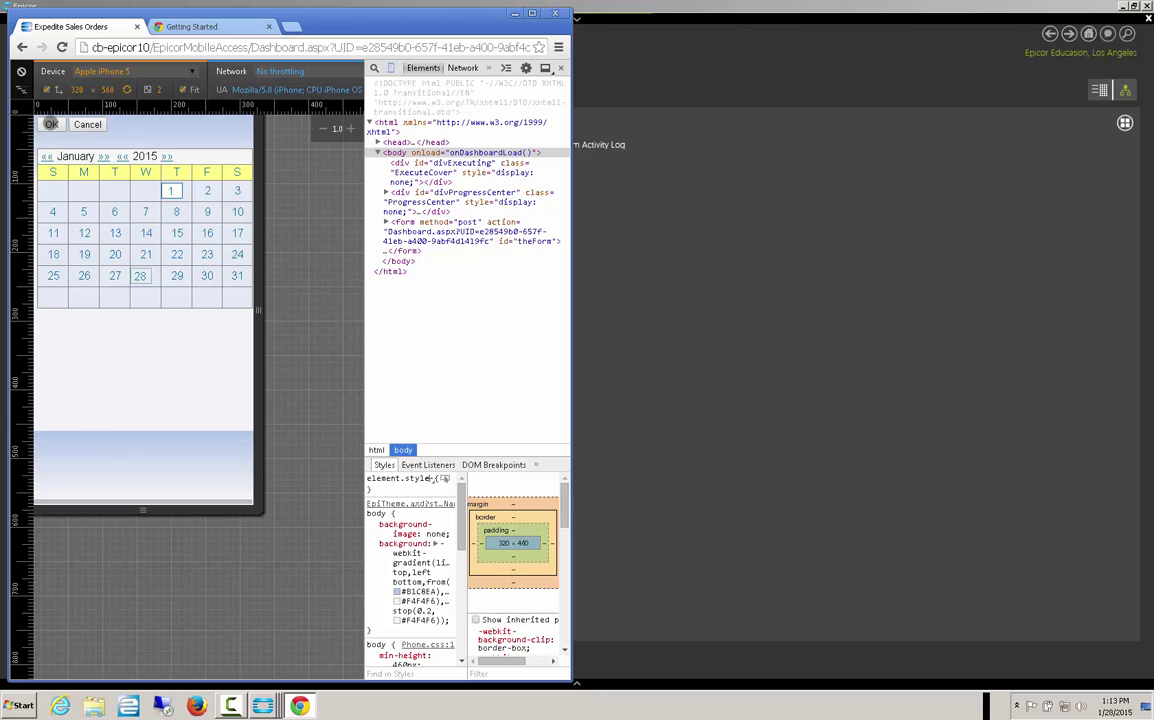
left_click(51, 124)
Set Ship By to 1/31/2015 from the calendar.
left_click(203, 294)
left_click(237, 275)
left_click(52, 124)
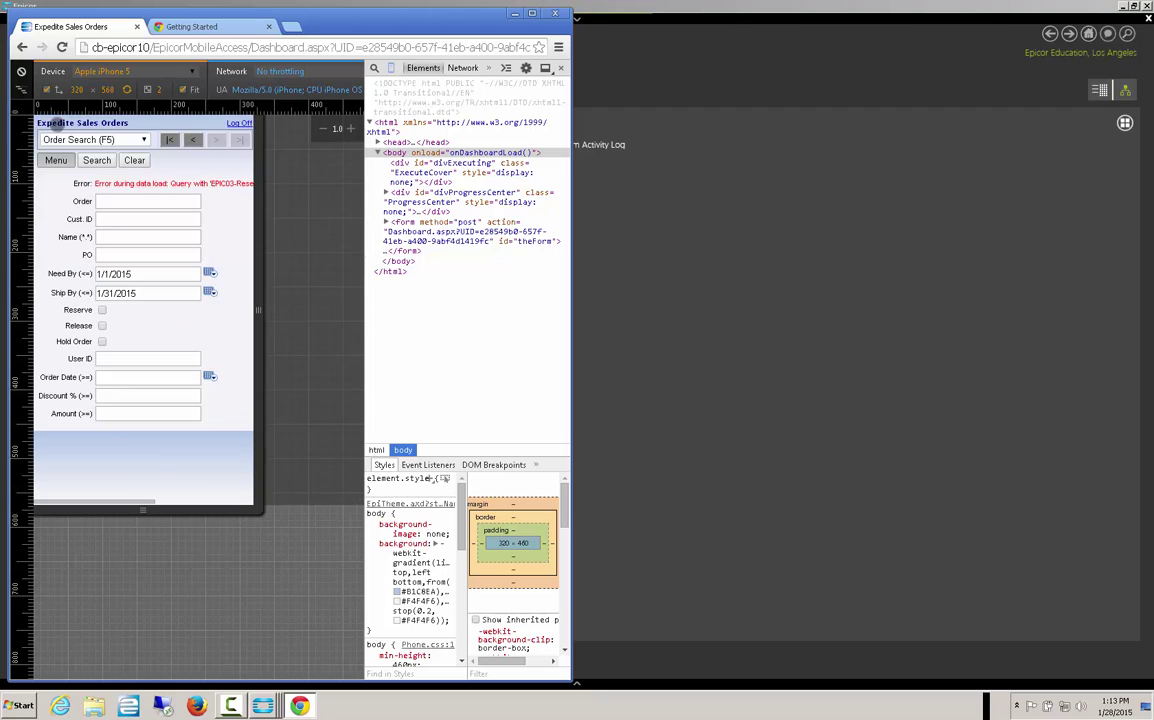